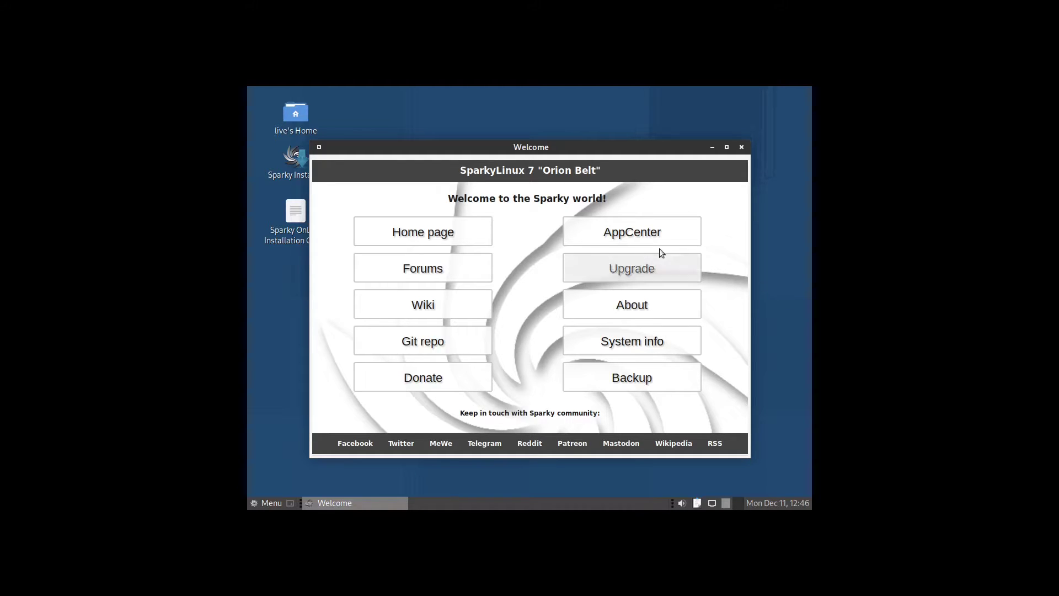
Step: Try launching AppCenter from the SparkyLinux Welcome window
{"action": "left_click", "coordinate": [647, 231]}
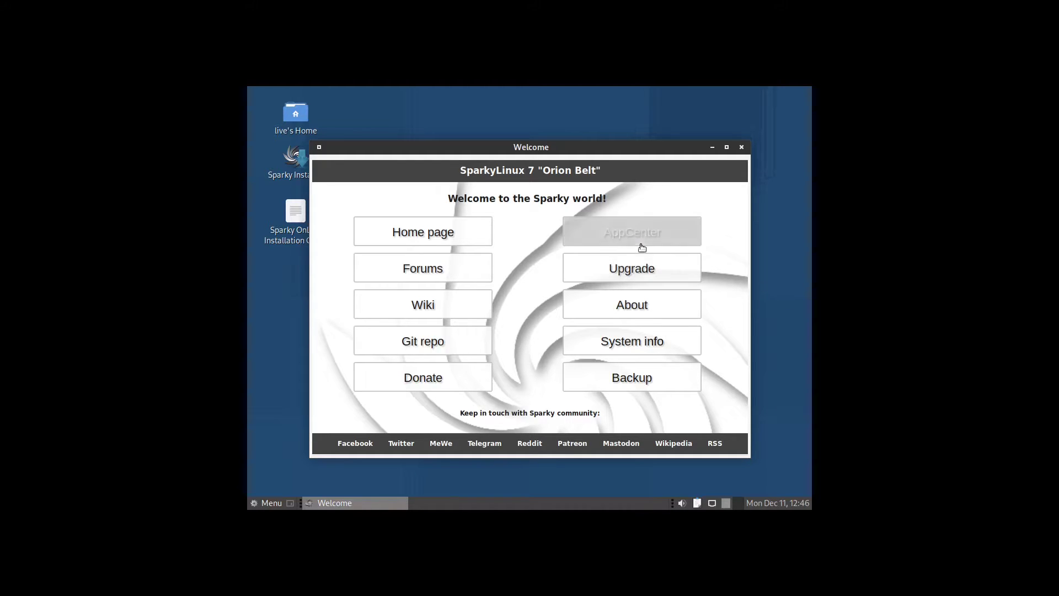
Step: Close the Welcome window and accept the installer's welcome and Los Angeles location defaults
{"action": "left_click", "coordinate": [742, 147]}
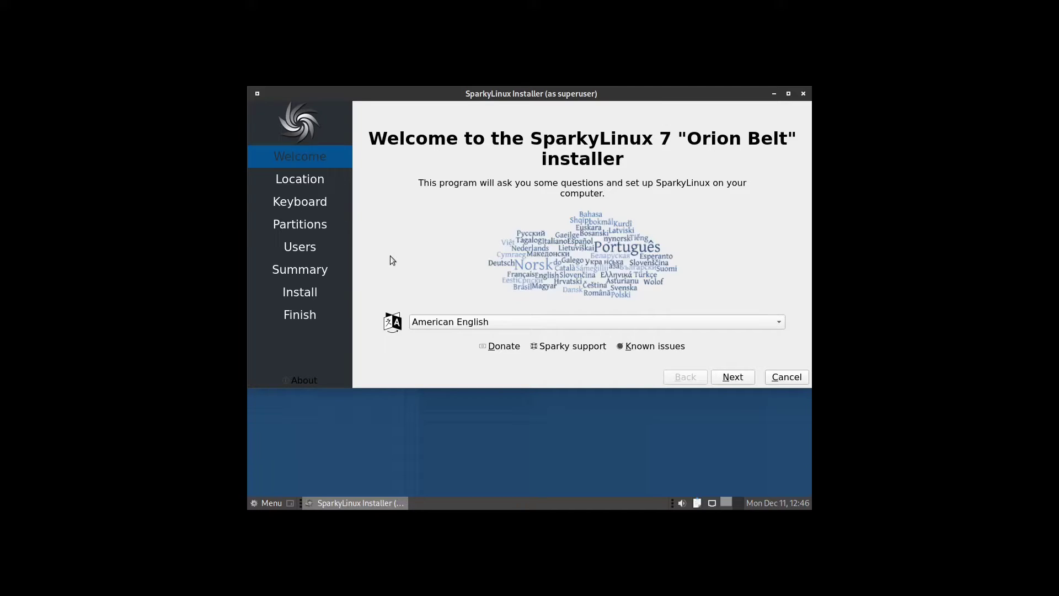
{"action": "left_click", "coordinate": [732, 377]}
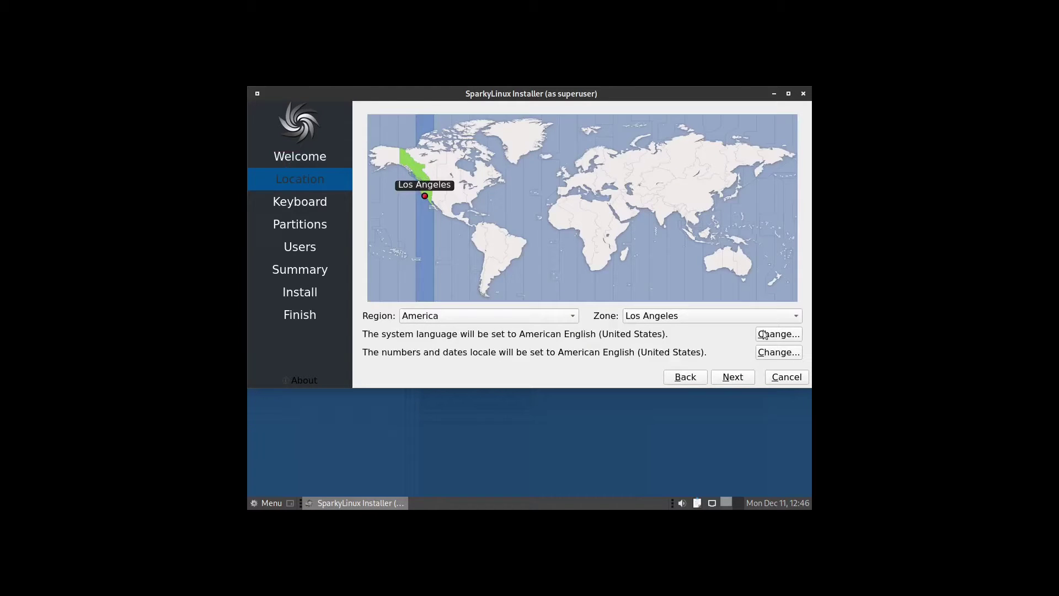
{"action": "left_click", "coordinate": [728, 377]}
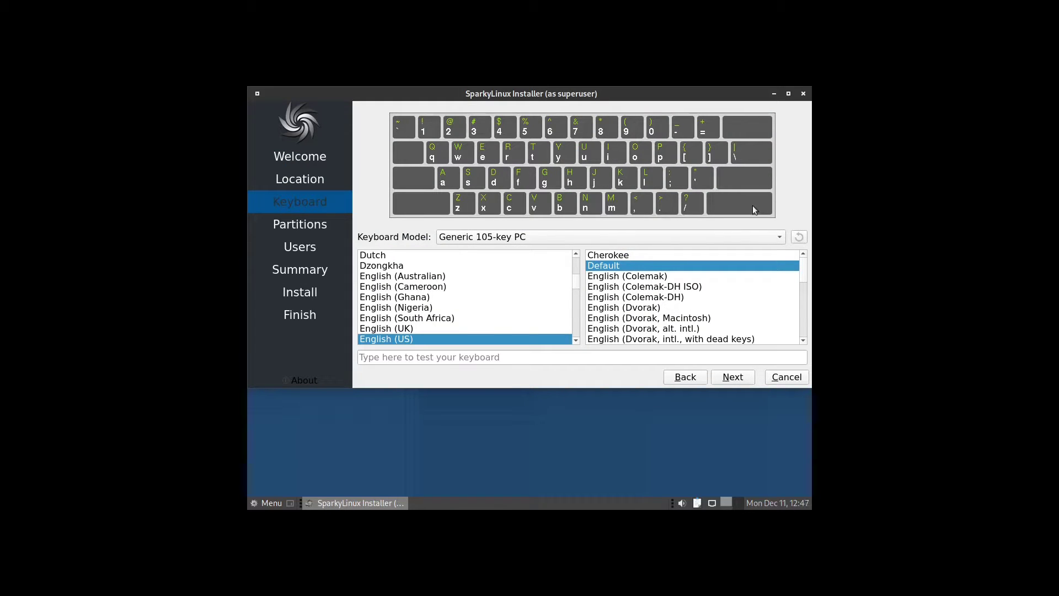
Step: Keep the English (US) keyboard and choose Erase disk for the 19.99 GiB disk
{"action": "left_click", "coordinate": [731, 378]}
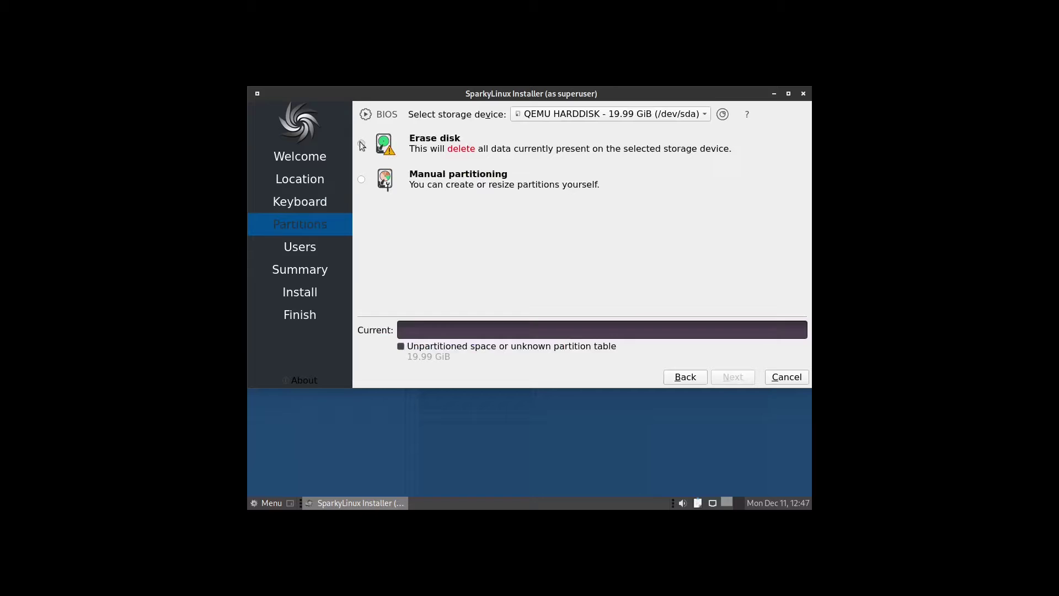
{"action": "left_click", "coordinate": [360, 142]}
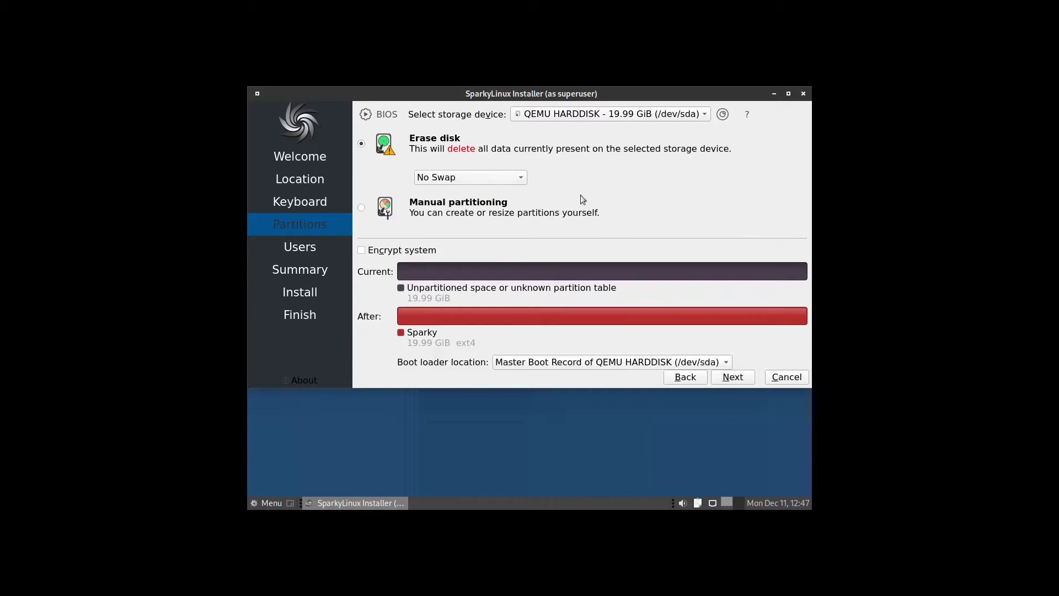
{"action": "left_click", "coordinate": [733, 377]}
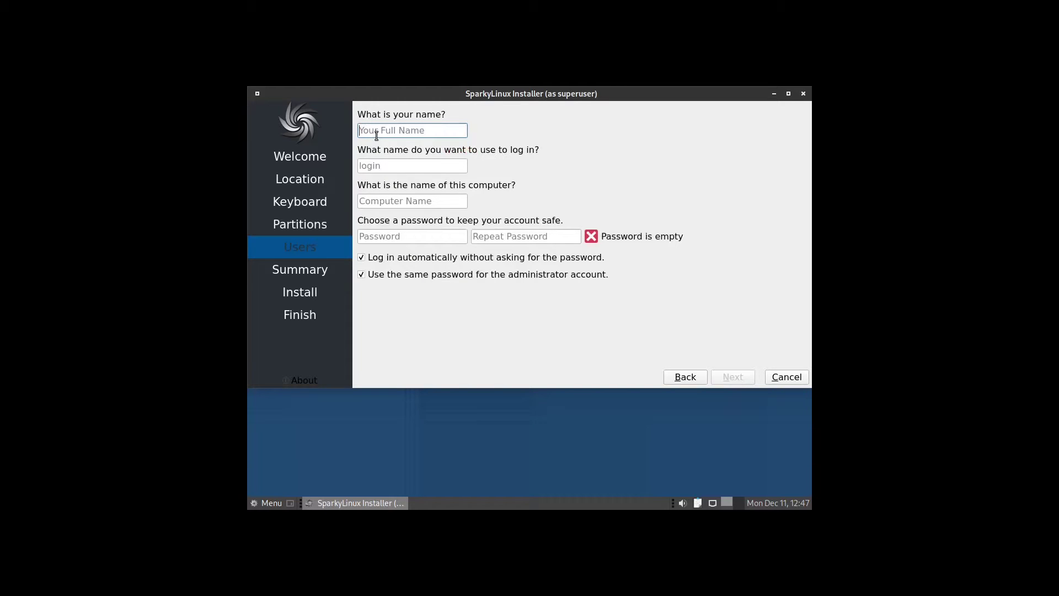
Step: Enter the user's full name and a matching account password, then reach the install summary
{"action": "type", "text": "Linux"}
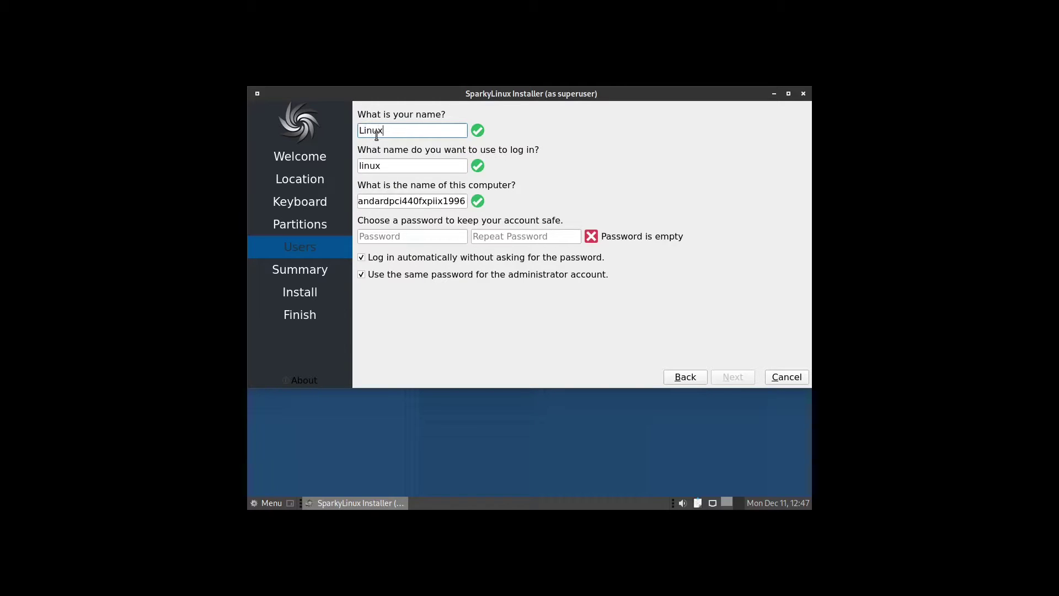
{"action": "type", "text": "Hub"}
{"action": "left_click", "coordinate": [379, 237]}
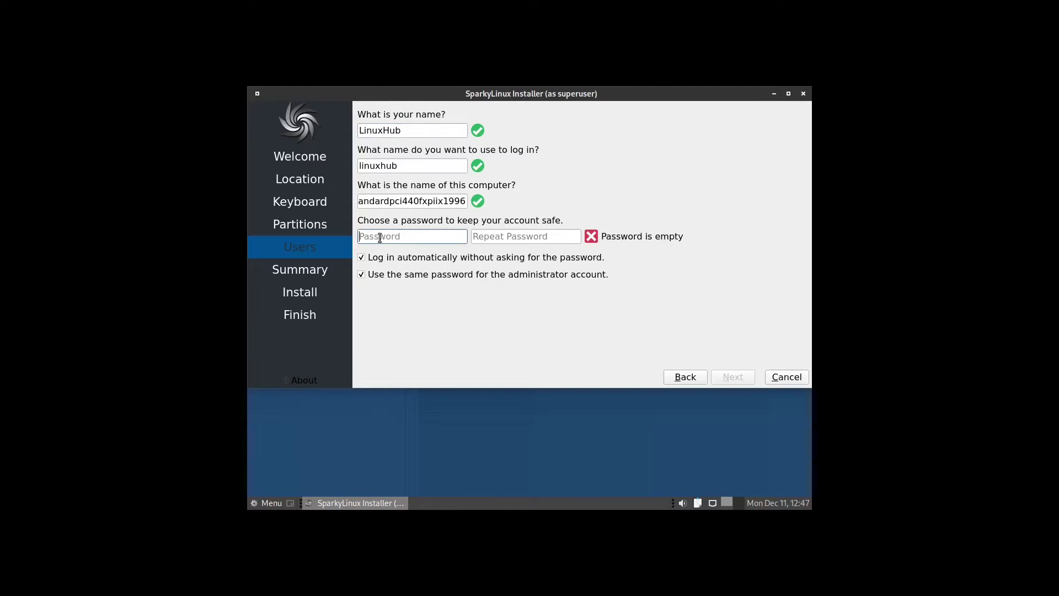
{"action": "type", "text": "12"}
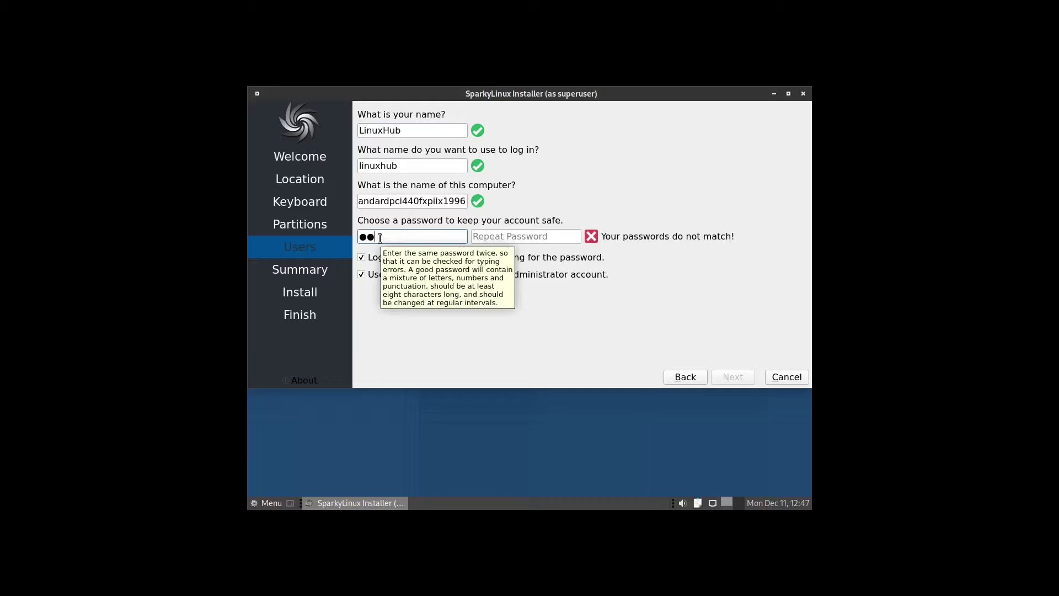
{"action": "key", "text": "Tab"}
{"action": "type", "text": "12"}
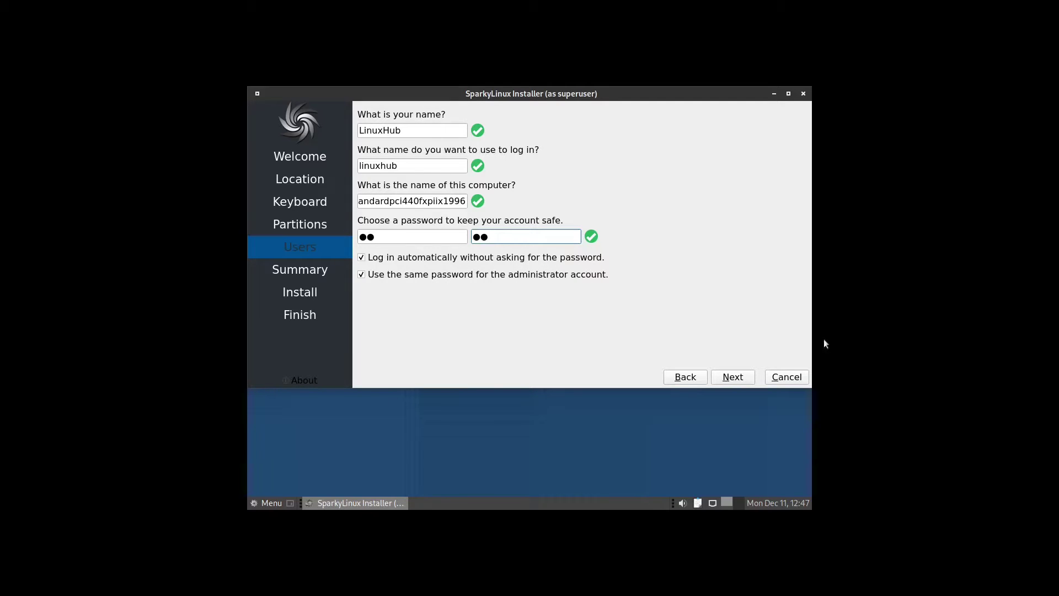
{"action": "left_click", "coordinate": [722, 379]}
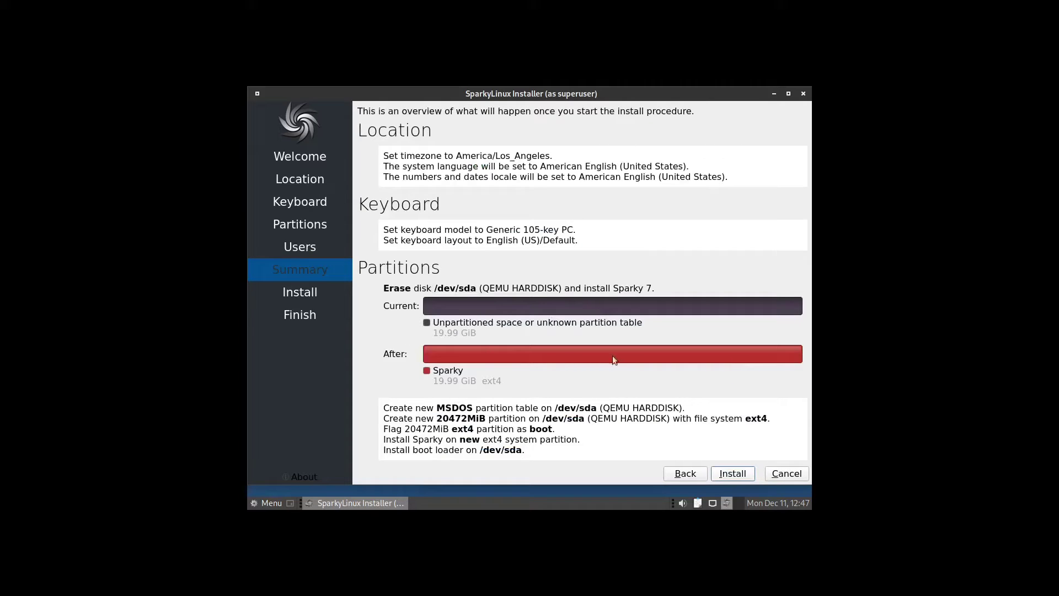
Step: Install SparkyLinux 7 to disk and restart into the new system when All done appears
{"action": "left_click", "coordinate": [732, 476]}
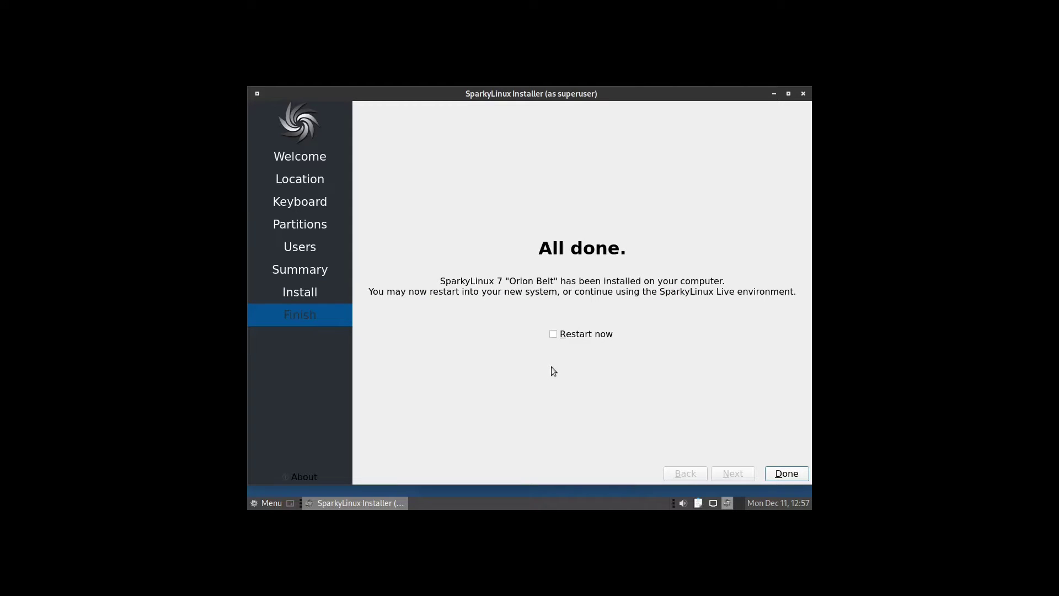
{"action": "left_click", "coordinate": [552, 334]}
{"action": "left_click", "coordinate": [784, 477]}
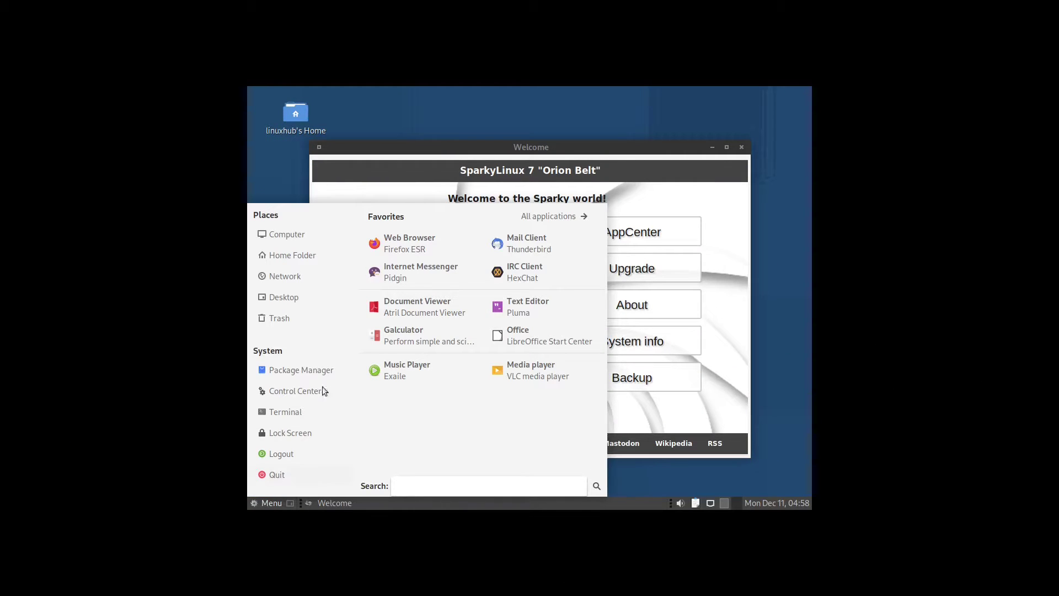
Step: Open Control Center's Displays settings and select the 1920 x 1080 resolution
{"action": "left_click", "coordinate": [276, 390]}
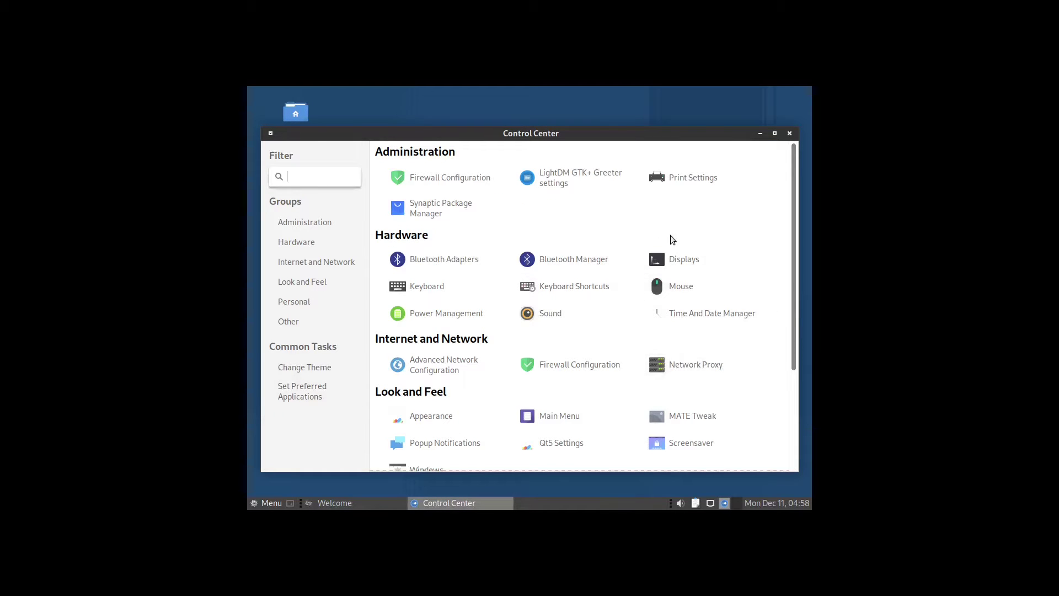
{"action": "left_click", "coordinate": [685, 268]}
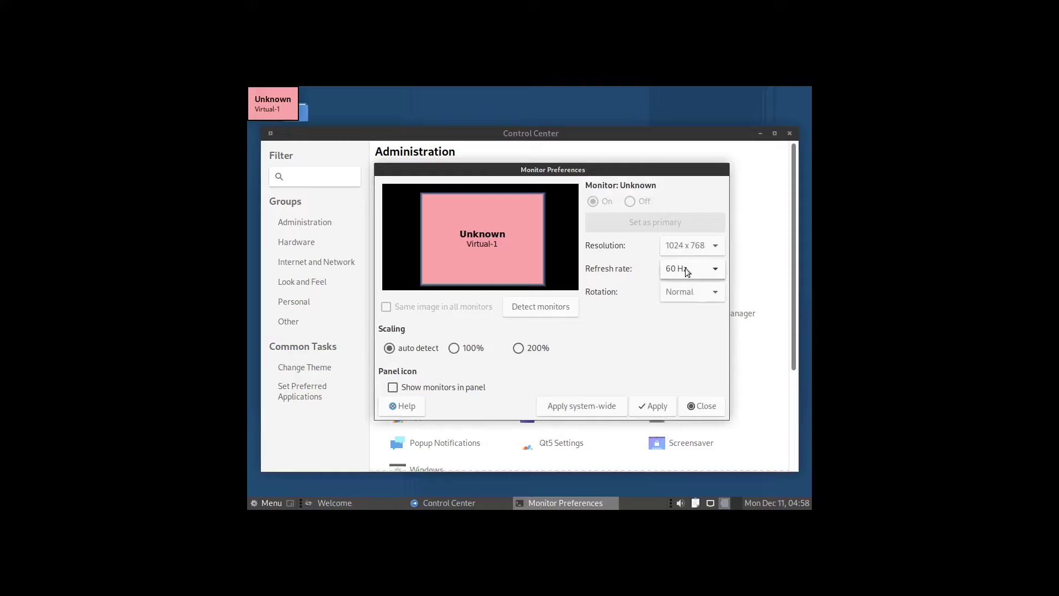
{"action": "left_click", "coordinate": [714, 243]}
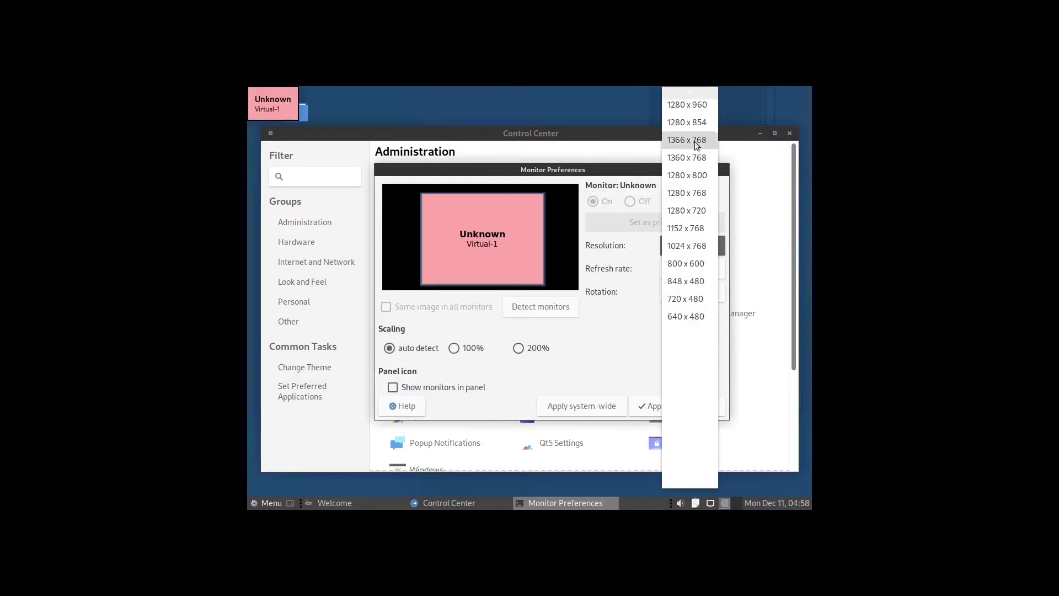
{"action": "scroll", "coordinate": [691, 190], "scroll_direction": "up", "scroll_amount": 1}
{"action": "scroll", "coordinate": [687, 198], "scroll_direction": "up", "scroll_amount": 6}
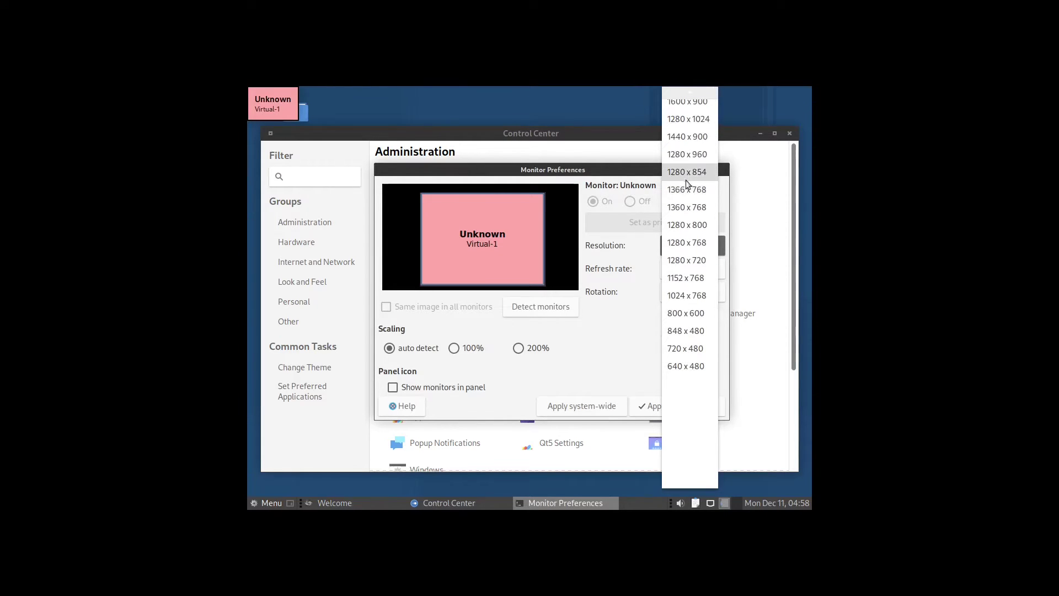
{"action": "scroll", "coordinate": [686, 205], "scroll_direction": "up", "scroll_amount": 3}
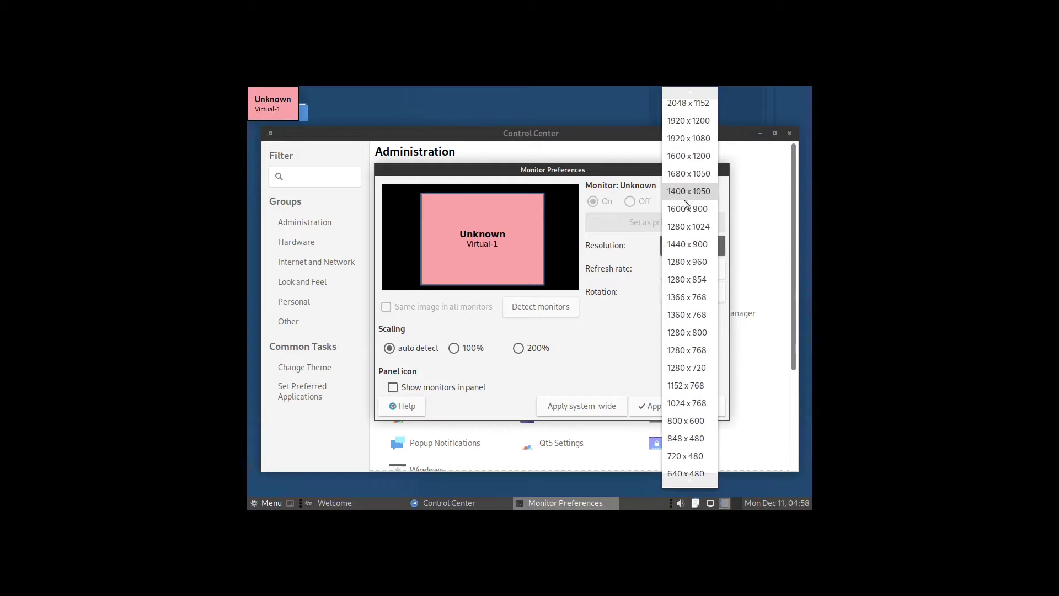
{"action": "left_click", "coordinate": [680, 139]}
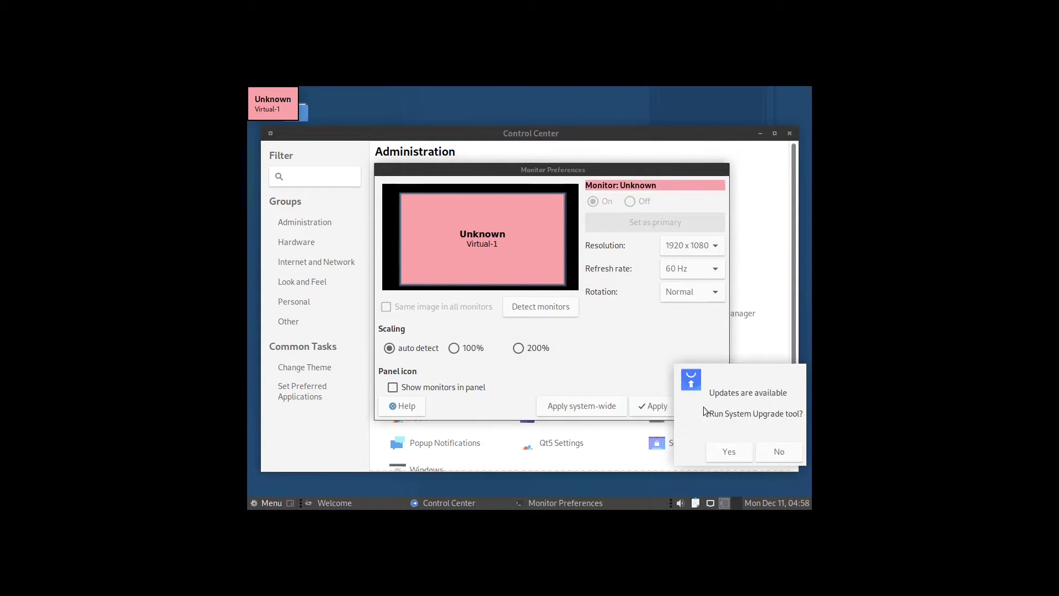
Step: Decline the upgrade prompt, apply and keep 1920 x 1080, and close the monitor settings
{"action": "left_click", "coordinate": [777, 450]}
{"action": "left_click", "coordinate": [638, 411]}
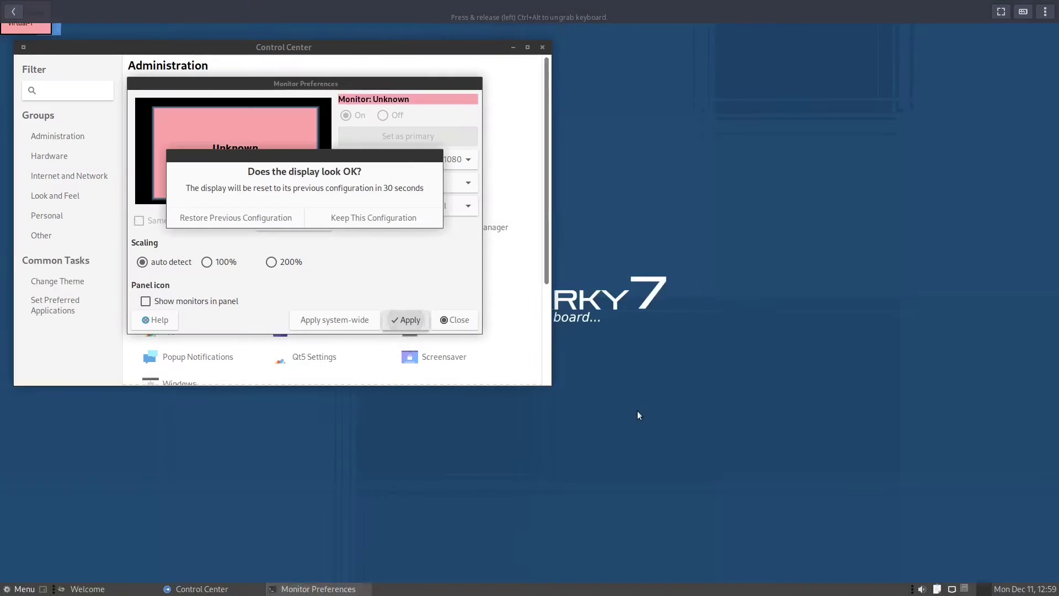
{"action": "left_click", "coordinate": [389, 217]}
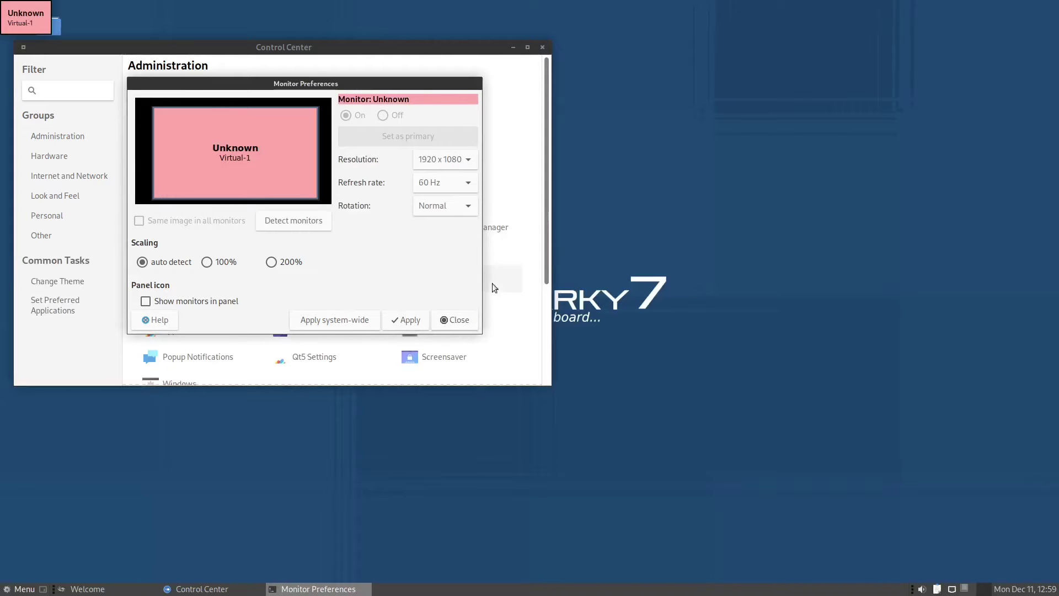
{"action": "left_click", "coordinate": [448, 321]}
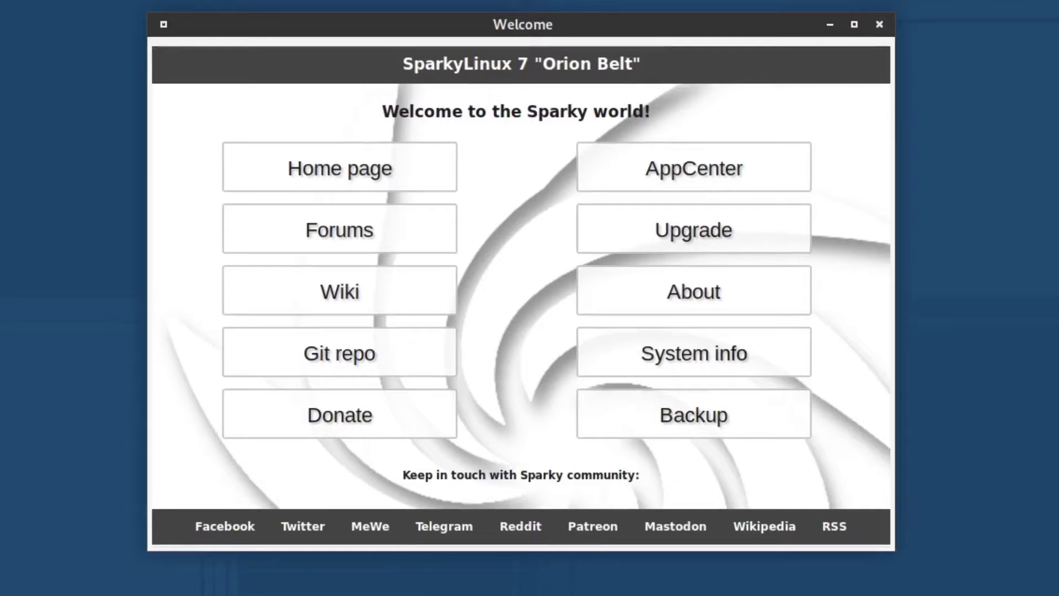
{"action": "left_click", "coordinate": [282, 159]}
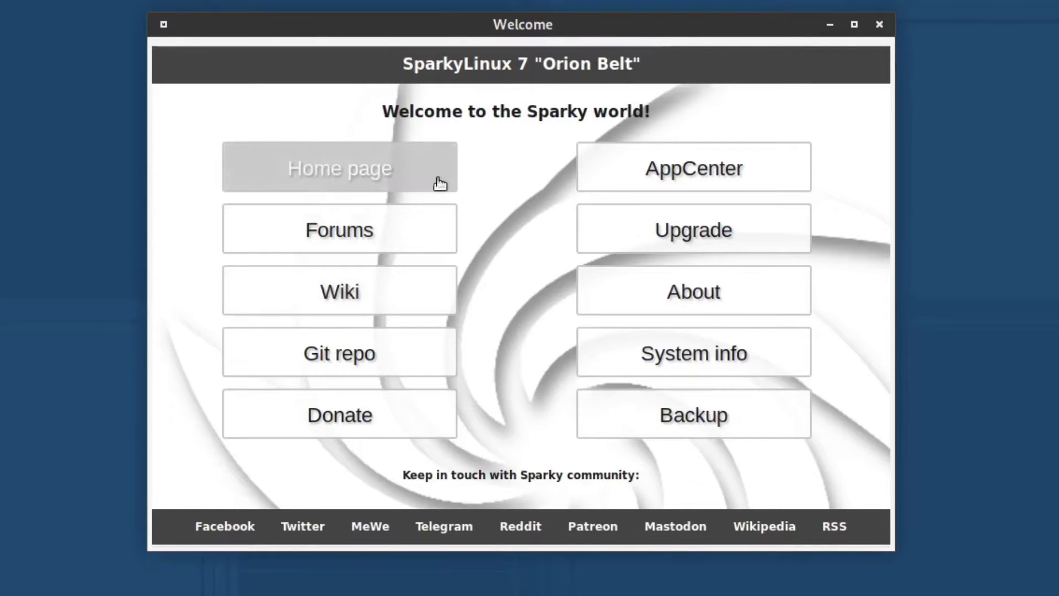
{"action": "left_click", "coordinate": [377, 237]}
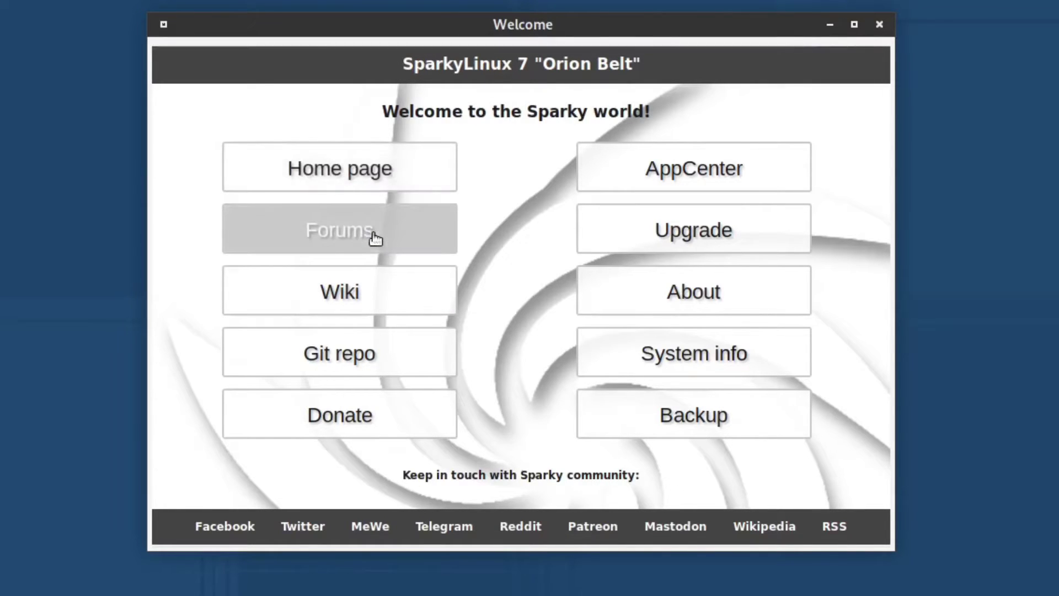
{"action": "left_click", "coordinate": [344, 296]}
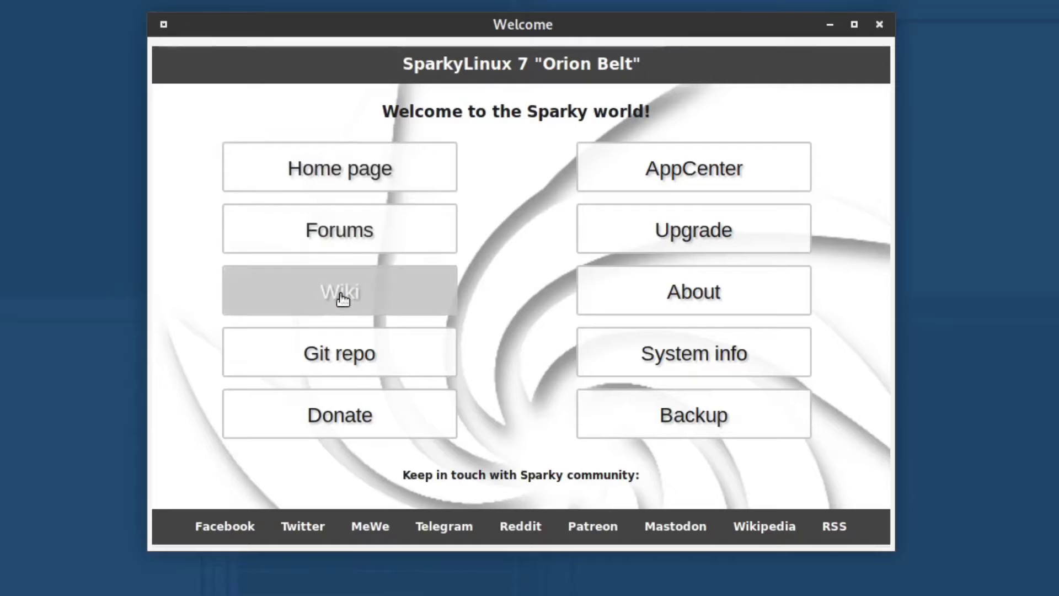
{"action": "left_click", "coordinate": [406, 357]}
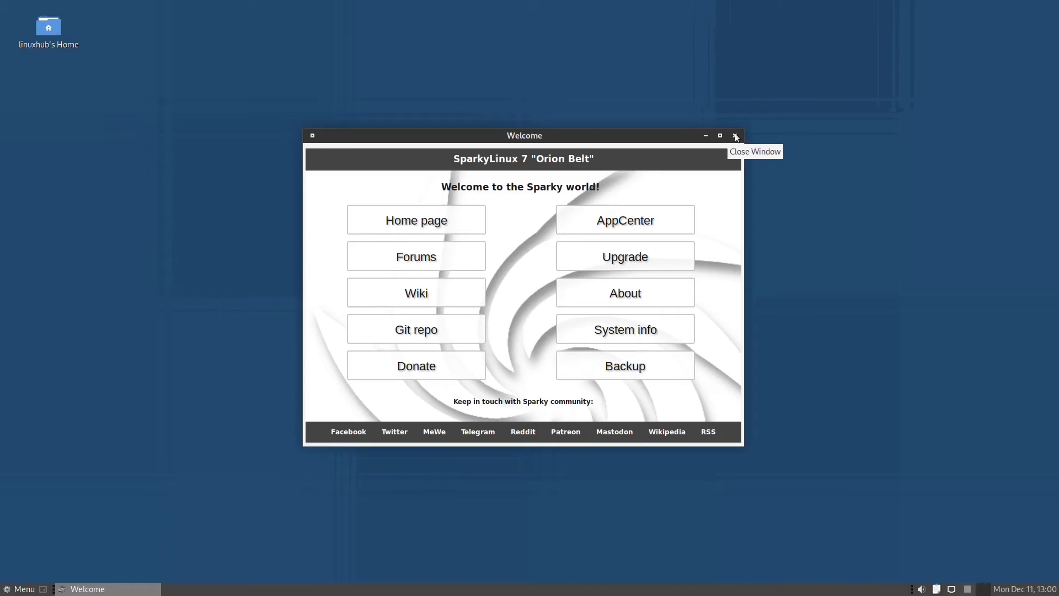
Step: Close the Welcome window and glance at the panel clock's month calendar
{"action": "left_click", "coordinate": [735, 136]}
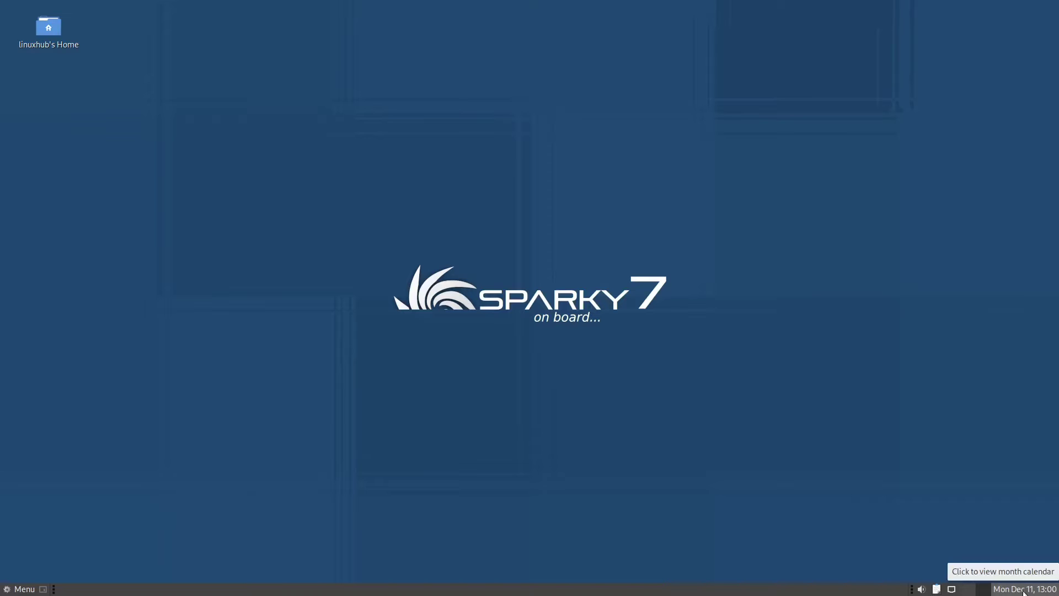
{"action": "left_click", "coordinate": [1023, 589]}
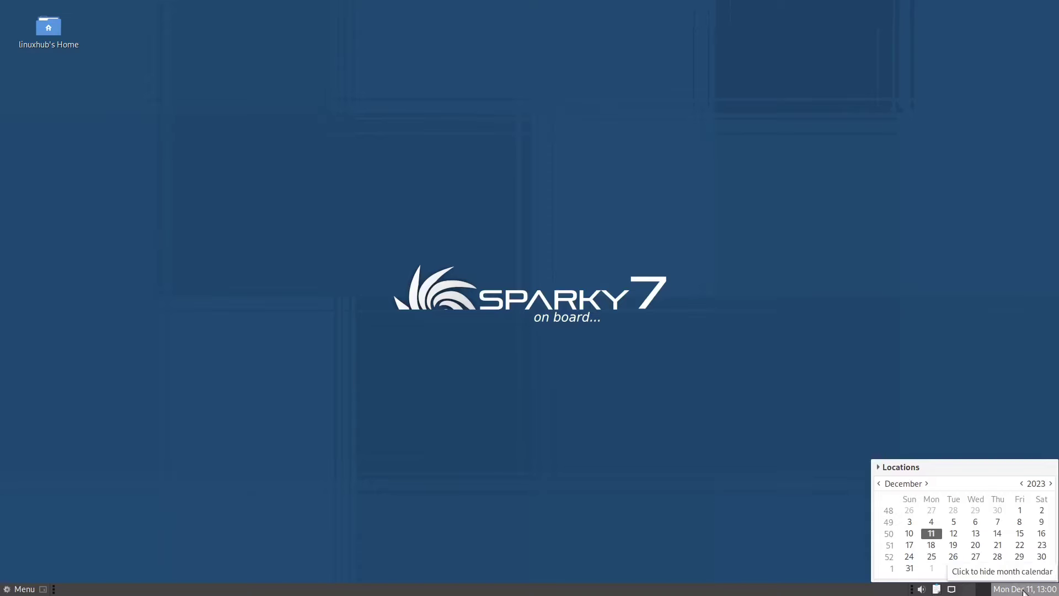
{"action": "left_click", "coordinate": [1024, 589]}
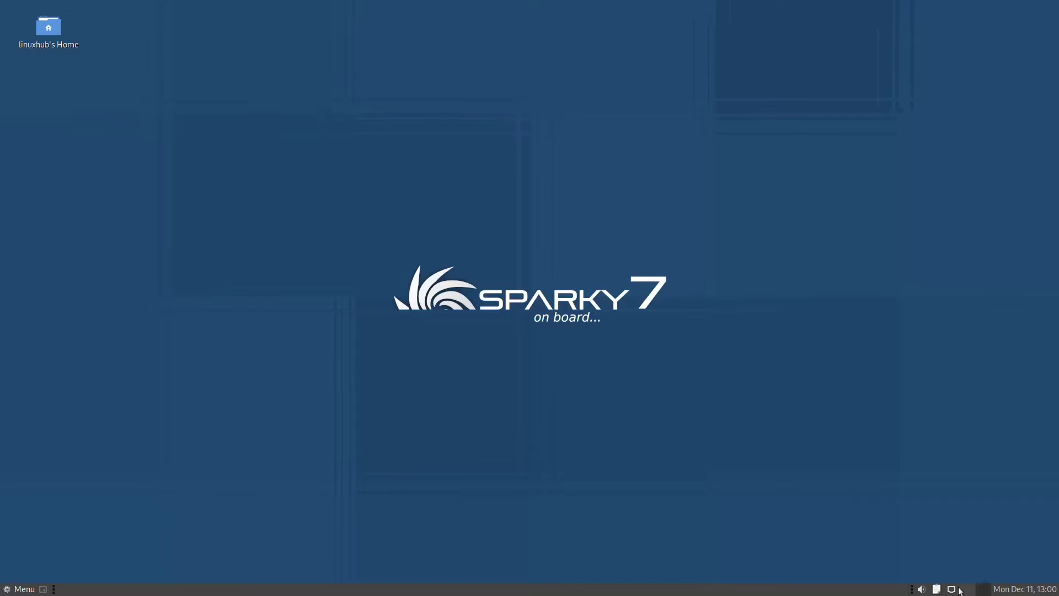
Step: Check the network connection and clipboard tray menus
{"action": "left_click", "coordinate": [951, 589]}
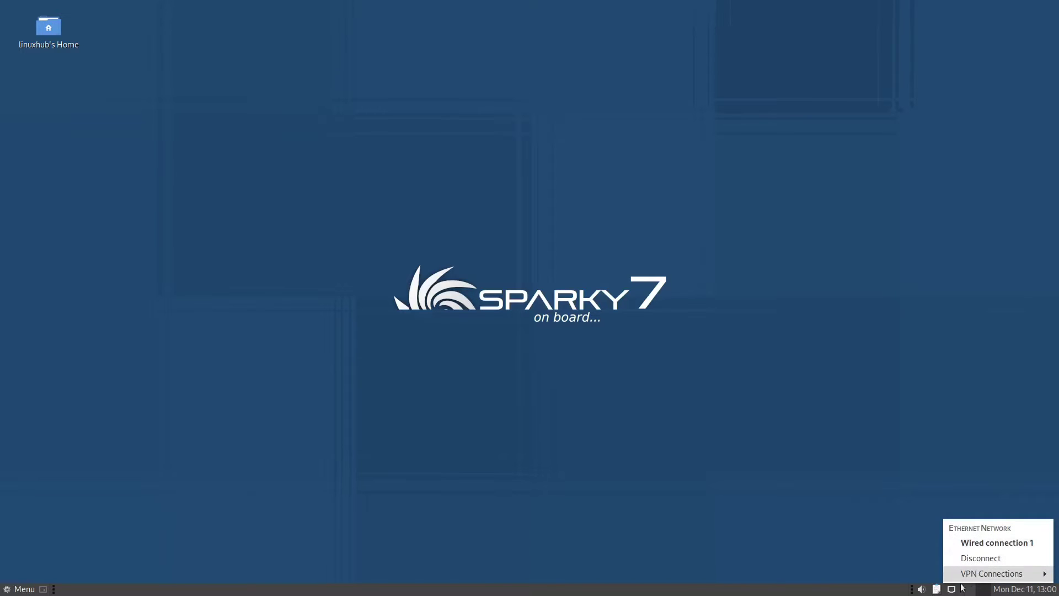
{"action": "left_click", "coordinate": [938, 589]}
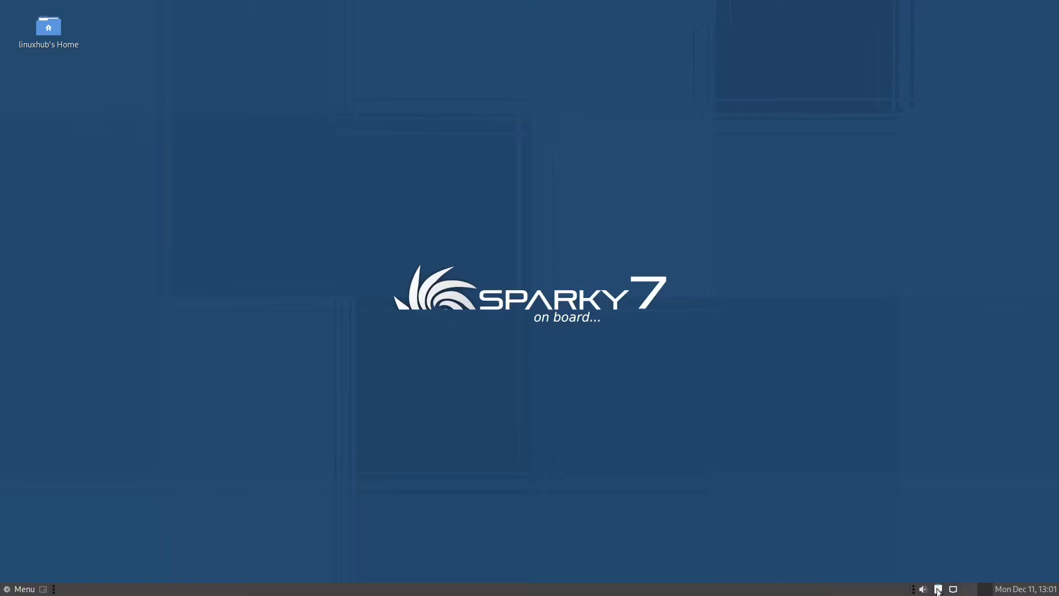
{"action": "left_click", "coordinate": [938, 589]}
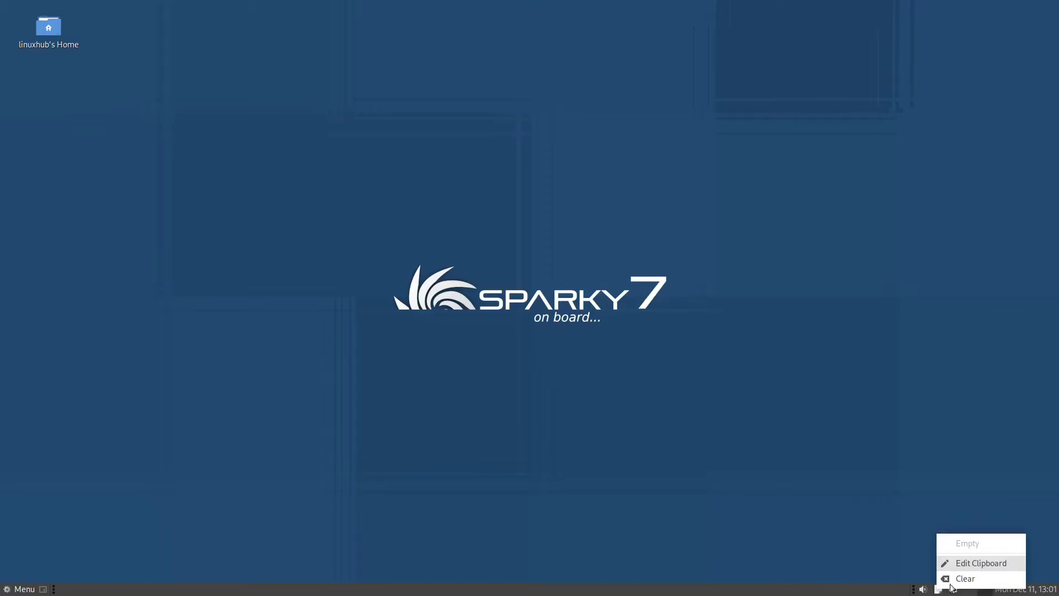
{"action": "left_click", "coordinate": [984, 571]}
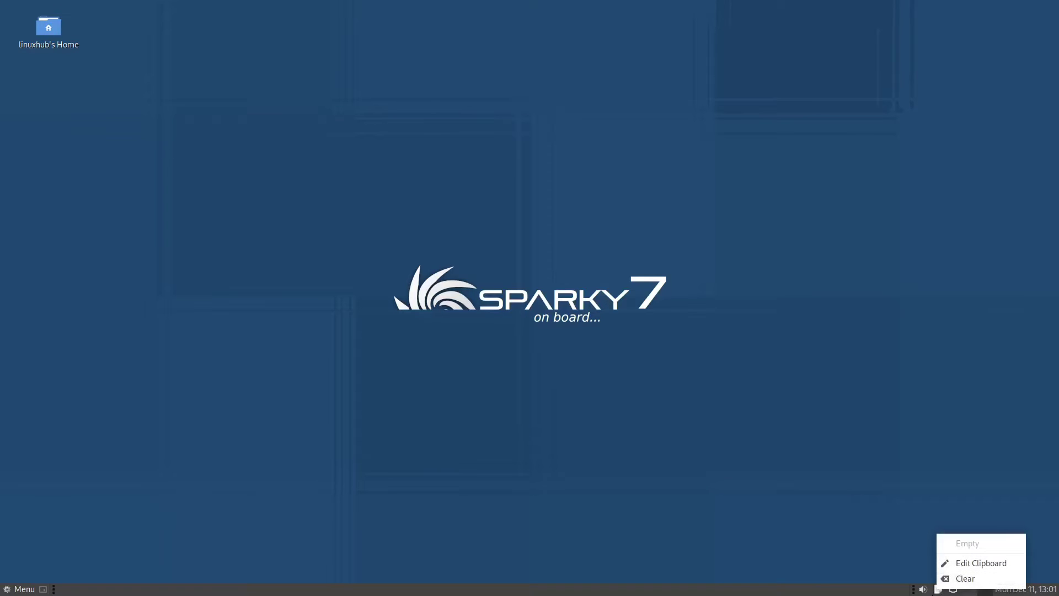
{"action": "left_click", "coordinate": [937, 590]}
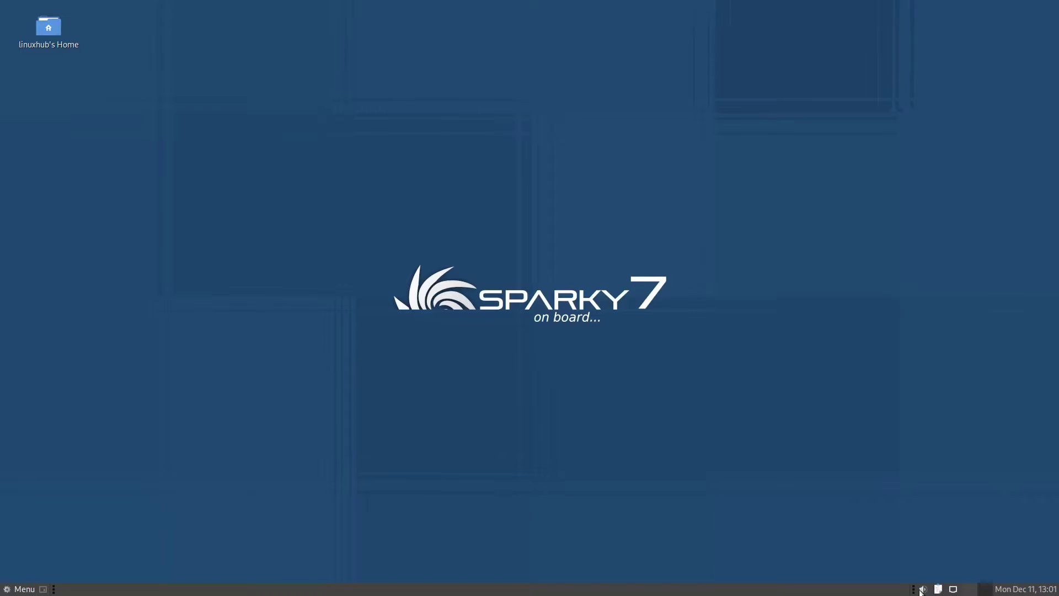
Step: Turn the output volume down from 37% with the panel volume slider
{"action": "mouse_move", "coordinate": [923, 591]}
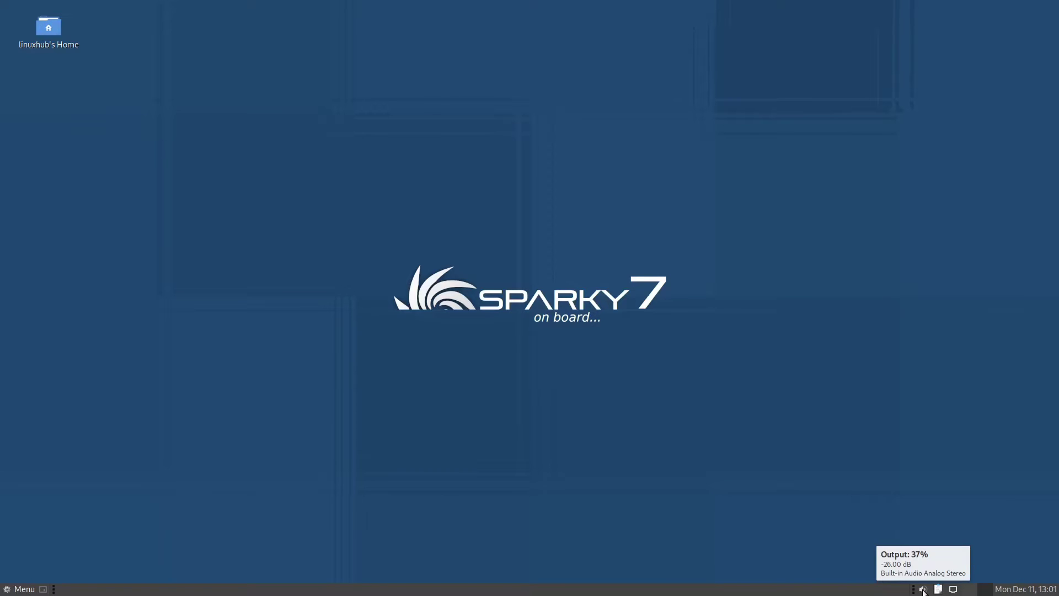
{"action": "left_click", "coordinate": [923, 590]}
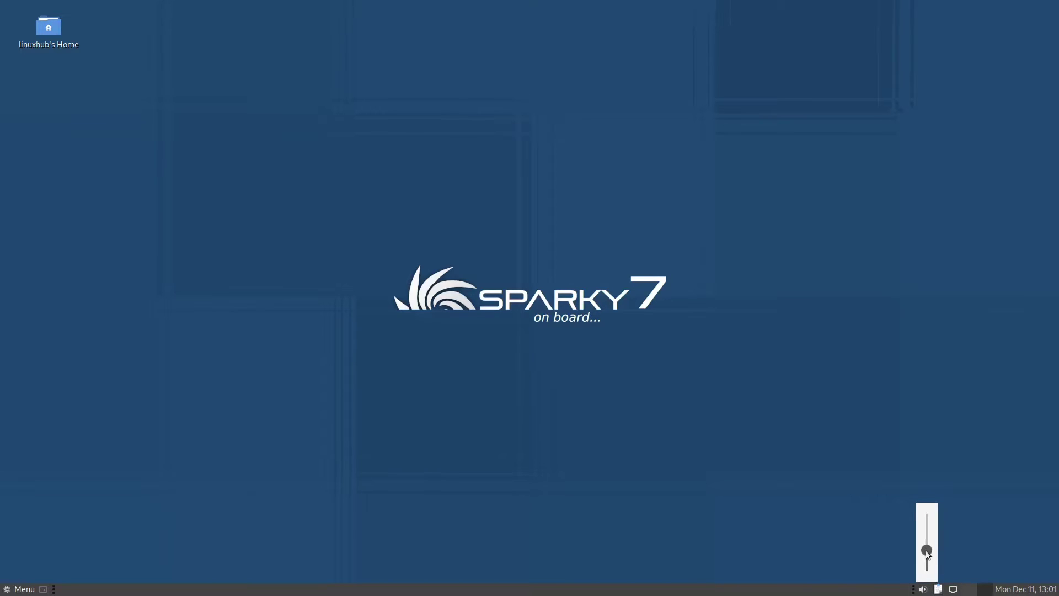
{"action": "left_click_drag", "start_coordinate": [927, 514], "coordinate": [934, 554]}
Step: Dismiss the volume control and open the MATE main menu
{"action": "left_click", "coordinate": [833, 533]}
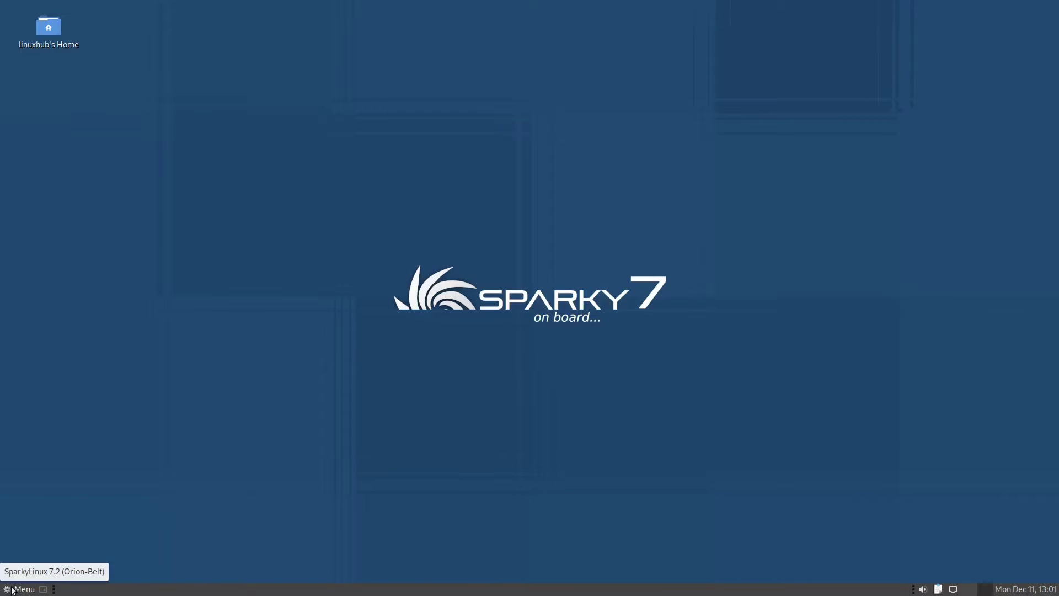
{"action": "left_click", "coordinate": [25, 590]}
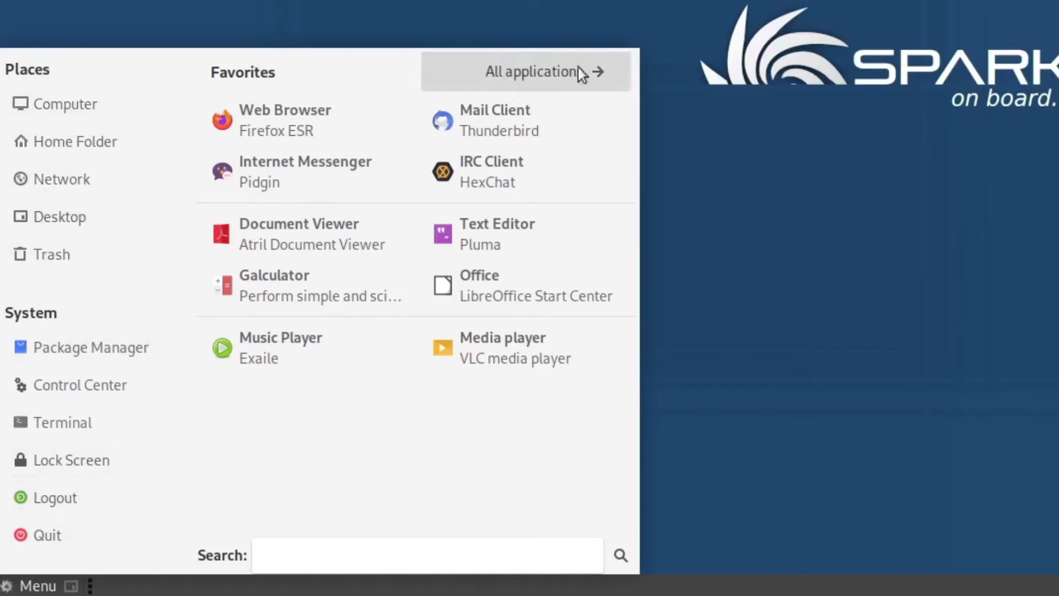
Step: Show All applications and scroll through the full program list
{"action": "left_click", "coordinate": [535, 68]}
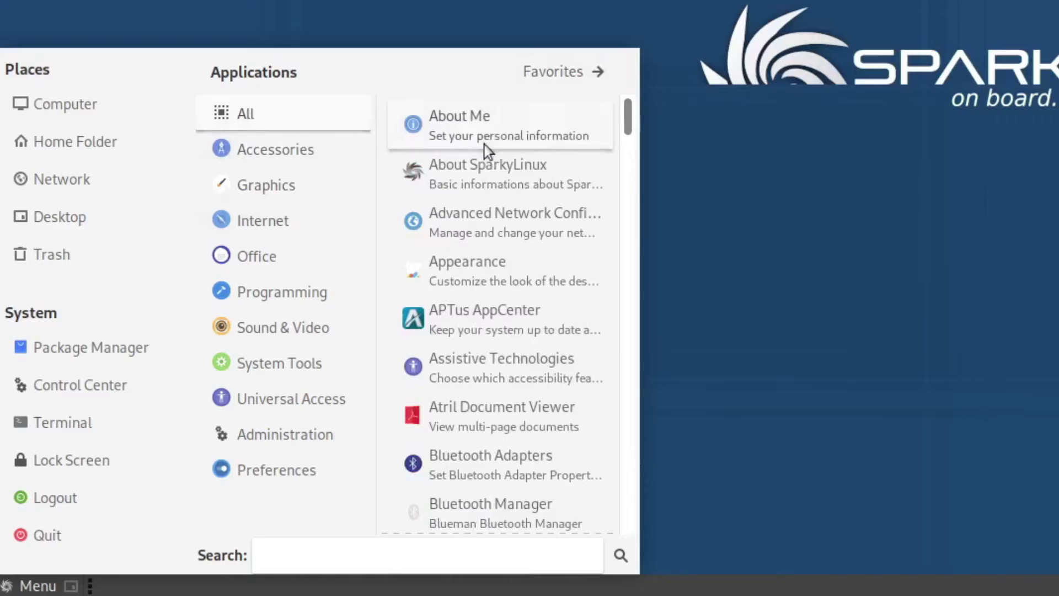
{"action": "scroll", "coordinate": [485, 242], "scroll_direction": "down", "scroll_amount": 3}
{"action": "scroll", "coordinate": [485, 243], "scroll_direction": "down", "scroll_amount": 15}
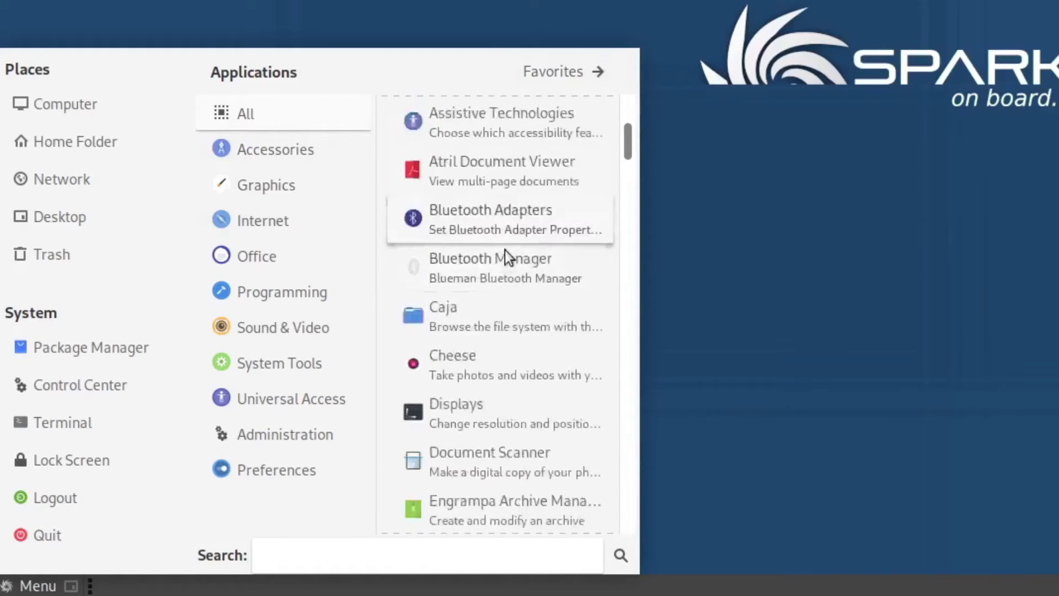
{"action": "scroll", "coordinate": [491, 346], "scroll_direction": "down", "scroll_amount": 15}
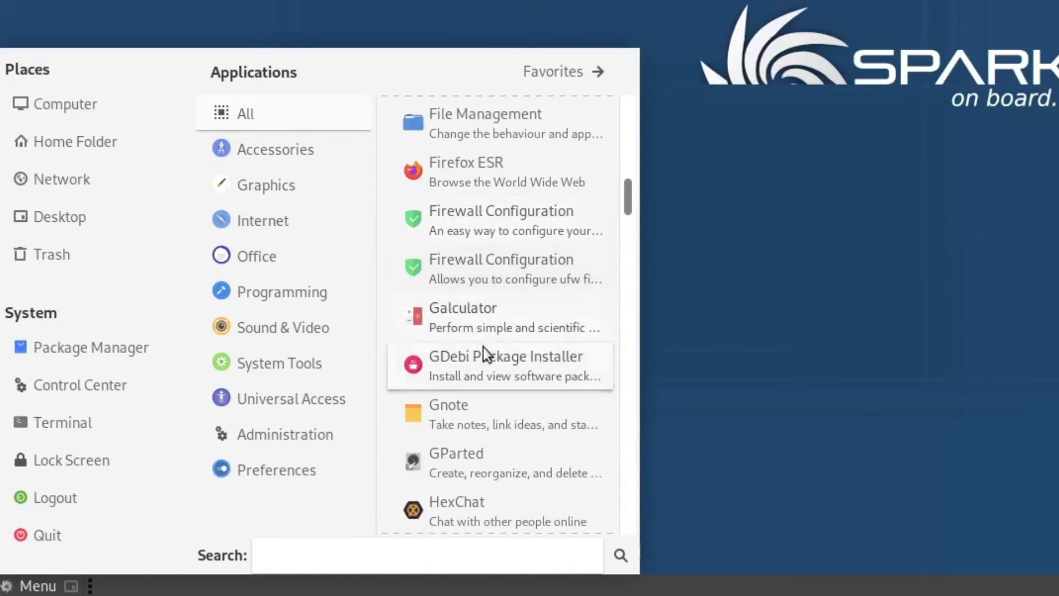
{"action": "scroll", "coordinate": [499, 343], "scroll_direction": "down", "scroll_amount": 15}
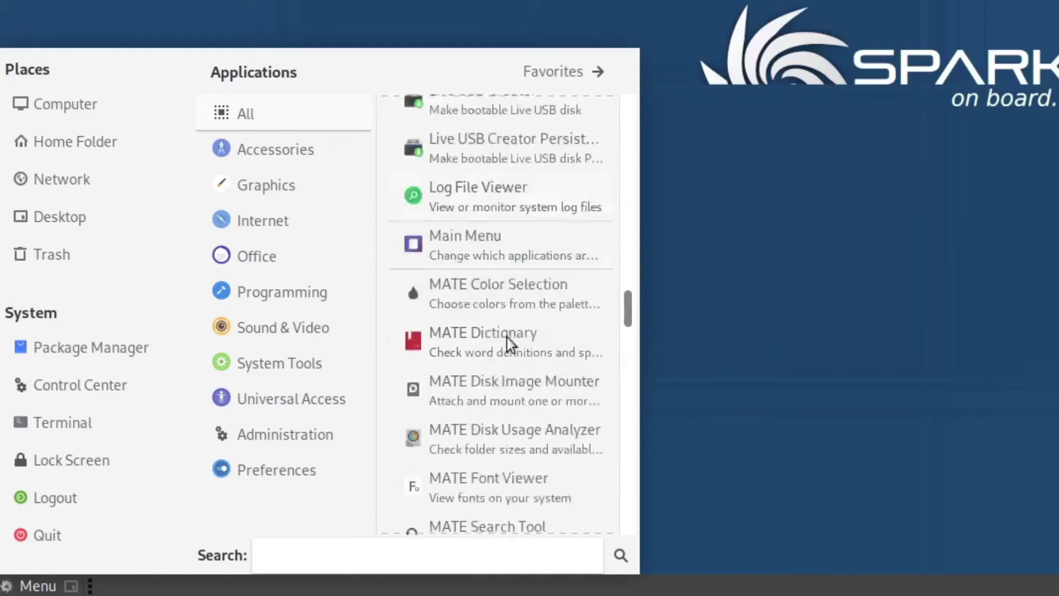
{"action": "scroll", "coordinate": [499, 342], "scroll_direction": "down", "scroll_amount": 10}
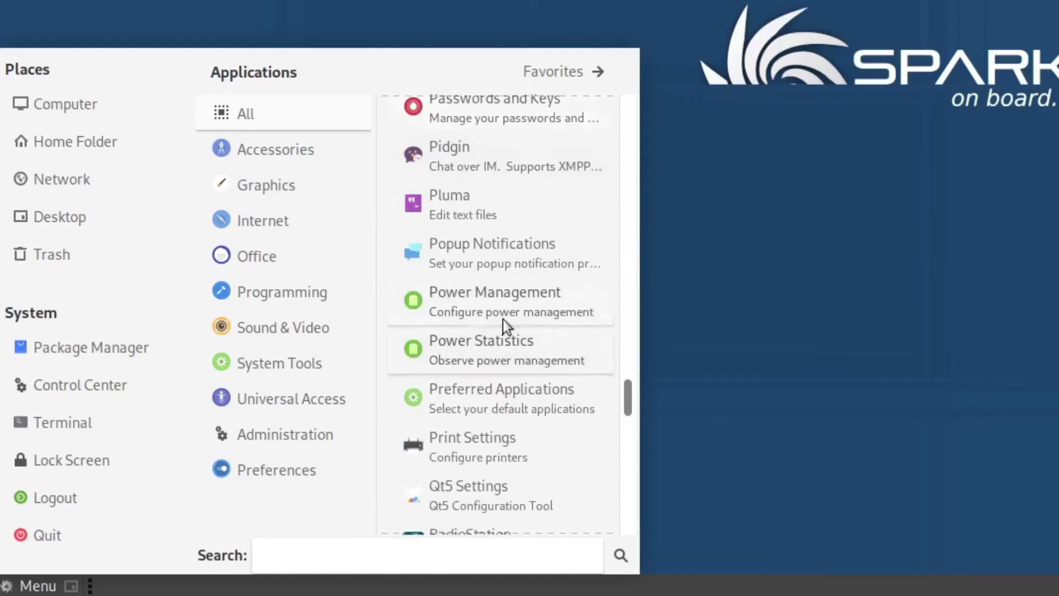
Step: Browse the Accessories, Graphics, Internet, Office, Programming and Sound & Video categories
{"action": "left_click", "coordinate": [271, 153]}
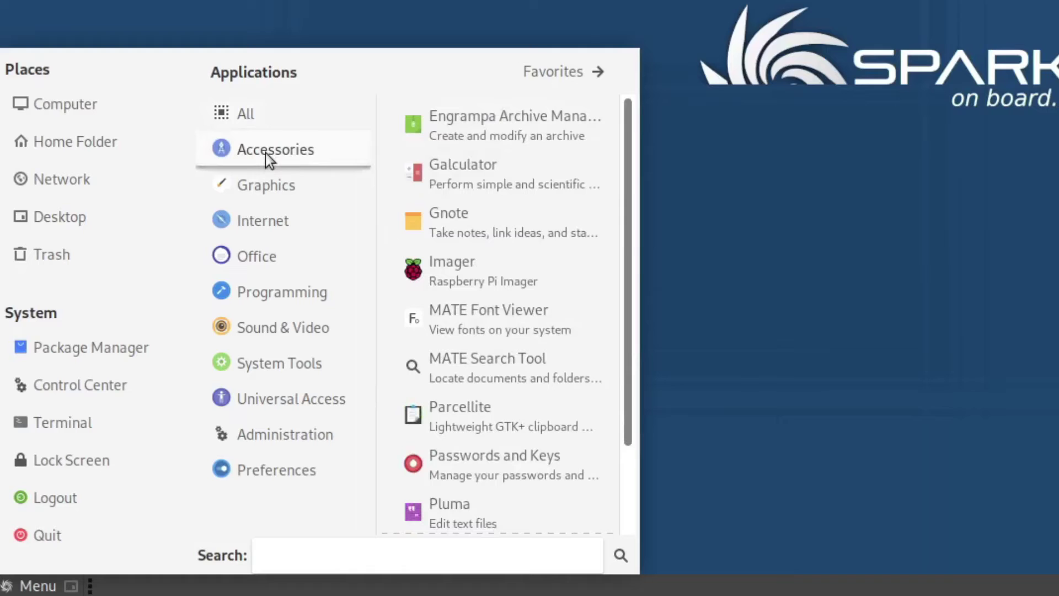
{"action": "left_click", "coordinate": [263, 191]}
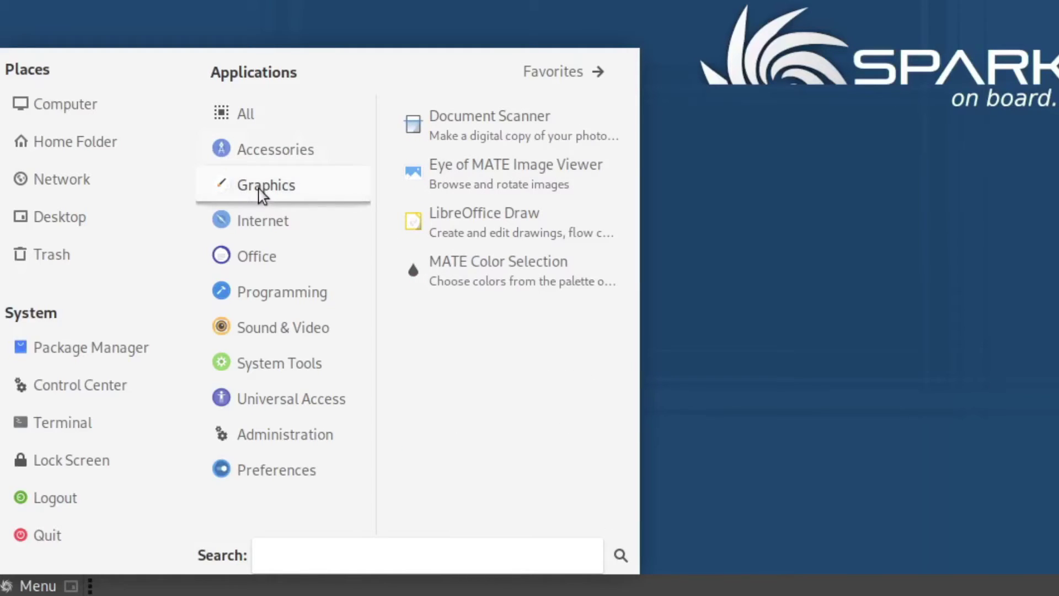
{"action": "left_click", "coordinate": [277, 223]}
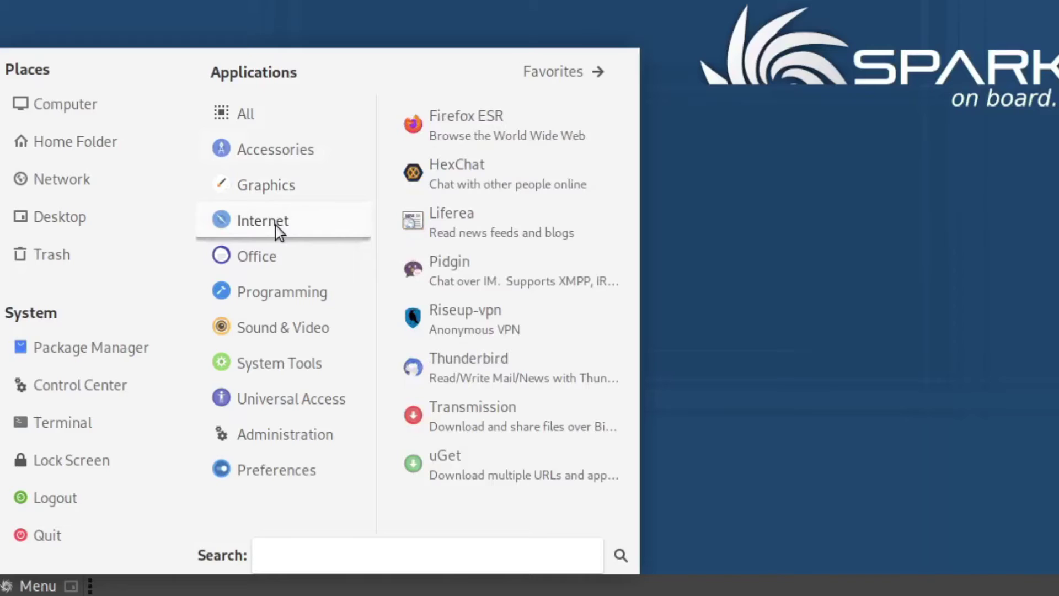
{"action": "left_click", "coordinate": [276, 257]}
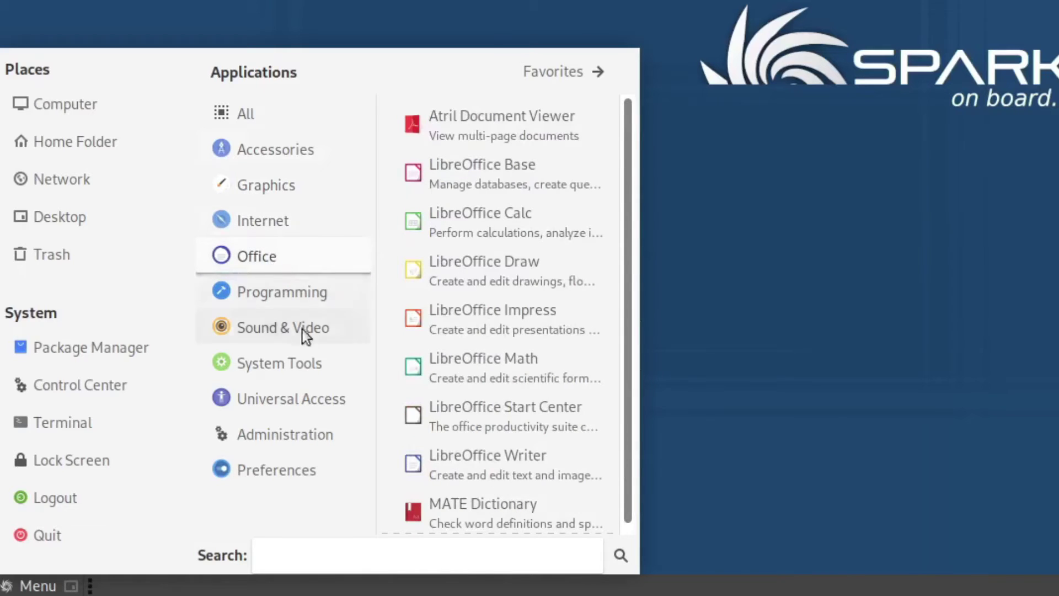
{"action": "left_click", "coordinate": [262, 289]}
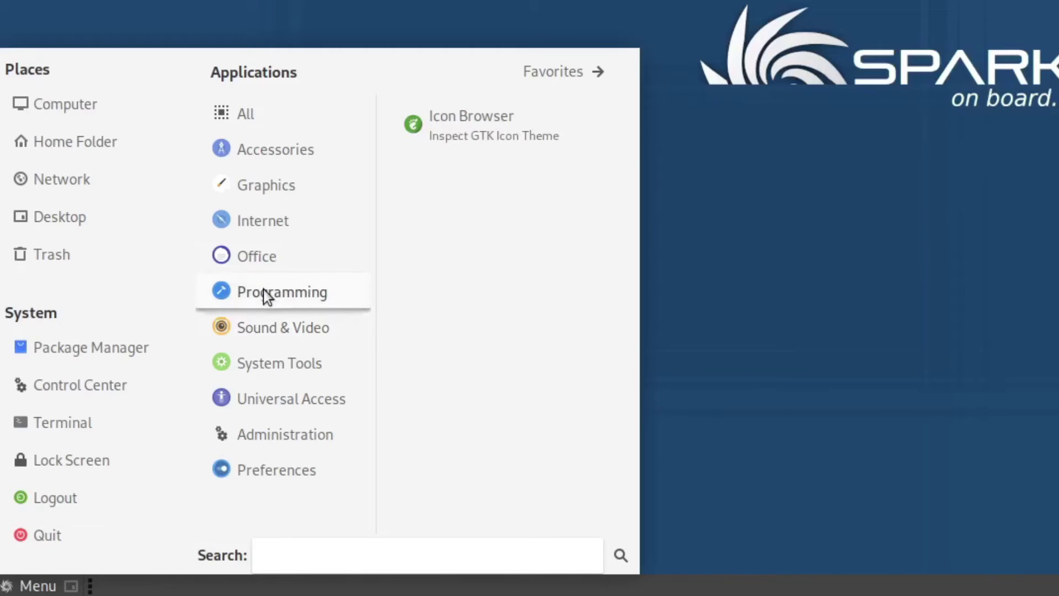
{"action": "left_click", "coordinate": [279, 328]}
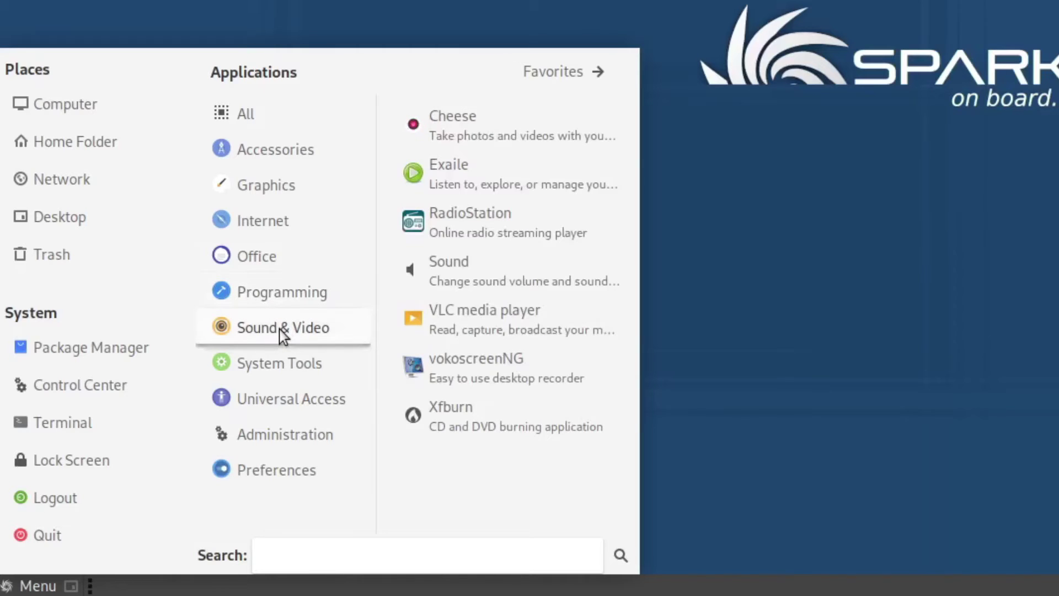
Step: Browse System Tools, Universal Access, Administration and Preferences, then return to Accessories
{"action": "left_click", "coordinate": [294, 393]}
{"action": "left_click", "coordinate": [263, 369]}
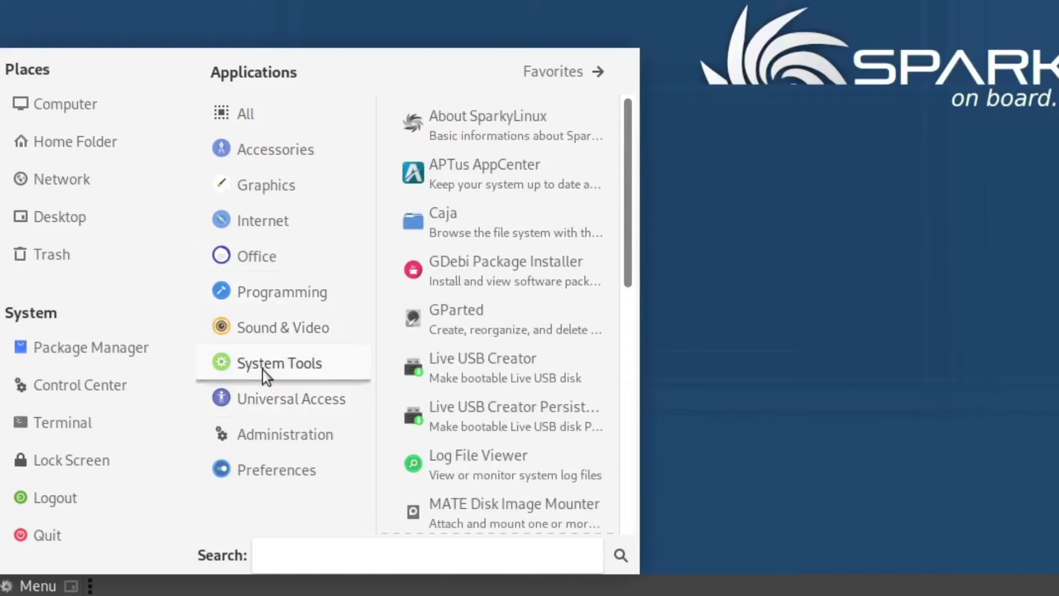
{"action": "left_click", "coordinate": [281, 400]}
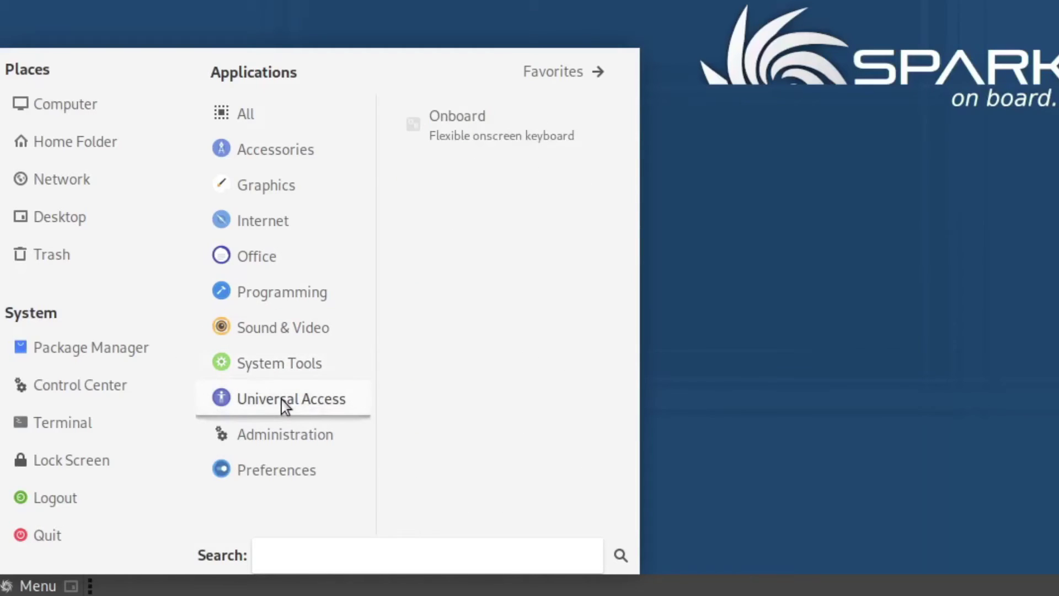
{"action": "left_click", "coordinate": [273, 434]}
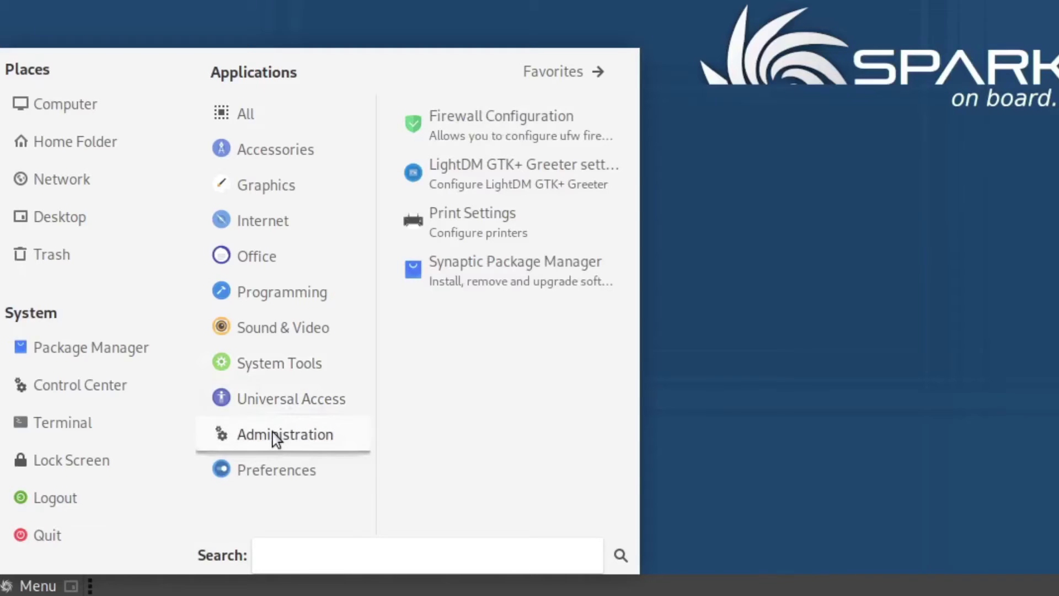
{"action": "left_click", "coordinate": [263, 466]}
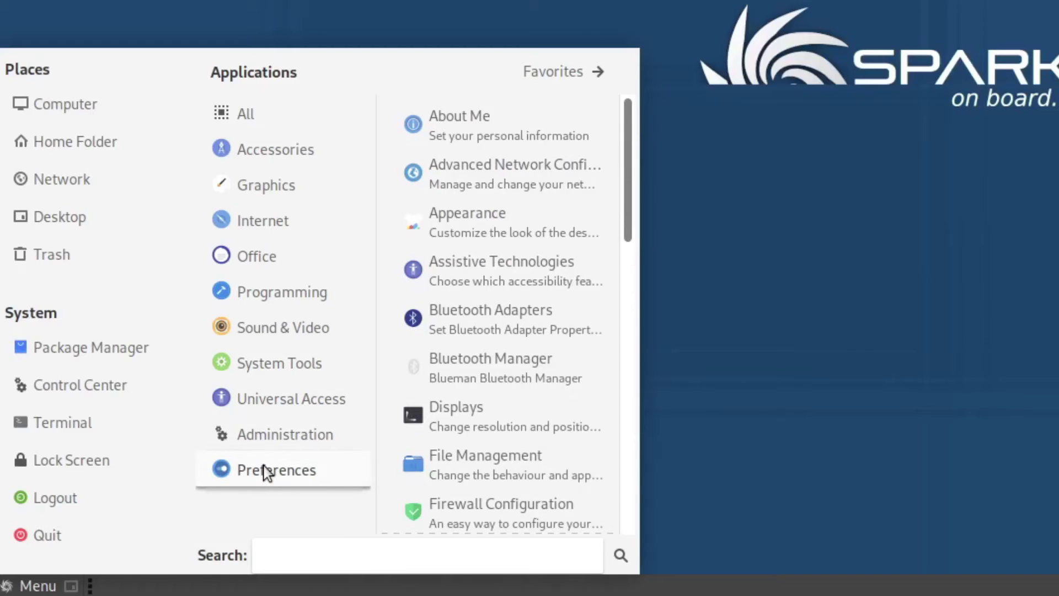
{"action": "left_click", "coordinate": [281, 159]}
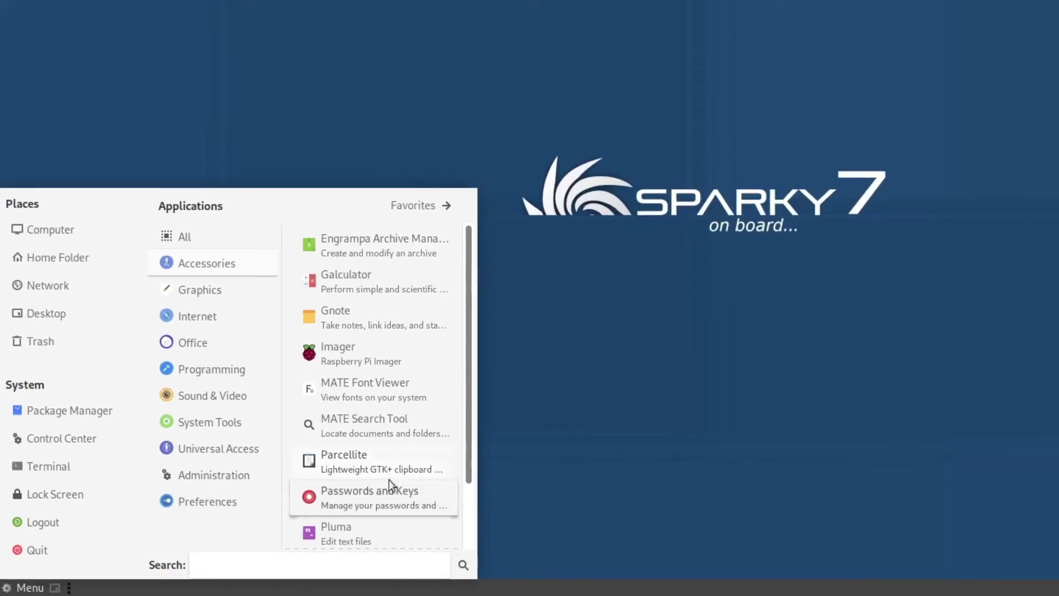
Step: Launch Pluma from Accessories and maximise its window
{"action": "scroll", "coordinate": [389, 483], "scroll_direction": "down", "scroll_amount": 2}
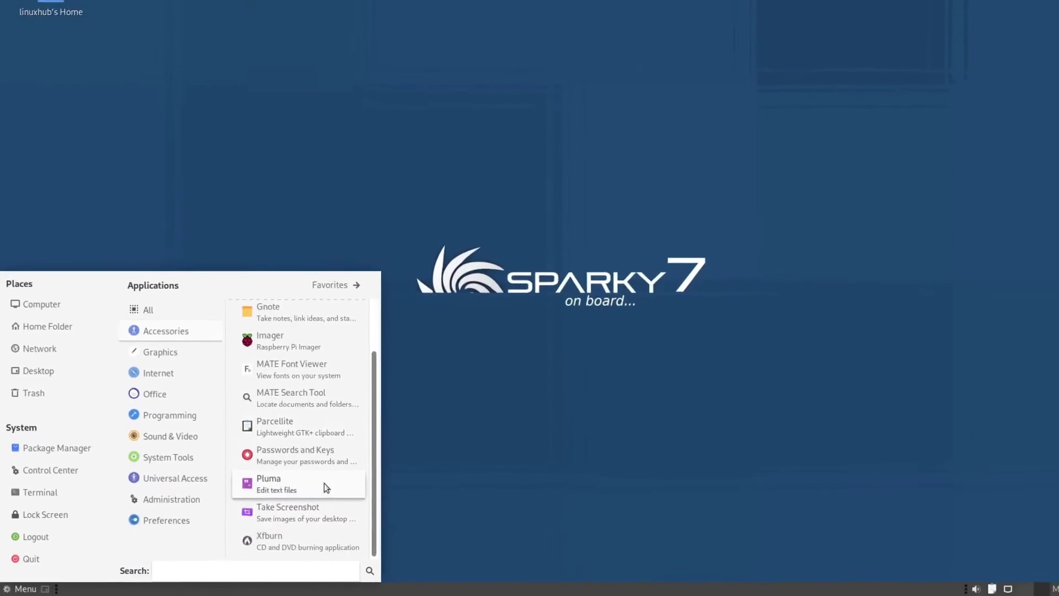
{"action": "left_click", "coordinate": [281, 483]}
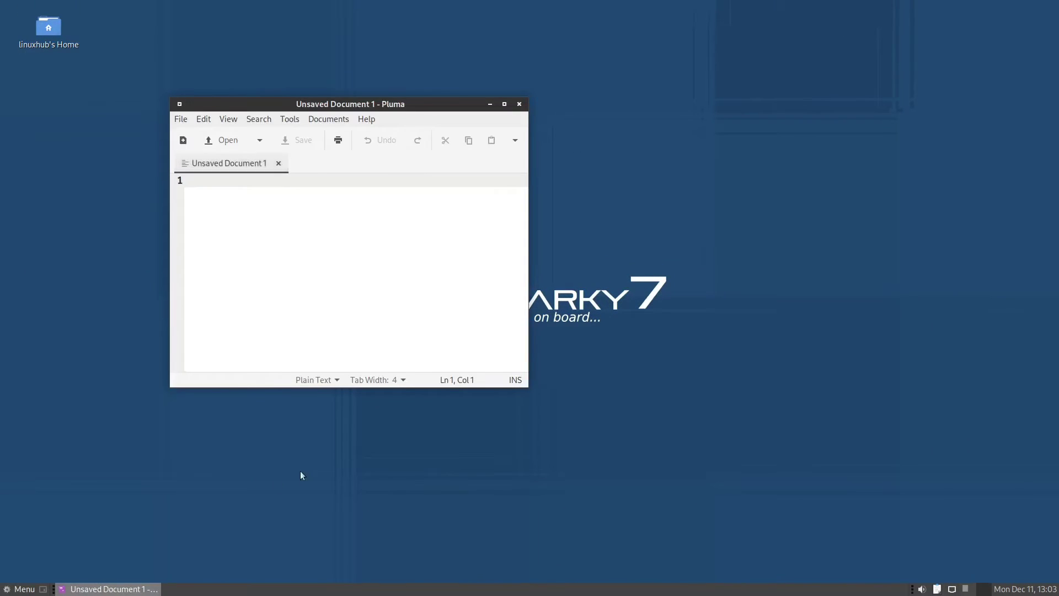
{"action": "double_click", "coordinate": [428, 105]}
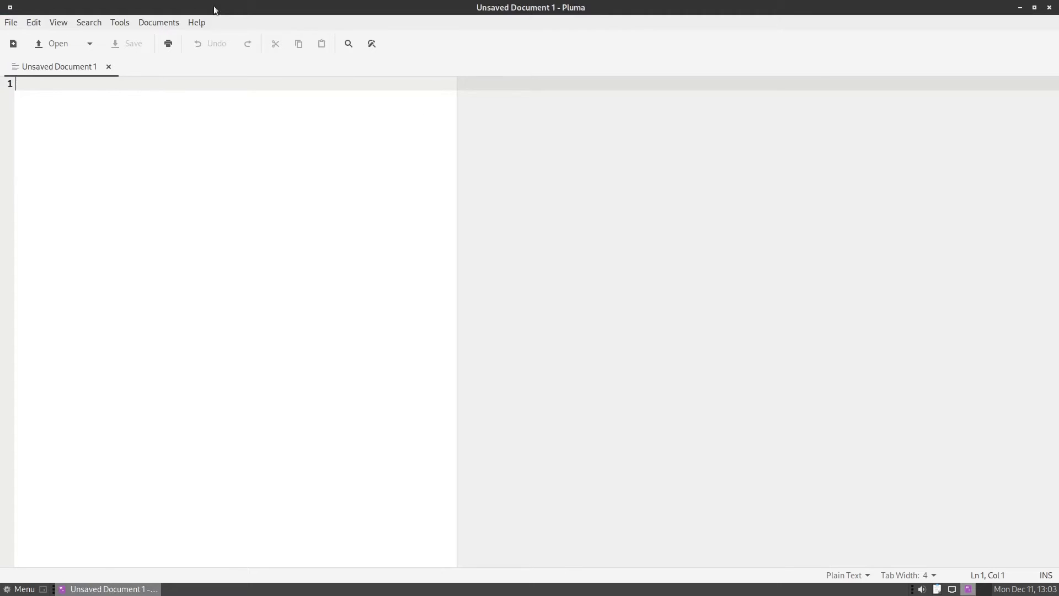
Step: View Pluma's version 1.26.0 in Help > About, then close the dialog and editor
{"action": "left_click", "coordinate": [197, 25]}
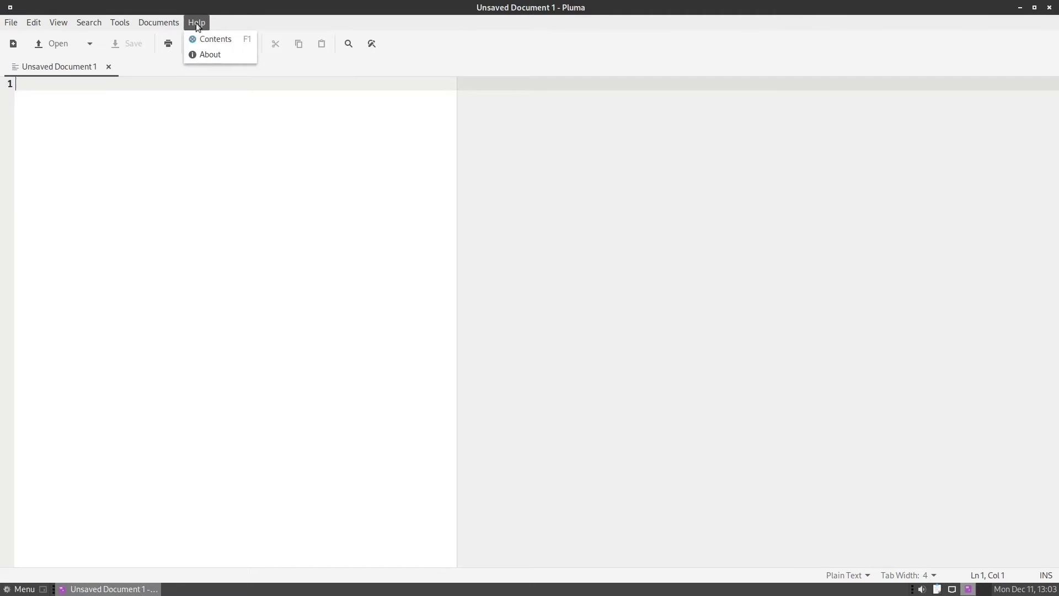
{"action": "left_click", "coordinate": [206, 56]}
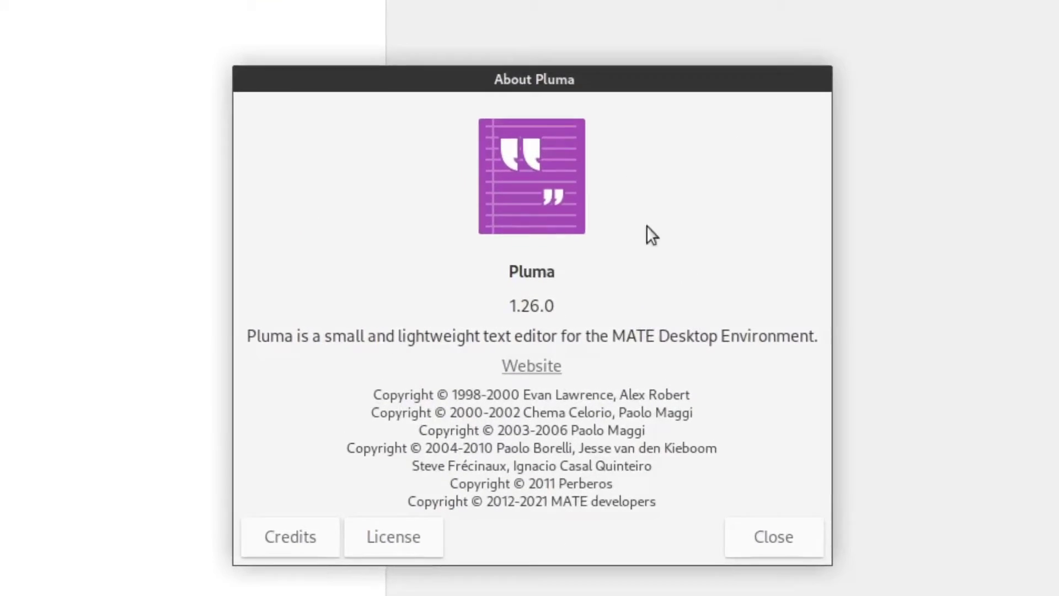
{"action": "left_click", "coordinate": [787, 549]}
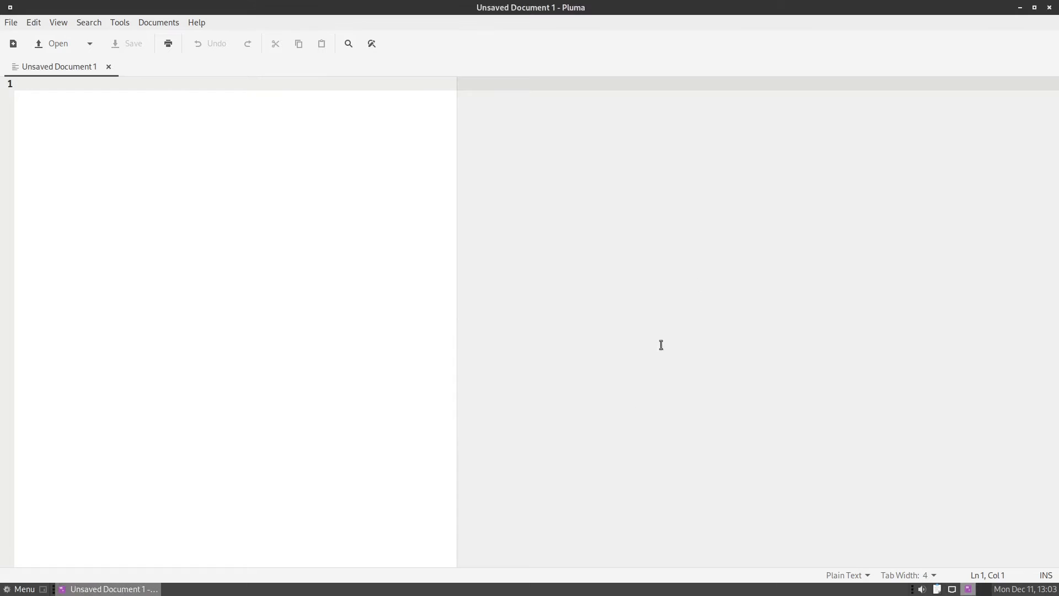
{"action": "left_click", "coordinate": [1049, 9]}
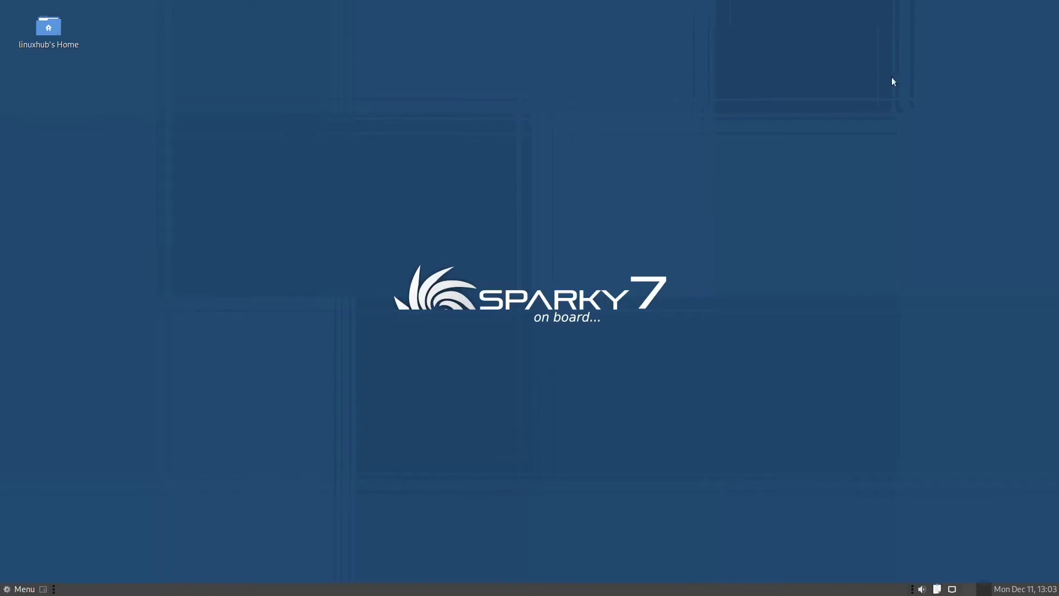
{"action": "left_click", "coordinate": [22, 590]}
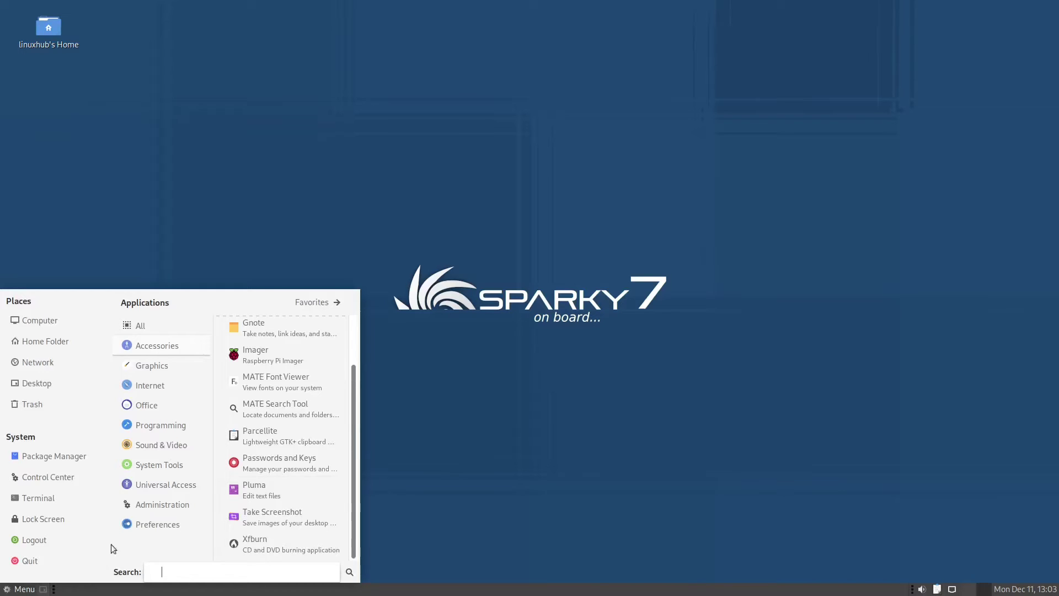
{"action": "left_click", "coordinate": [156, 368]}
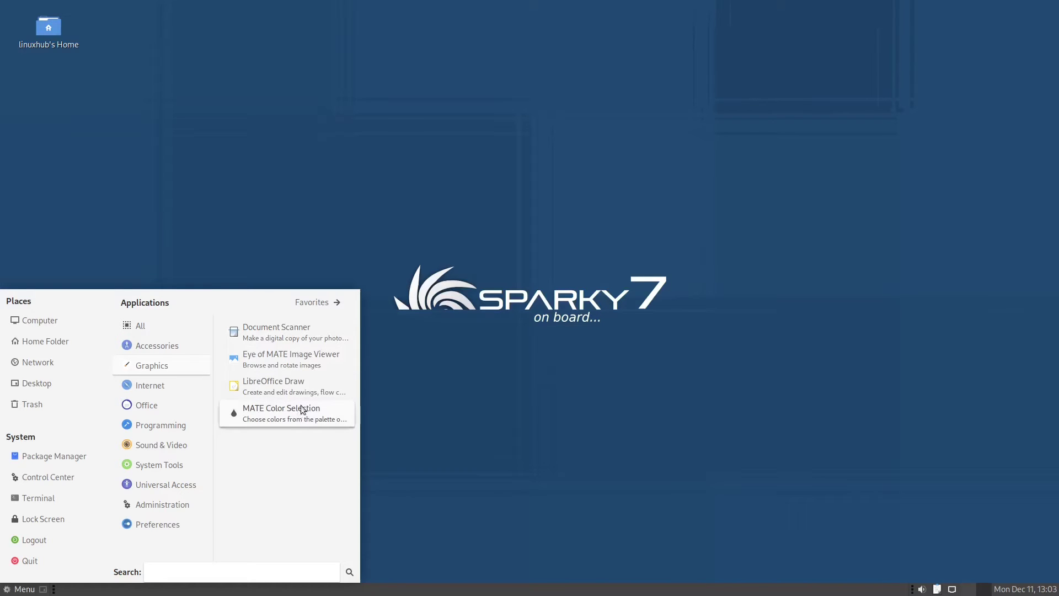
{"action": "left_click", "coordinate": [291, 359]}
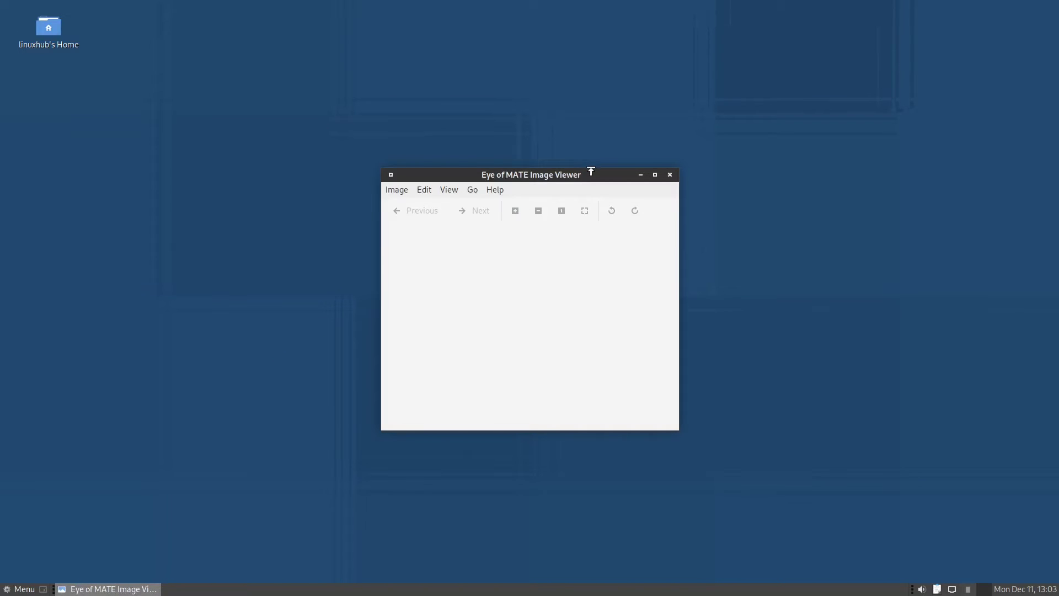
{"action": "double_click", "coordinate": [589, 175]}
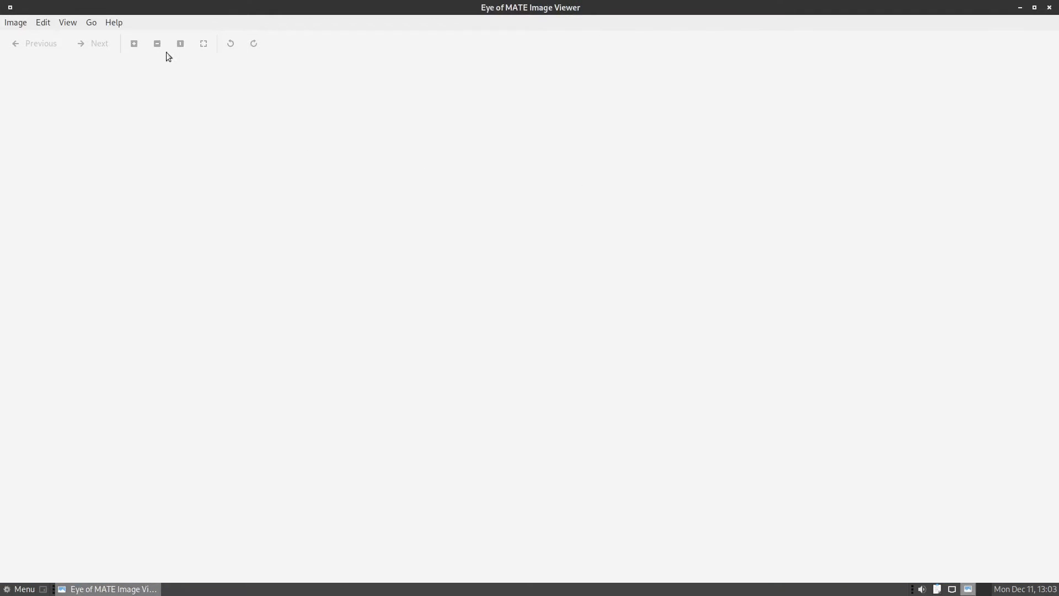
{"action": "left_click", "coordinate": [116, 23]}
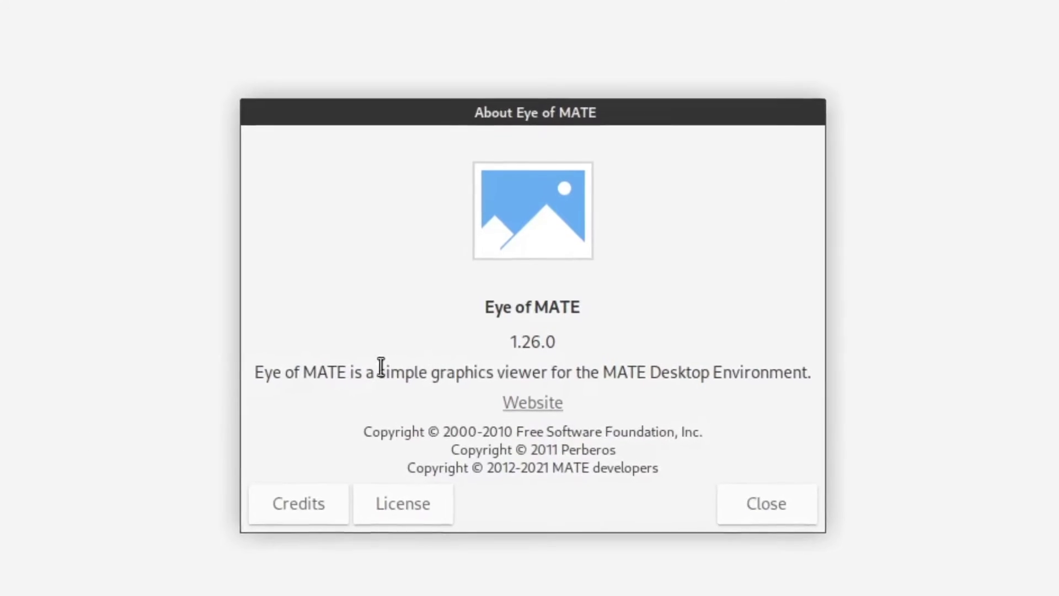
{"action": "left_click", "coordinate": [767, 503]}
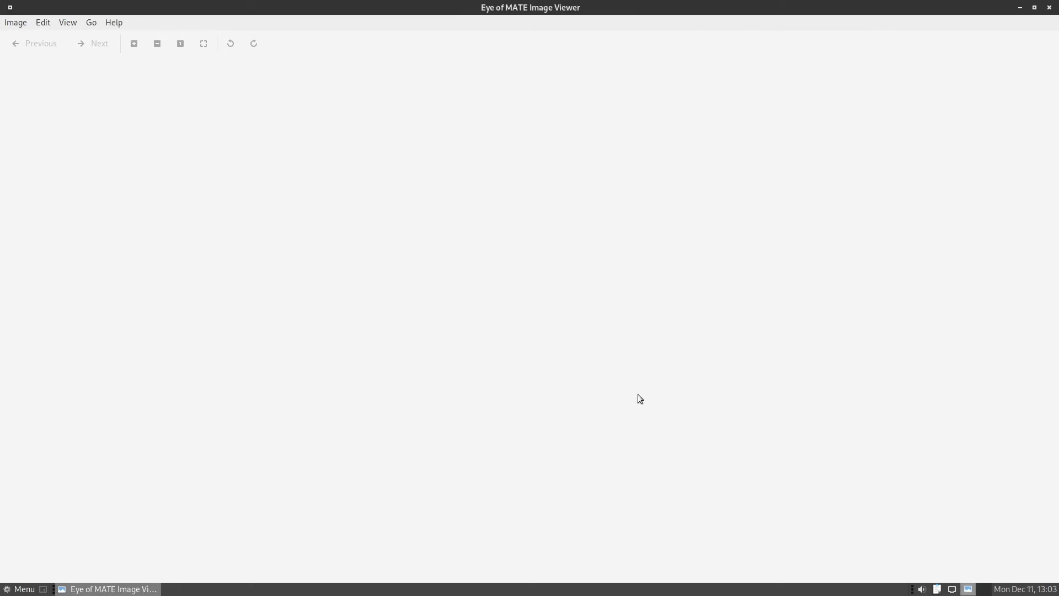
{"action": "left_click", "coordinate": [1048, 8]}
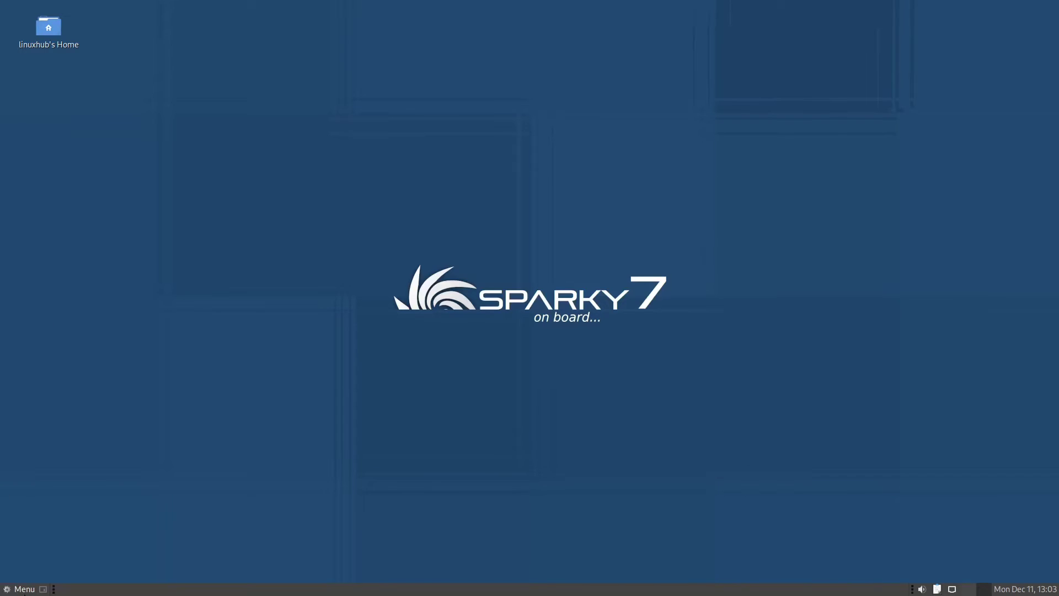
{"action": "left_click", "coordinate": [23, 589]}
{"action": "left_click", "coordinate": [163, 406]}
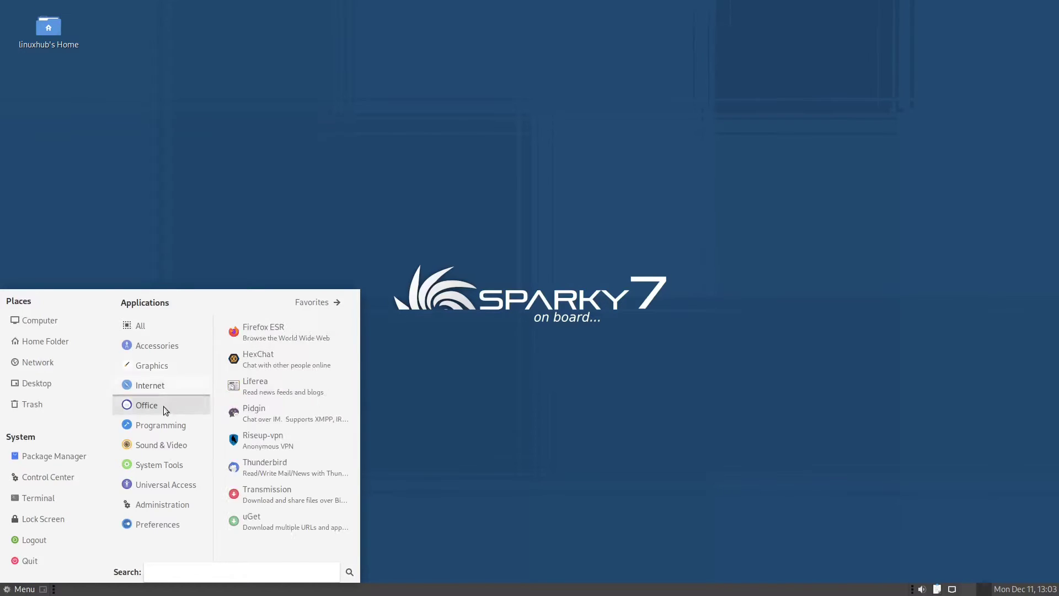
{"action": "left_click", "coordinate": [160, 389]}
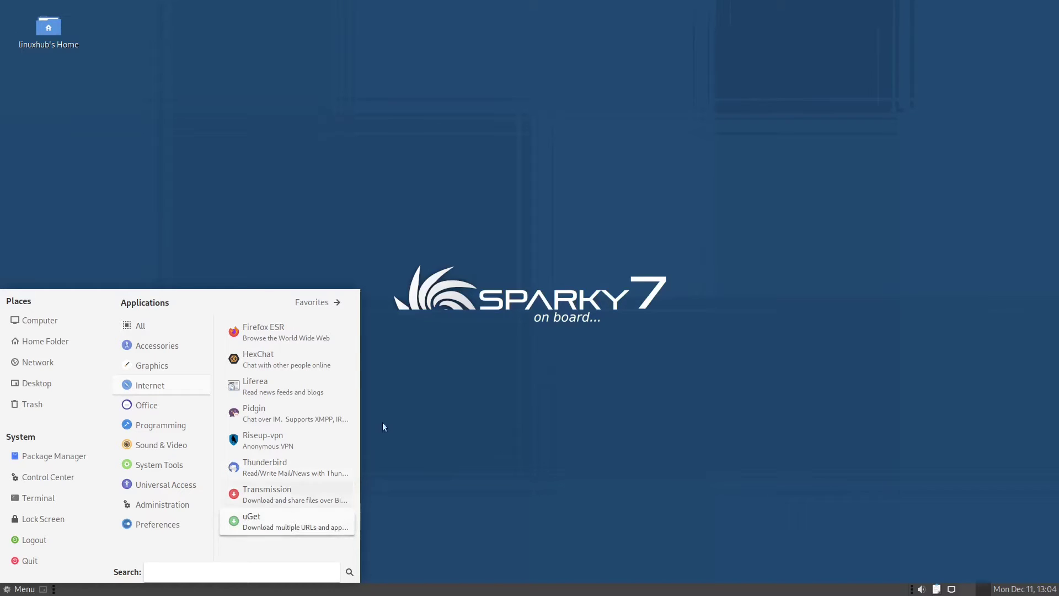
{"action": "left_click", "coordinate": [263, 331]}
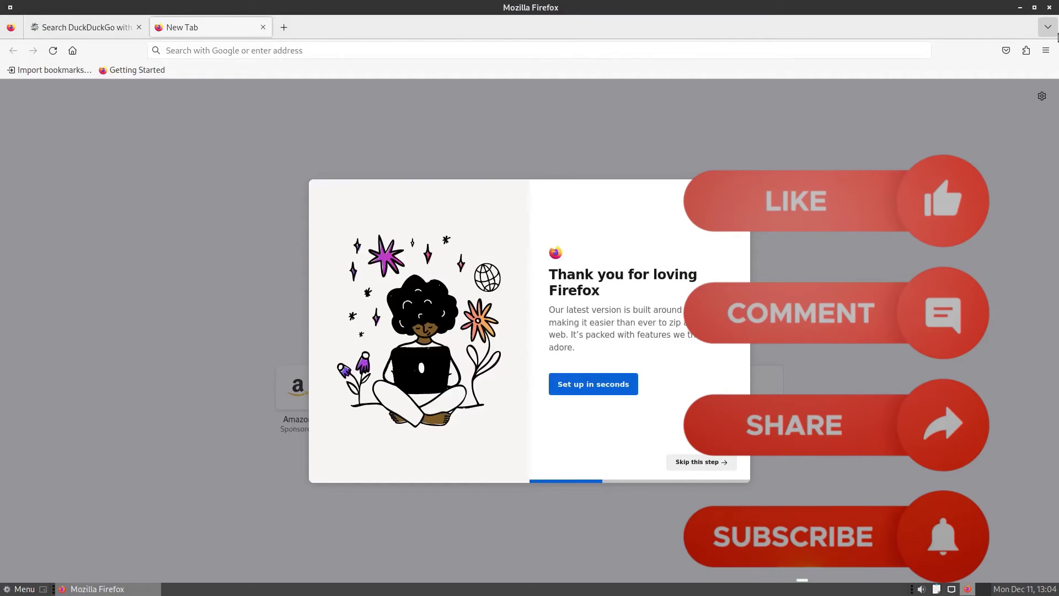
{"action": "left_click", "coordinate": [1046, 50]}
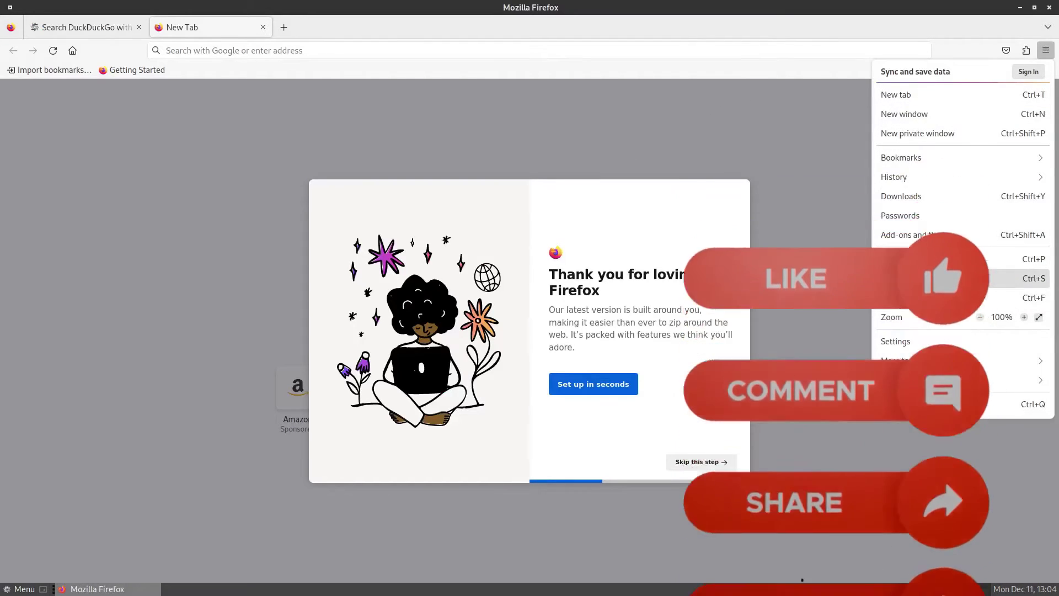
{"action": "left_click", "coordinate": [917, 378]}
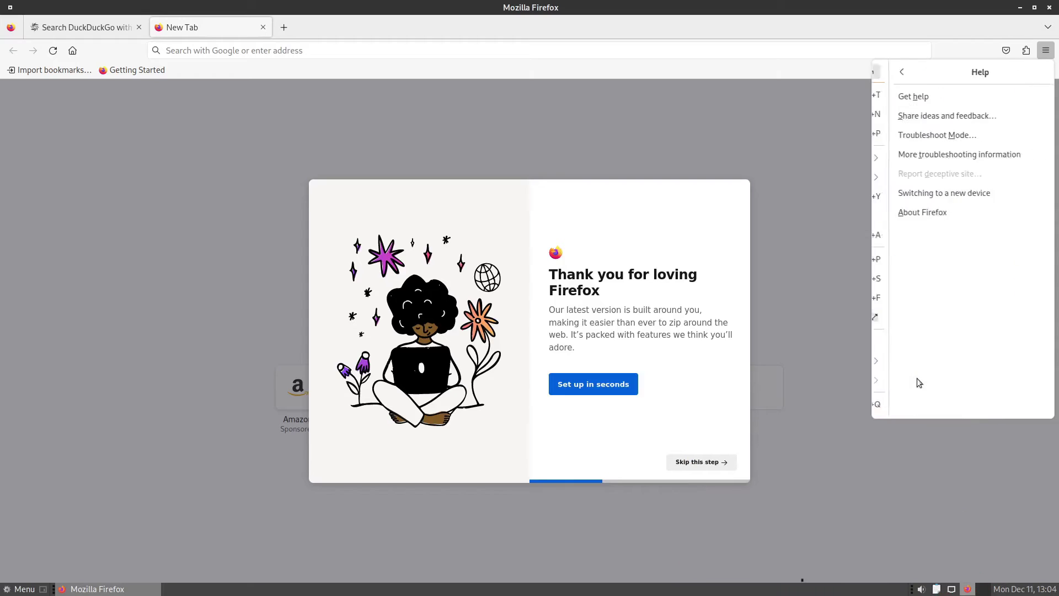
{"action": "left_click", "coordinate": [922, 217]}
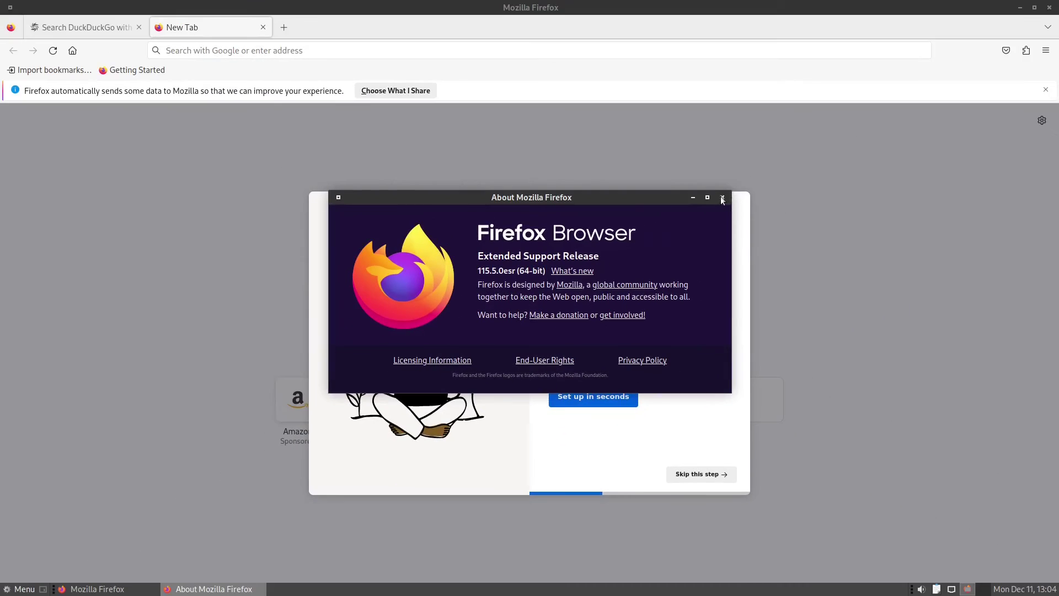
{"action": "left_click", "coordinate": [722, 198]}
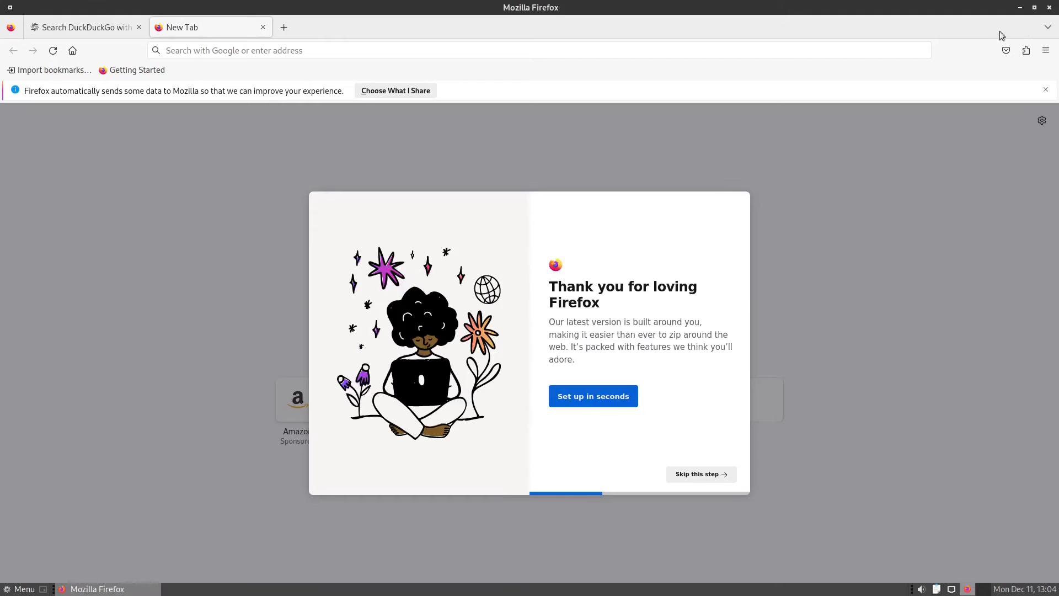
Step: Close Firefox and launch LibreOffice Base from the Office menu
{"action": "left_click", "coordinate": [1049, 7]}
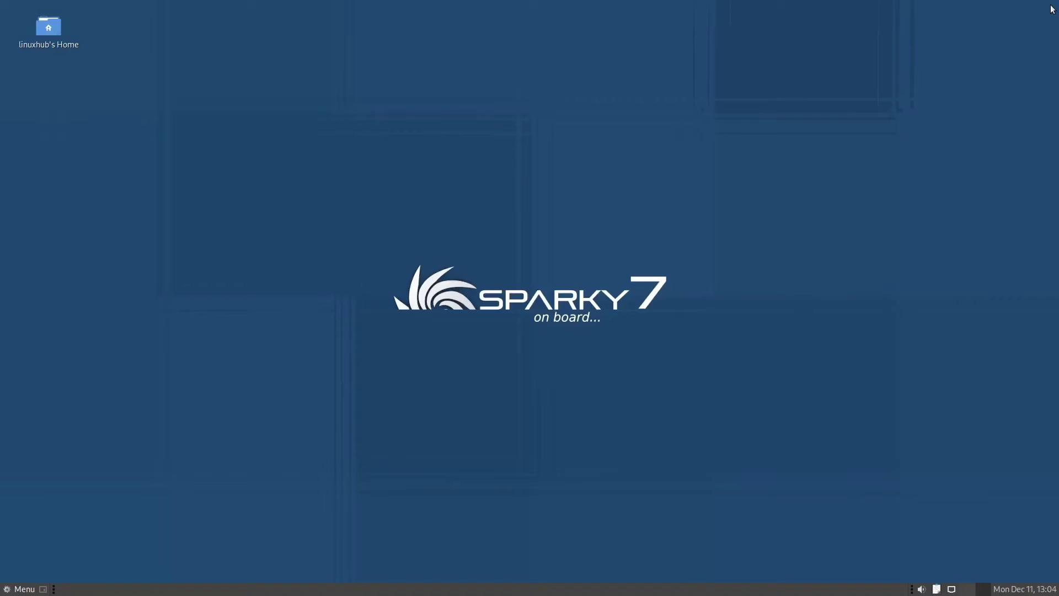
{"action": "left_click", "coordinate": [30, 594]}
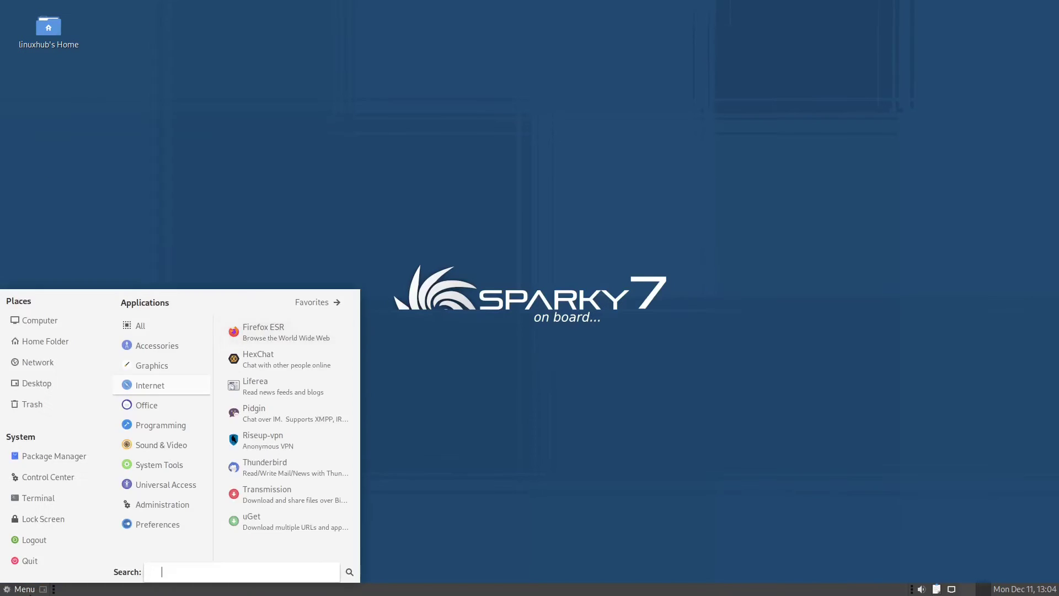
{"action": "mouse_move", "coordinate": [147, 405]}
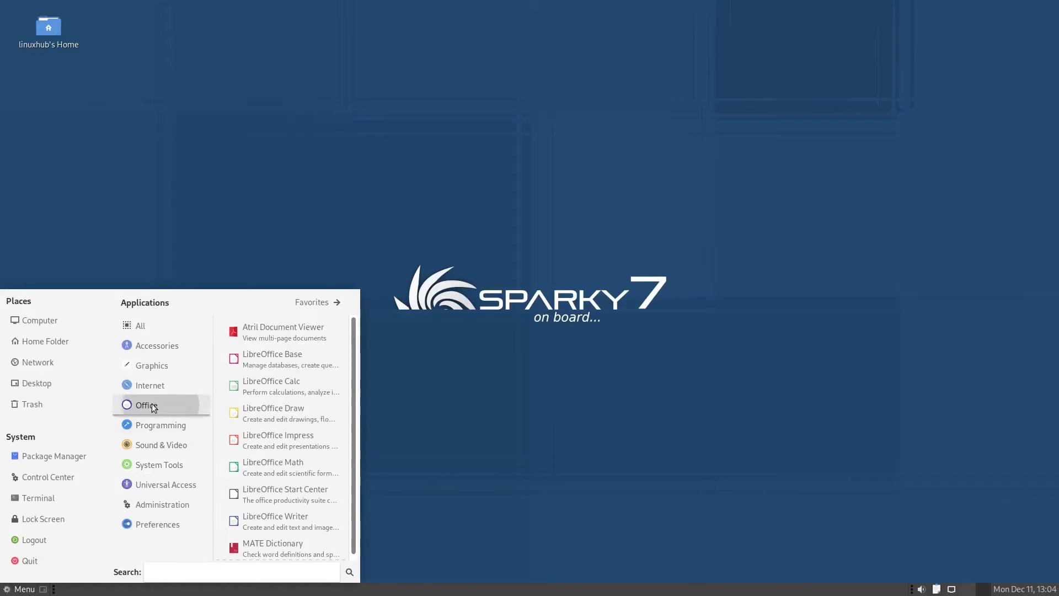
{"action": "left_click", "coordinate": [280, 358]}
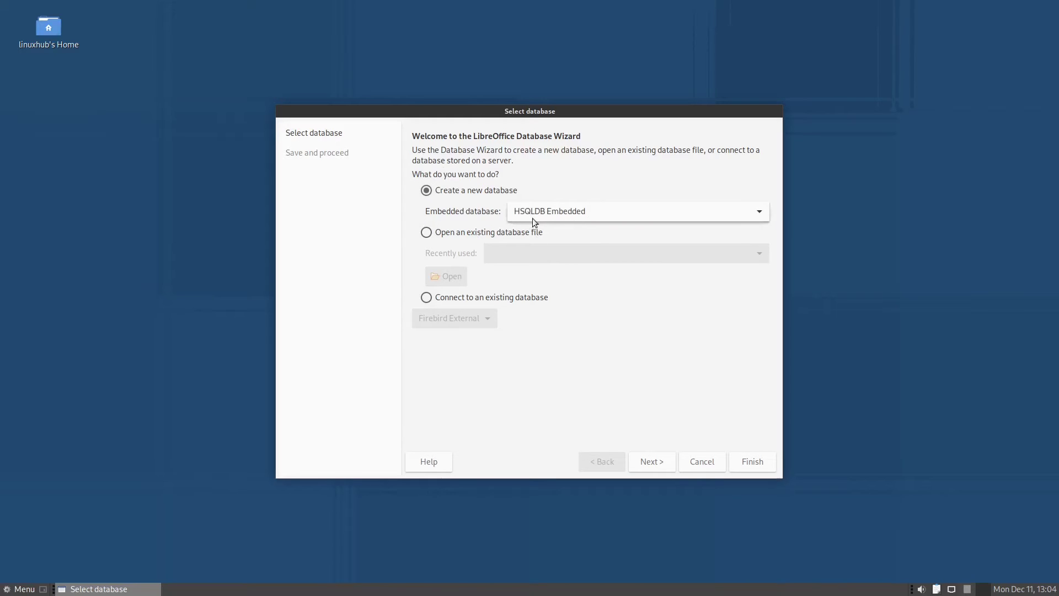
Step: Complete the Database Wizard with defaults and save the database as New Database
{"action": "left_click", "coordinate": [661, 457]}
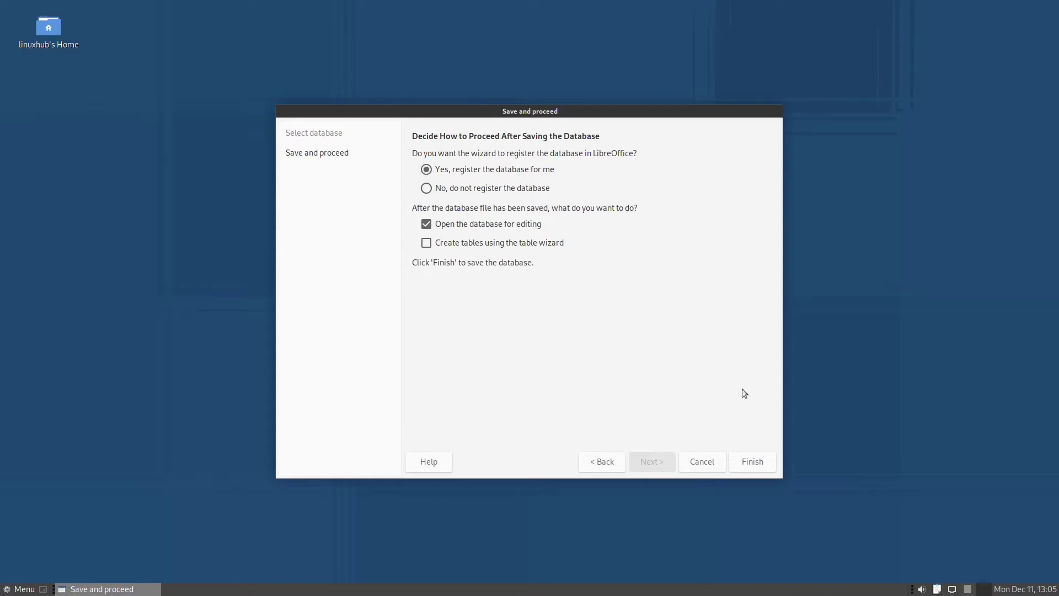
{"action": "left_click", "coordinate": [754, 465]}
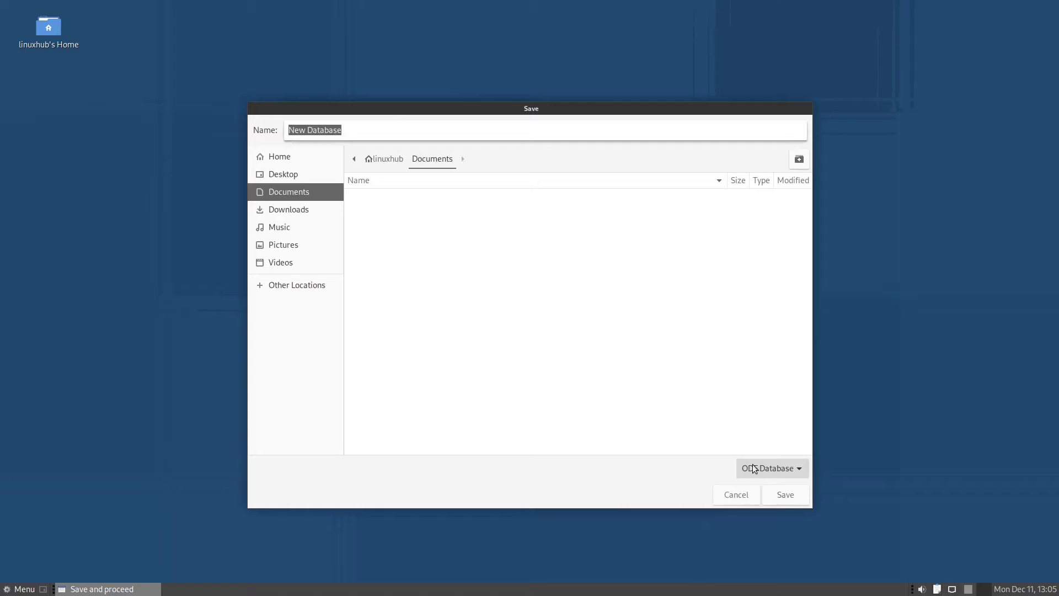
{"action": "left_click", "coordinate": [782, 495]}
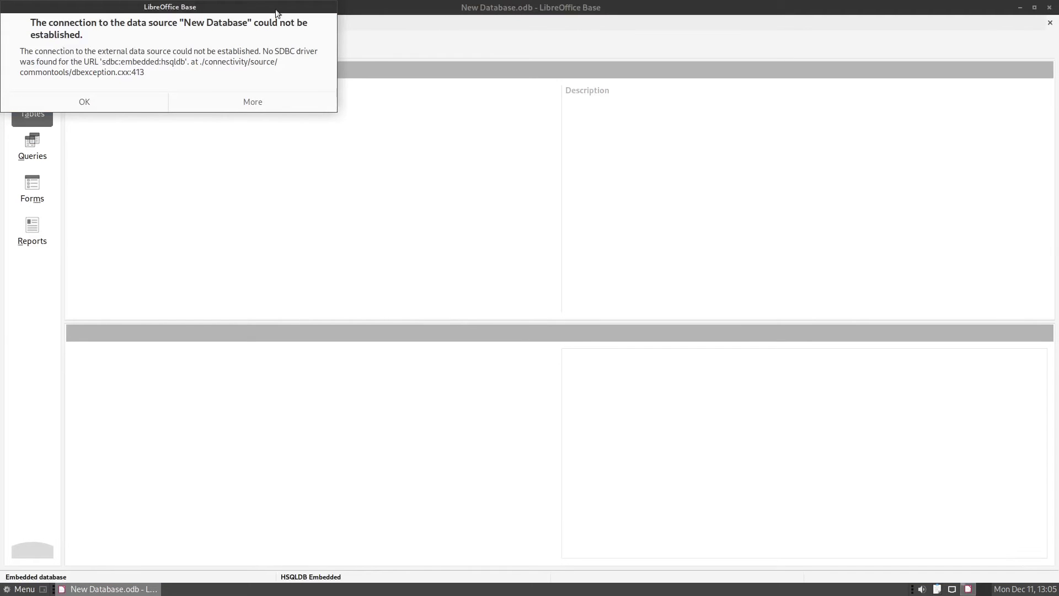
Step: Dismiss the connection error, check the LibreOffice 7.4.7.2 About box, then close Base
{"action": "left_click", "coordinate": [134, 108]}
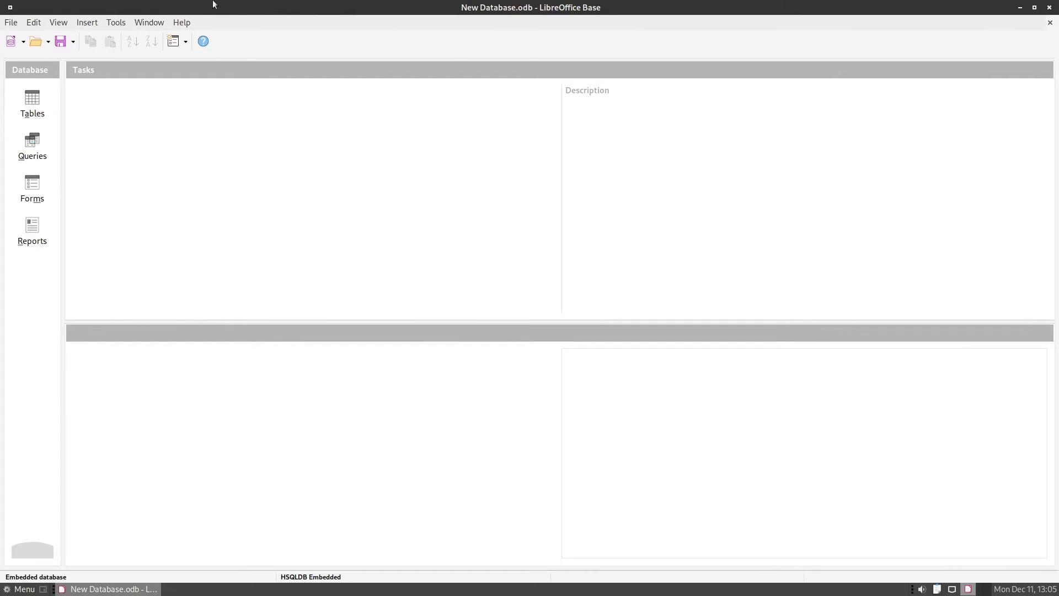
{"action": "left_click", "coordinate": [180, 23]}
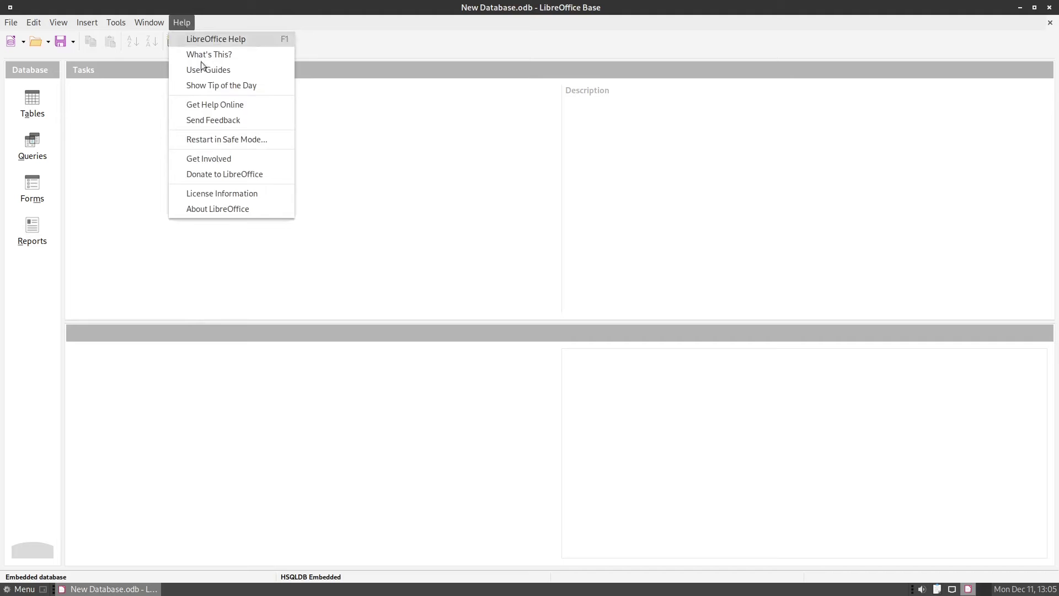
{"action": "left_click", "coordinate": [218, 209]}
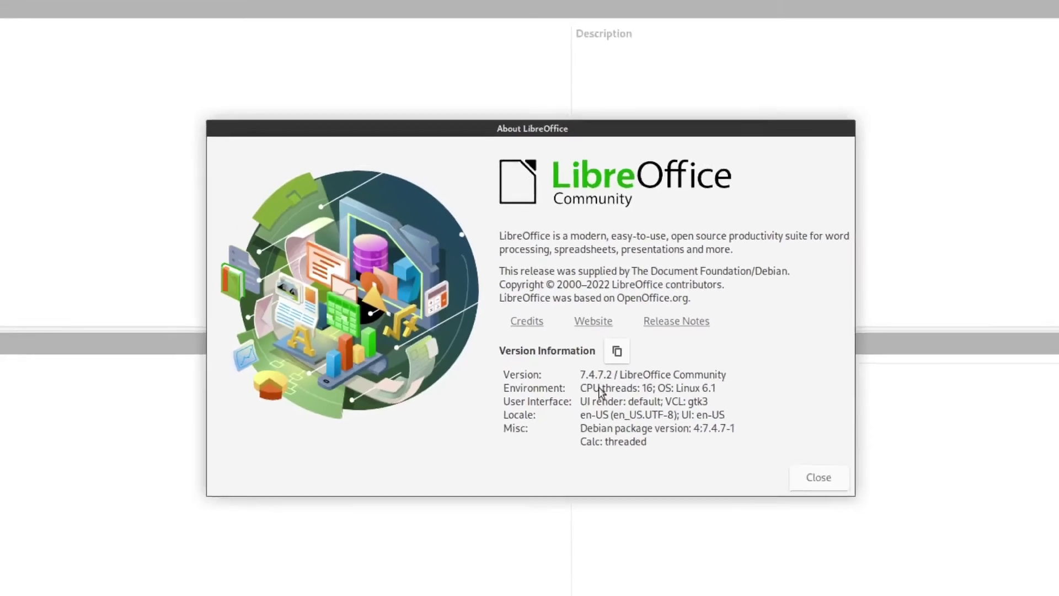
{"action": "key", "text": "Escape"}
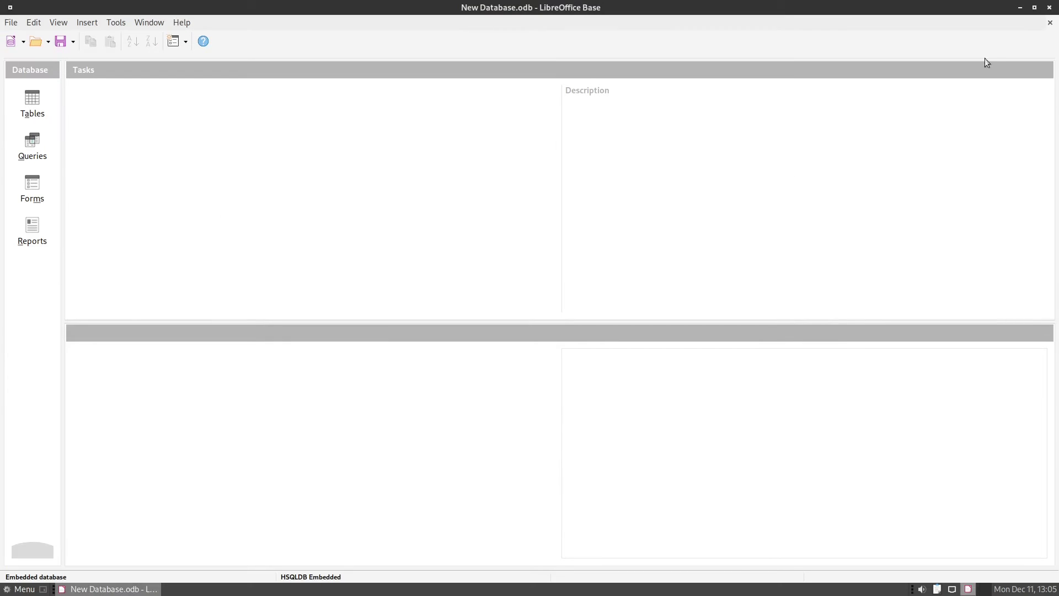
{"action": "left_click", "coordinate": [1050, 8]}
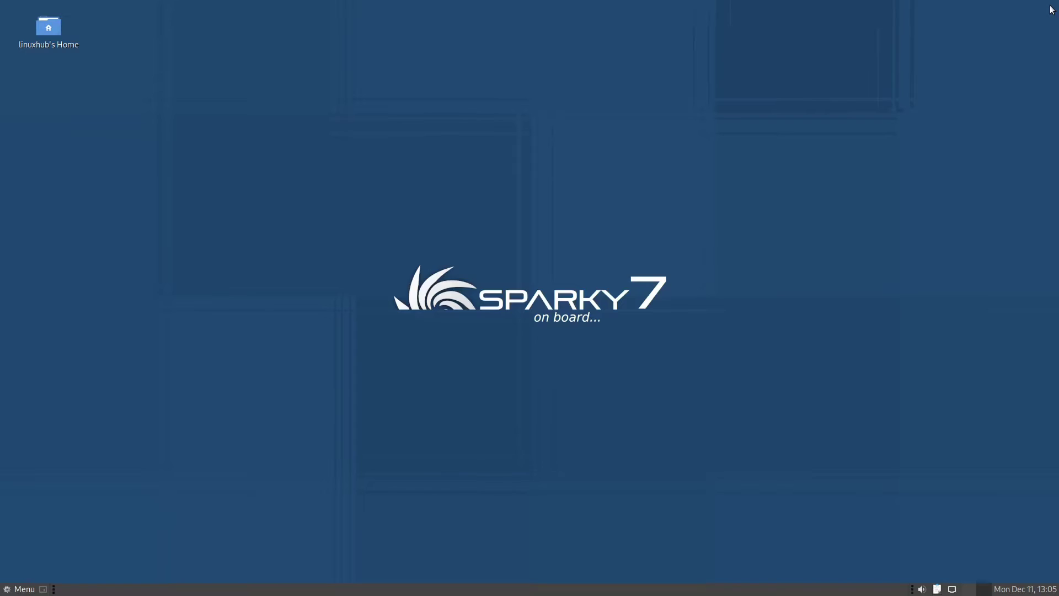
Step: Browse the application menu to the Sound & Video applications list
{"action": "left_click", "coordinate": [19, 589]}
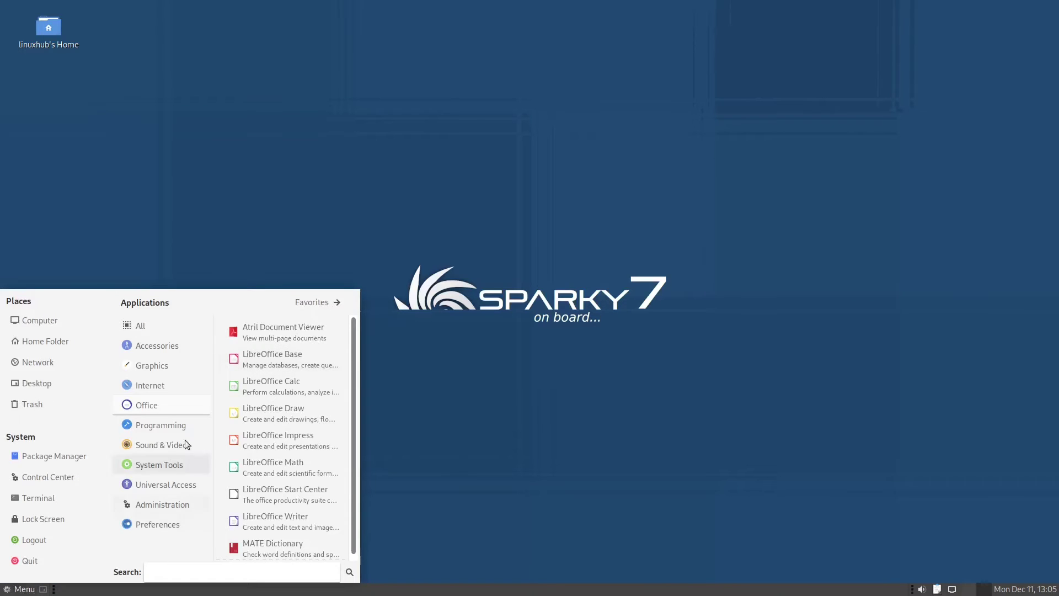
{"action": "left_click", "coordinate": [124, 425]}
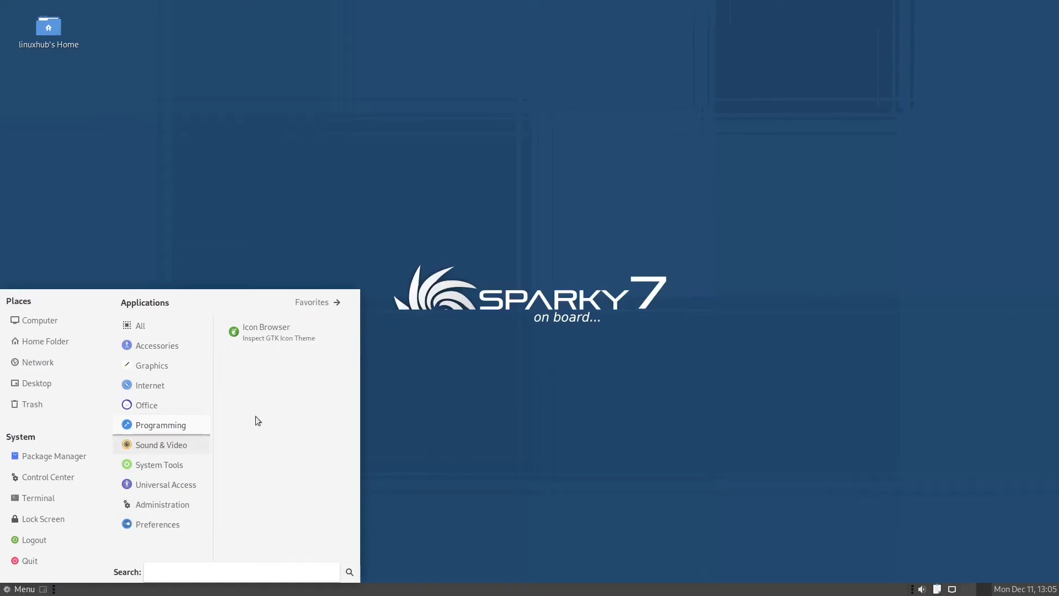
{"action": "left_click", "coordinate": [163, 445]}
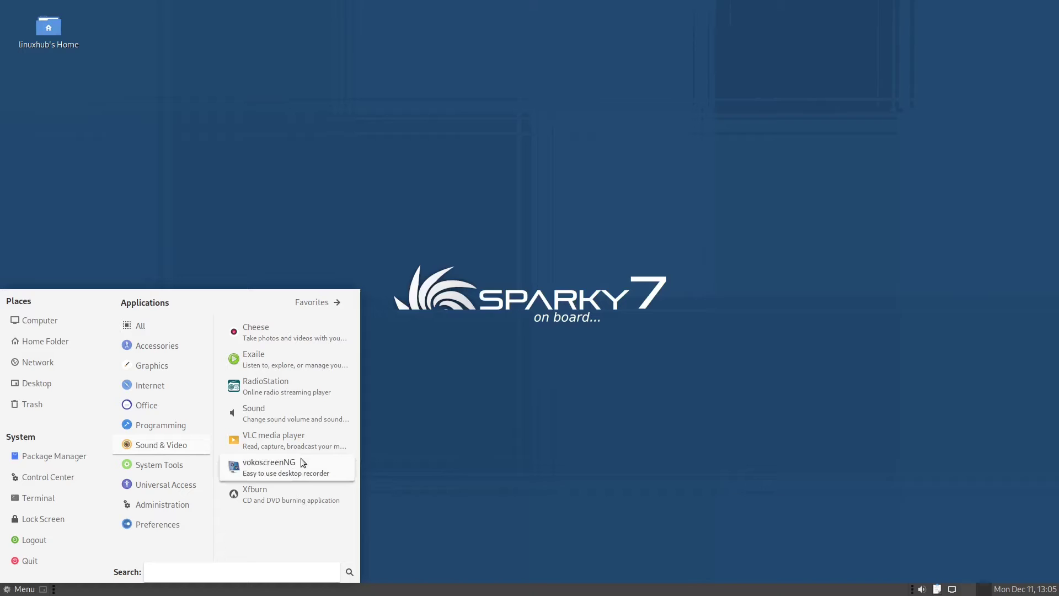
Step: Launch VLC, accept the privacy and network access policy, and browse its menus
{"action": "left_click", "coordinate": [284, 438]}
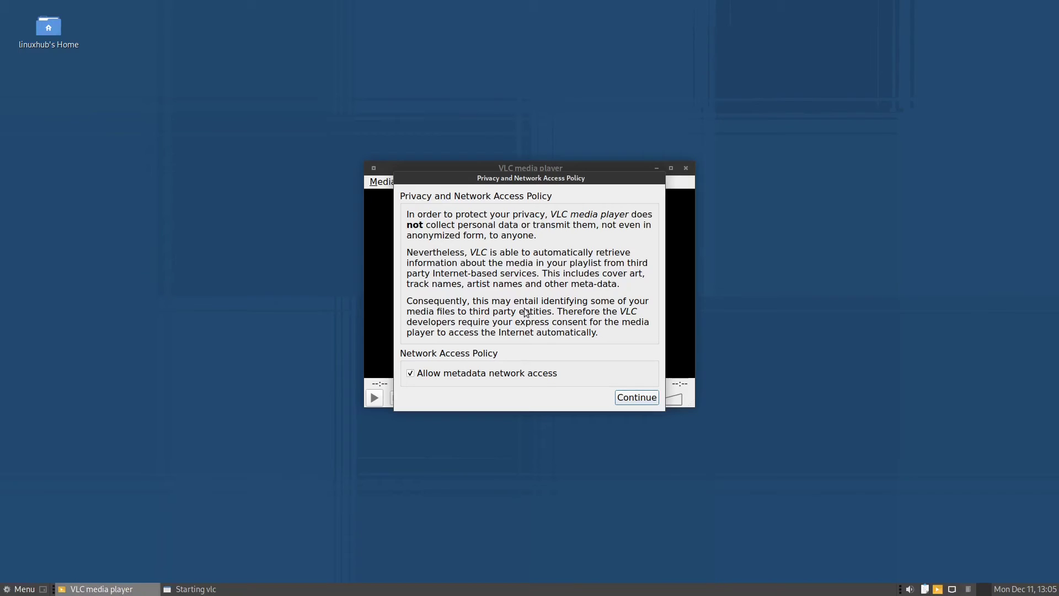
{"action": "left_click", "coordinate": [643, 400]}
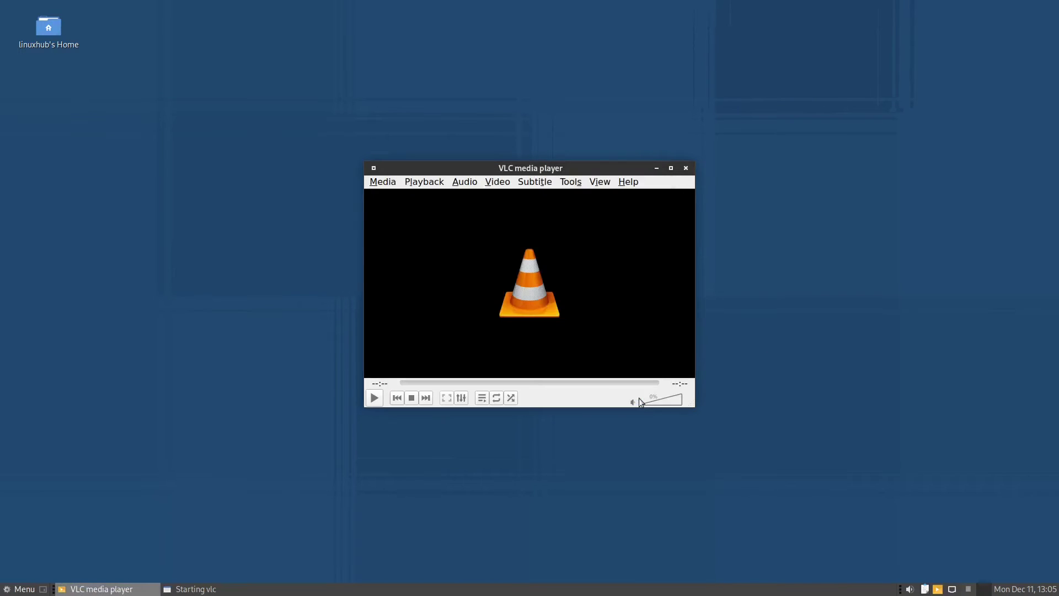
{"action": "left_click", "coordinate": [384, 184]}
{"action": "mouse_move", "coordinate": [418, 182]}
{"action": "mouse_move", "coordinate": [386, 185]}
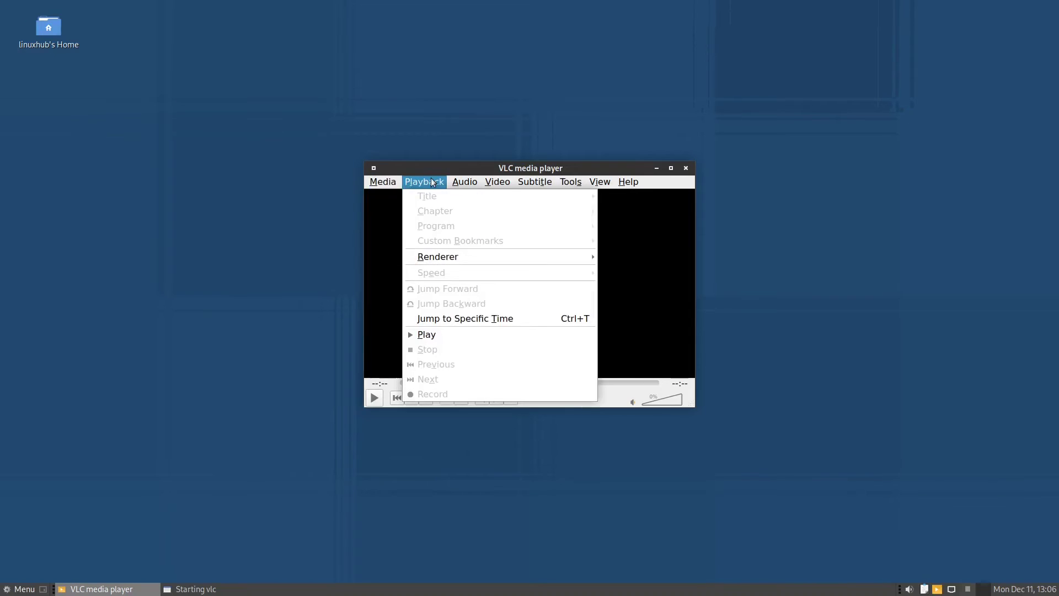
{"action": "mouse_move", "coordinate": [479, 183]}
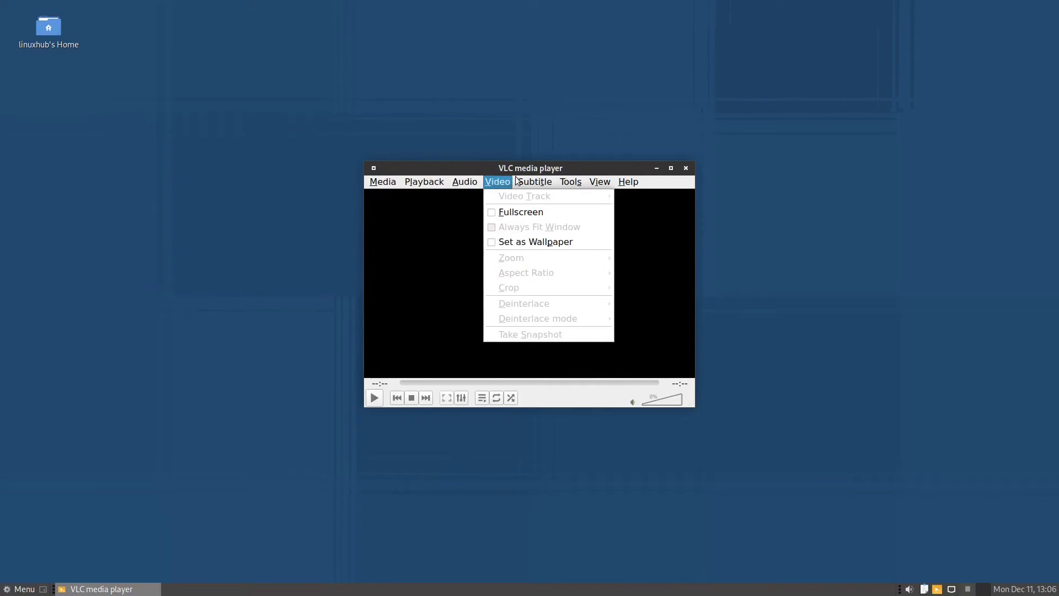
{"action": "mouse_move", "coordinate": [579, 178]}
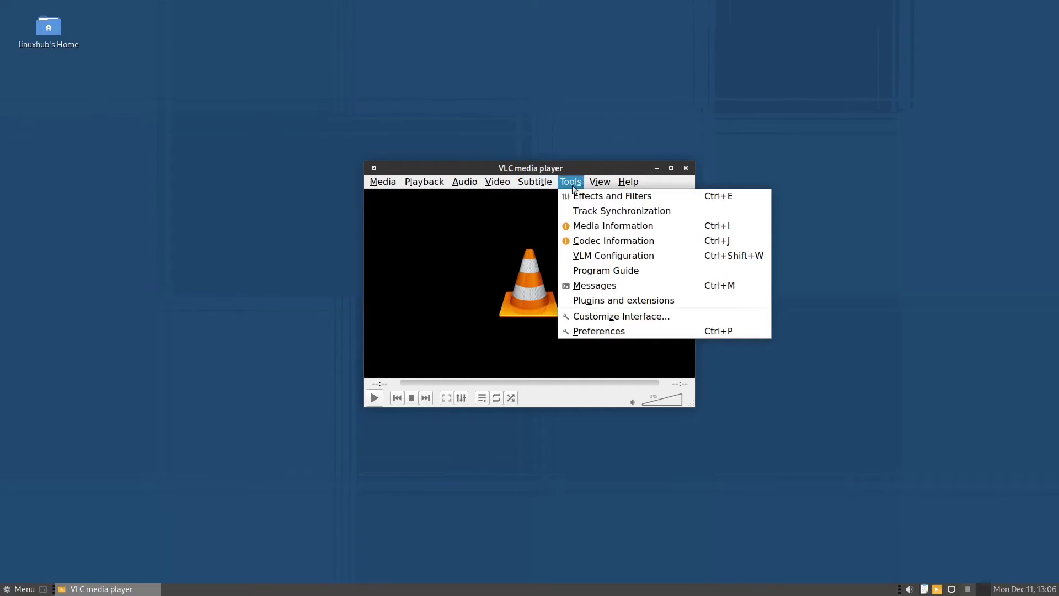
{"action": "mouse_move", "coordinate": [631, 181]}
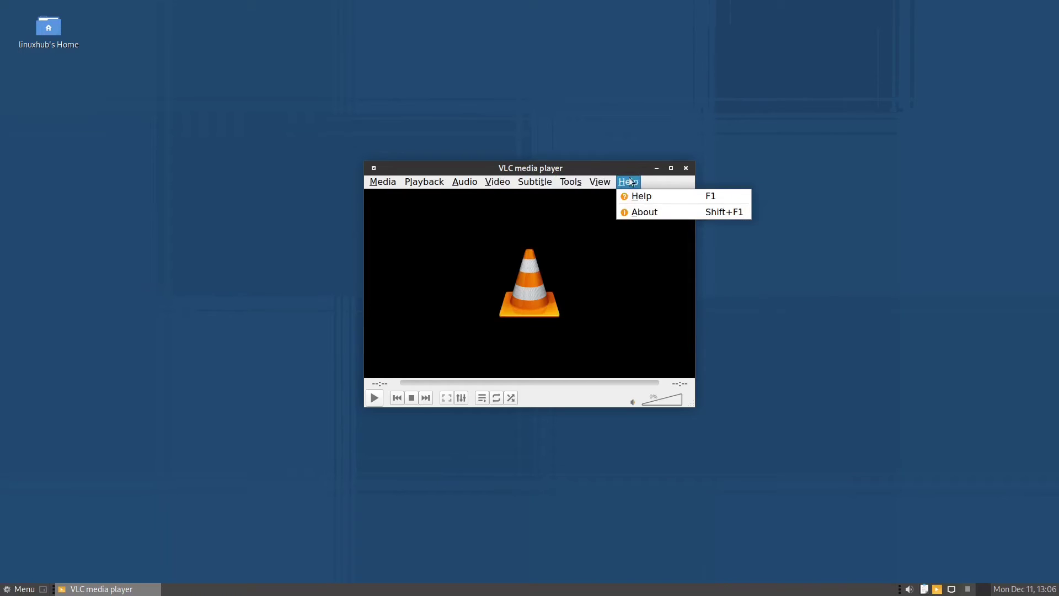
Step: View VLC's About box (version 3.0.20 Vetinari) and close it
{"action": "left_click", "coordinate": [643, 215]}
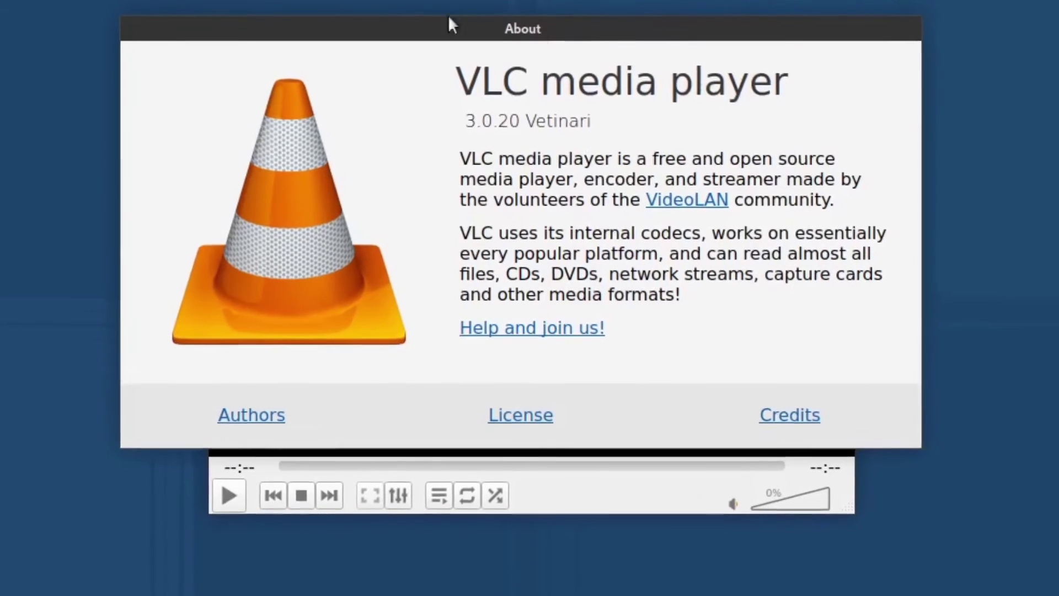
{"action": "right_click", "coordinate": [397, 22]}
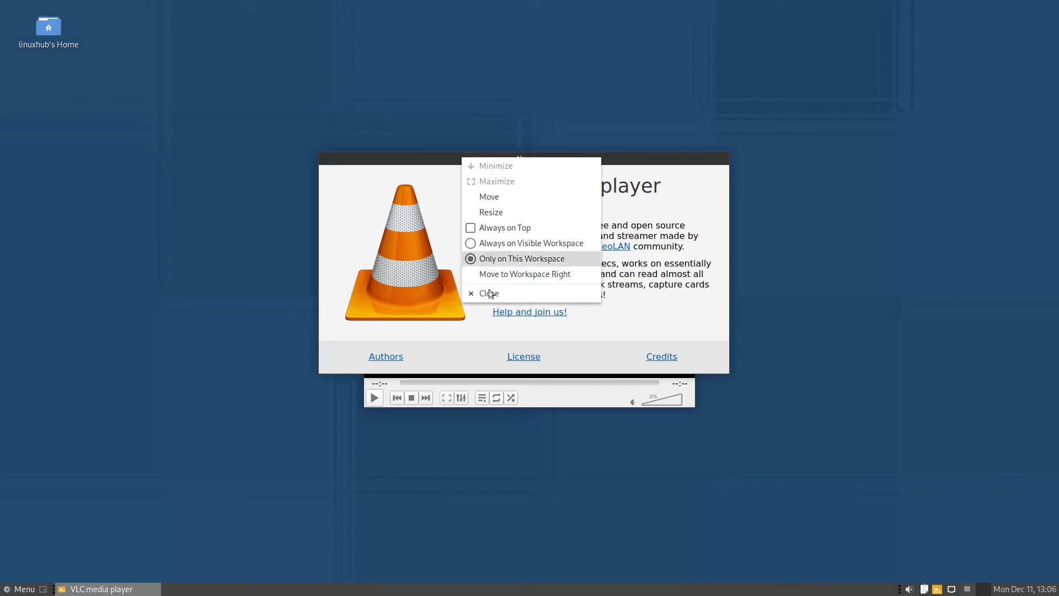
{"action": "left_click", "coordinate": [490, 293]}
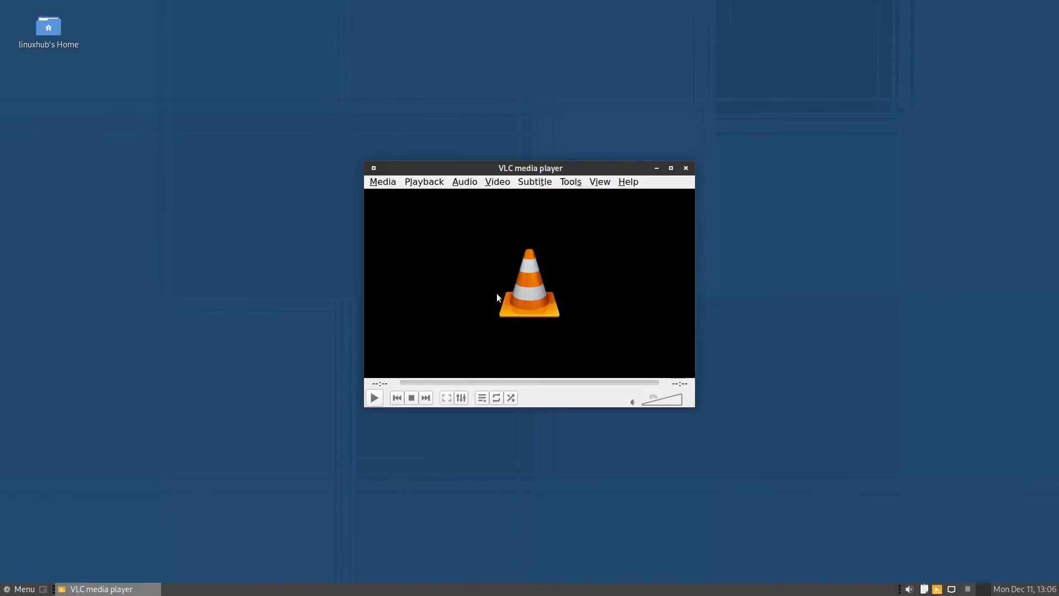
Step: Close VLC, launch MATE Terminal from System Tools and maximize it
{"action": "left_click", "coordinate": [687, 169]}
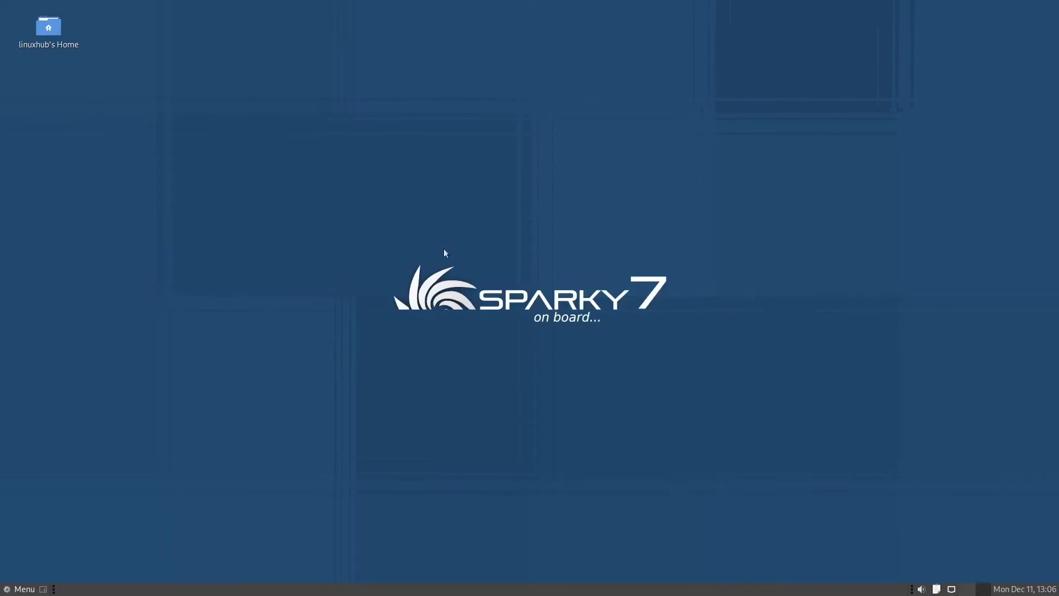
{"action": "left_click", "coordinate": [22, 589]}
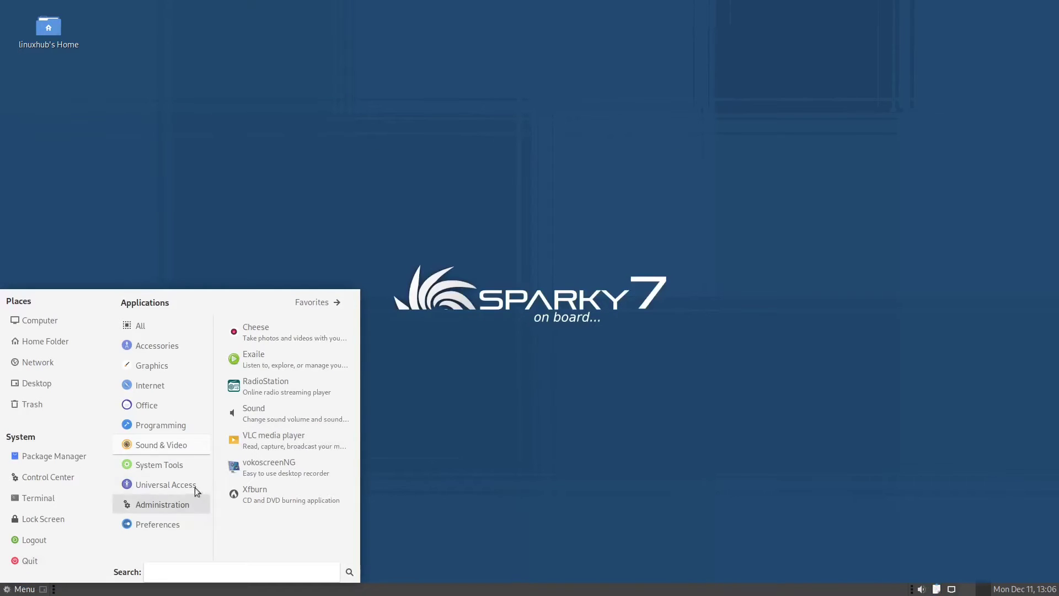
{"action": "mouse_move", "coordinate": [153, 469]}
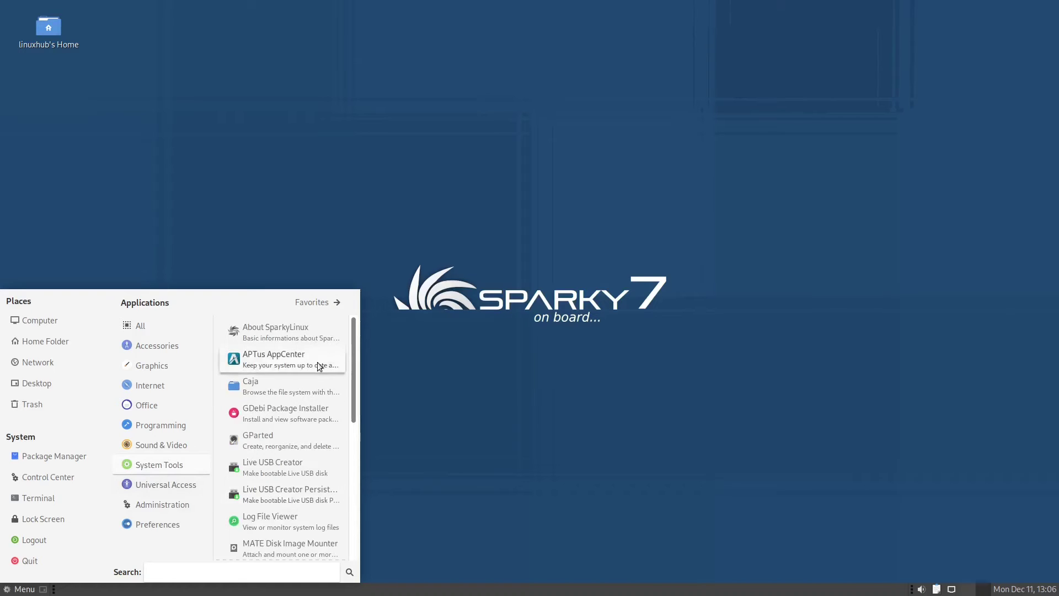
{"action": "scroll", "coordinate": [311, 423], "scroll_direction": "down", "scroll_amount": 5}
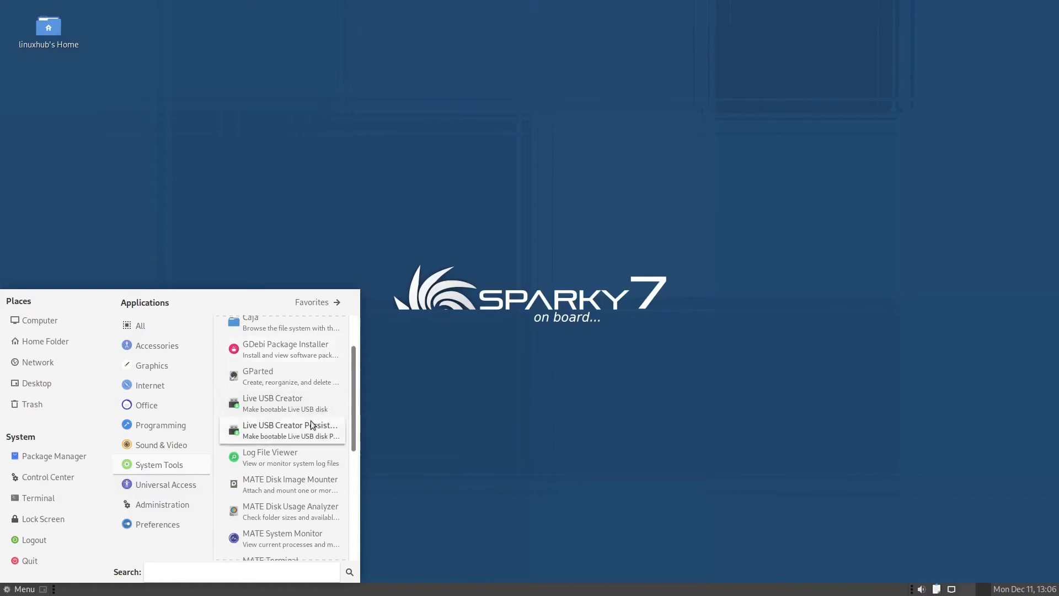
{"action": "scroll", "coordinate": [310, 421], "scroll_direction": "down", "scroll_amount": 3}
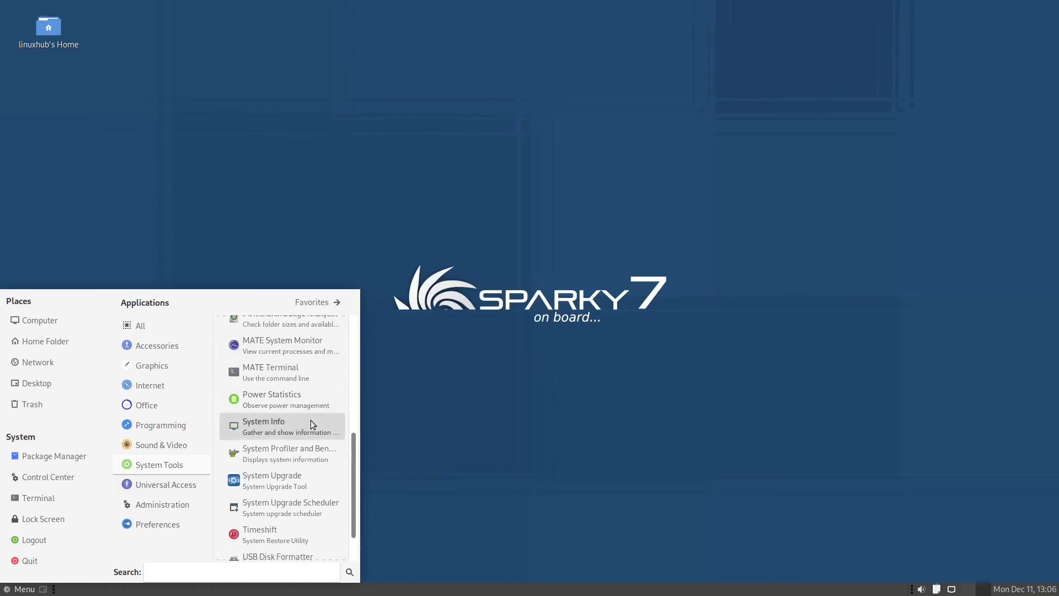
{"action": "left_click", "coordinate": [275, 369]}
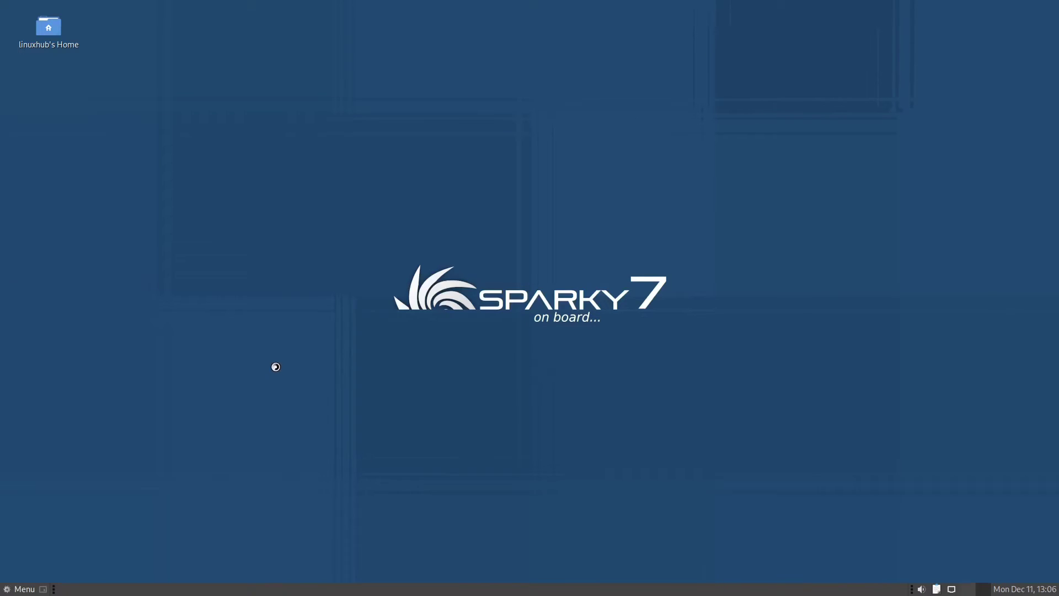
{"action": "double_click", "coordinate": [471, 87]}
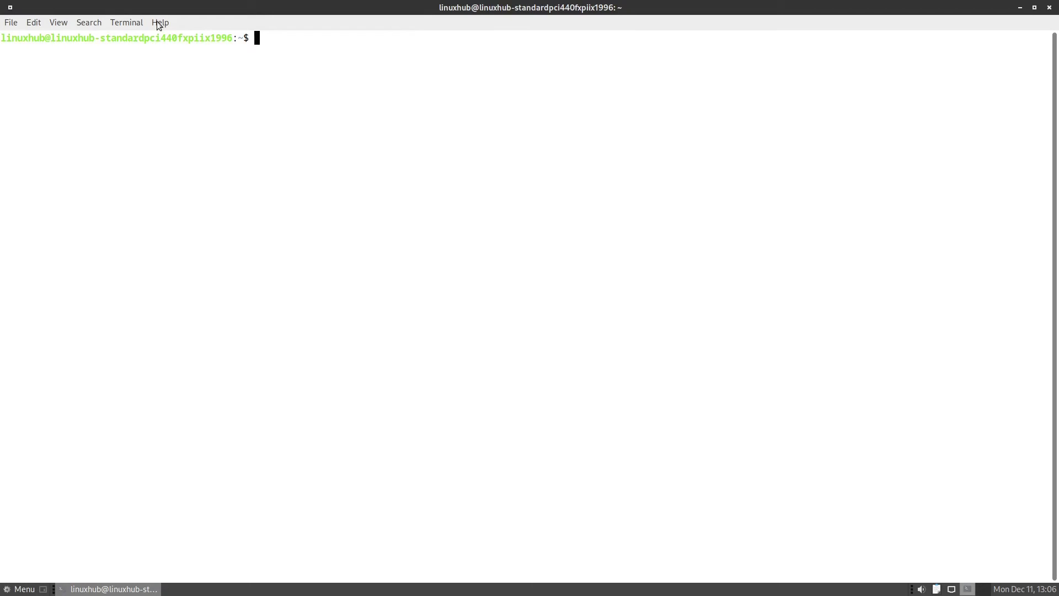
Step: View the About MATE Terminal box (version 1.26.0) and close it
{"action": "left_click", "coordinate": [158, 22]}
{"action": "left_click", "coordinate": [182, 54]}
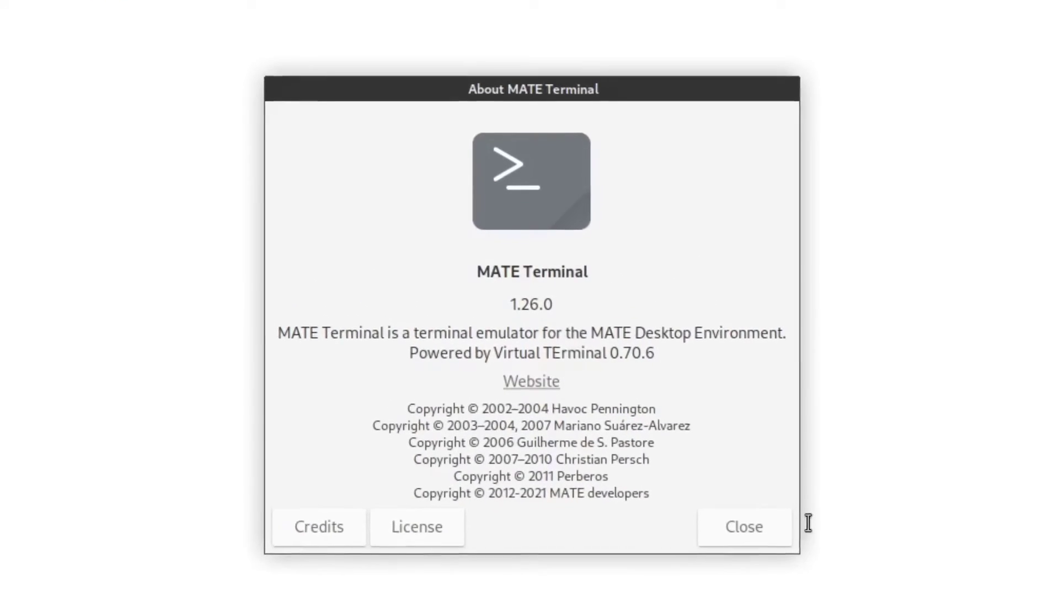
{"action": "left_click", "coordinate": [639, 417]}
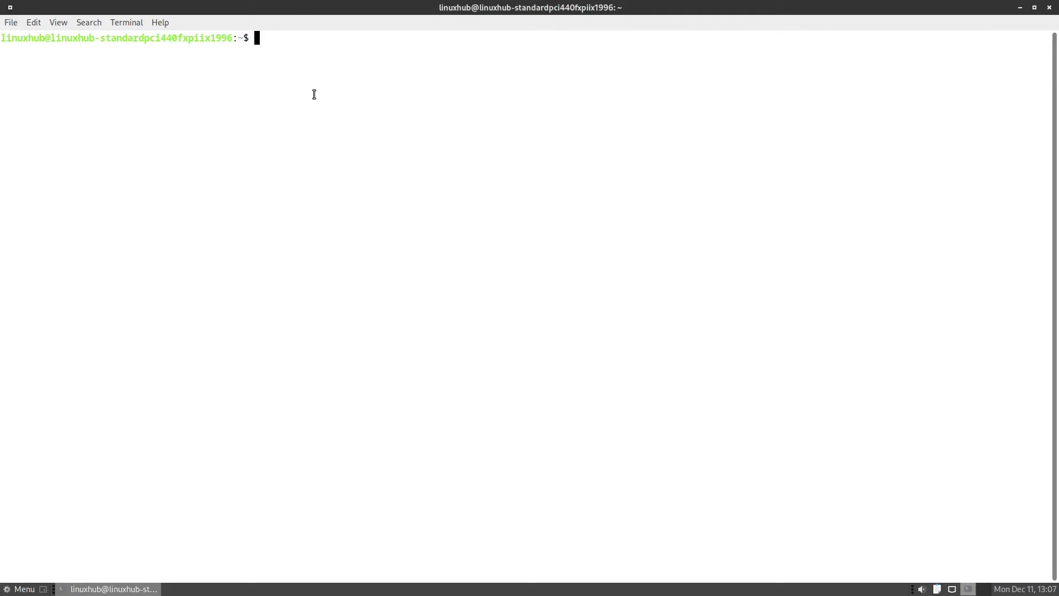
Step: Install htop and neofetch with 'sudo apt install htop neofetch -y', then clear the screen
{"action": "type", "text": "htop"}
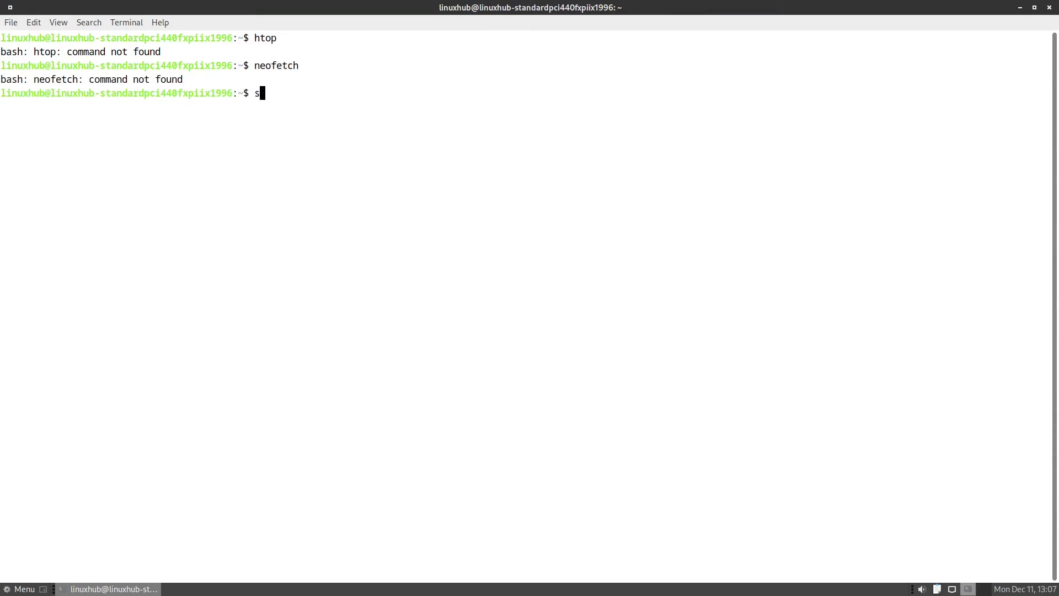
{"action": "type", "text": "pt install htop neofetch -y"}
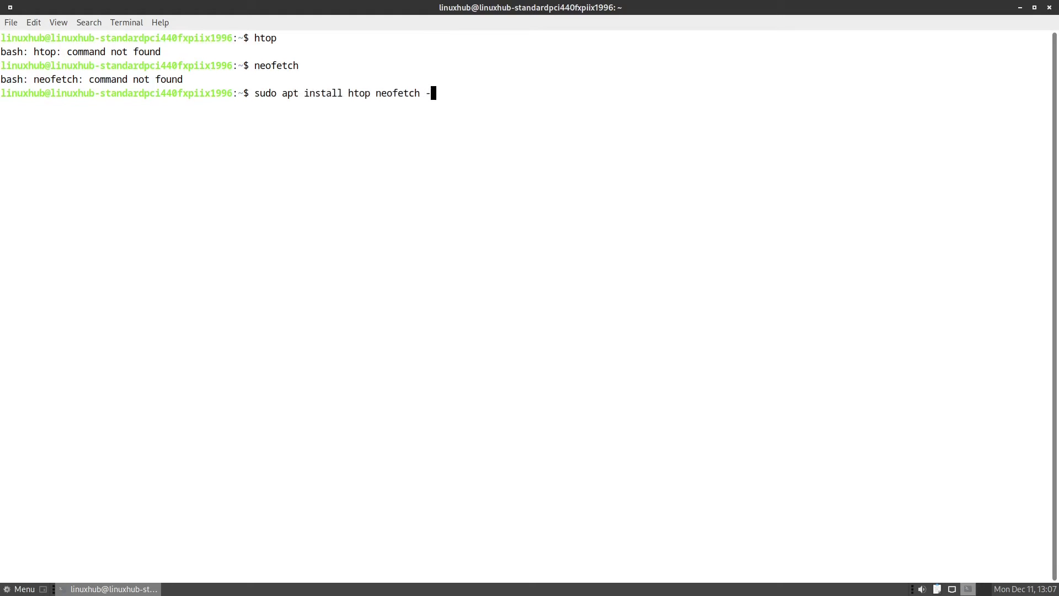
{"action": "key", "text": "Return"}
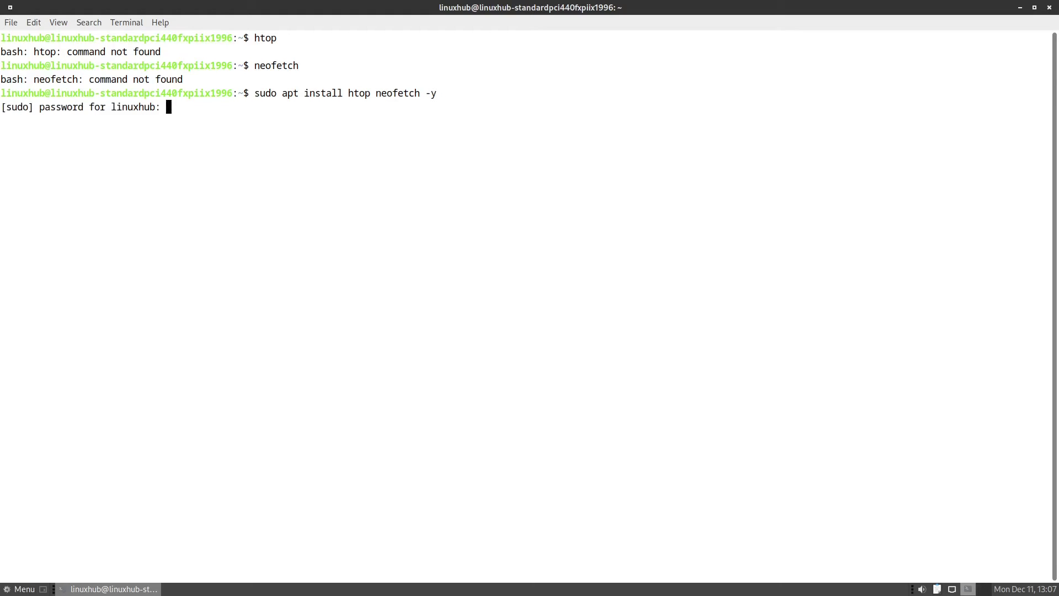
{"action": "key", "text": "Return"}
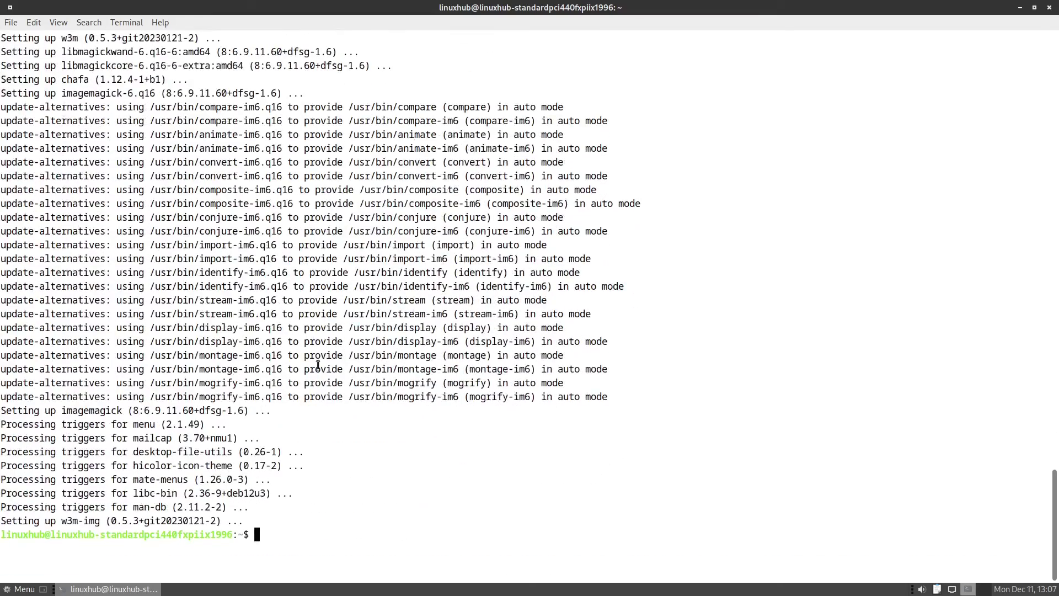
{"action": "type", "text": "clear"}
{"action": "key", "text": "Return"}
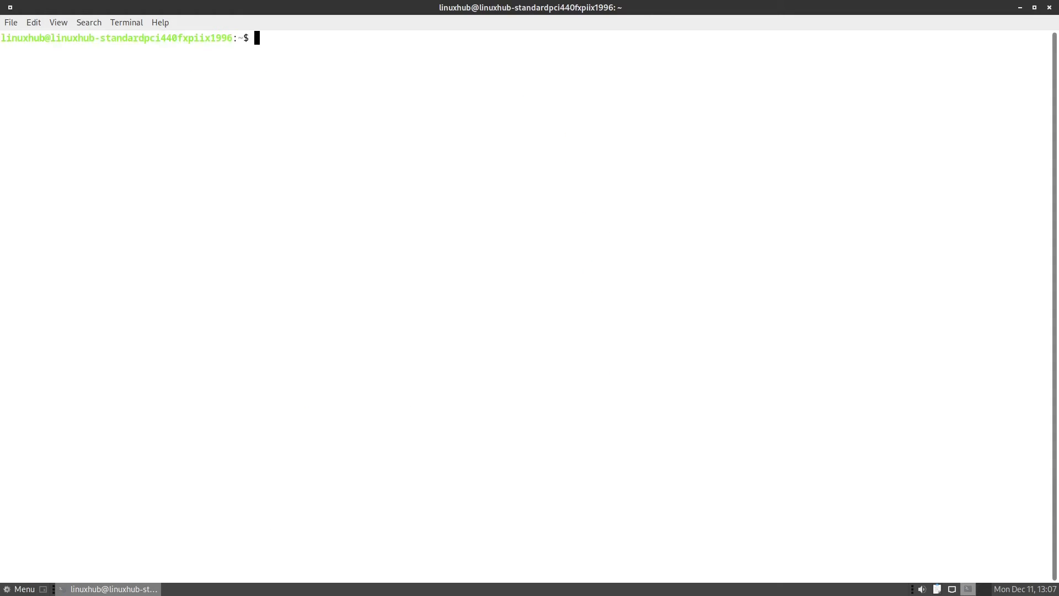
Step: Run htop, quit it, run neofetch, and enlarge the terminal text
{"action": "type", "text": "htop"}
{"action": "key", "text": "Return"}
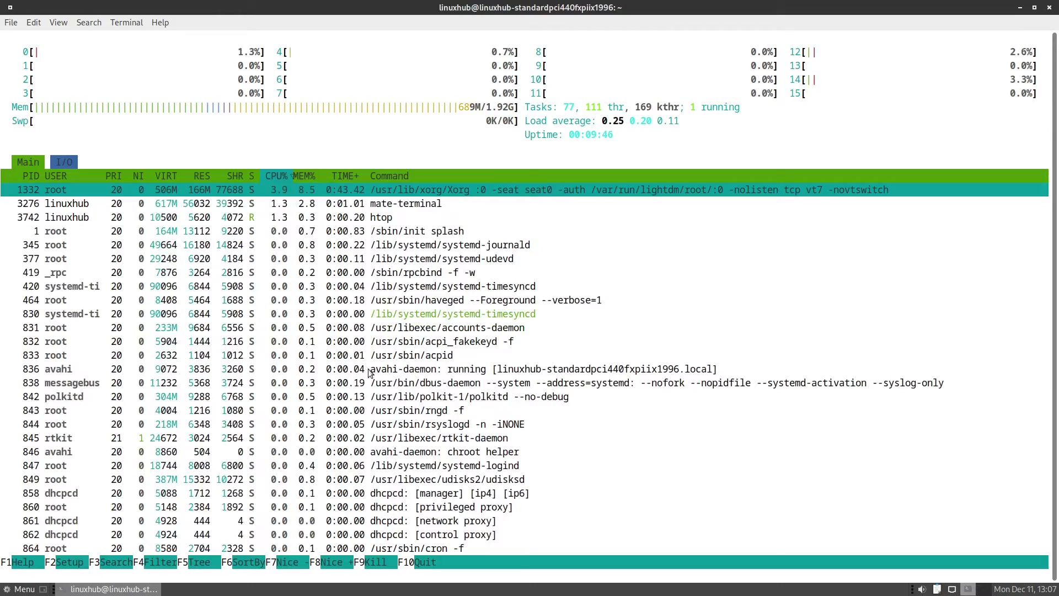
{"action": "key", "text": "q"}
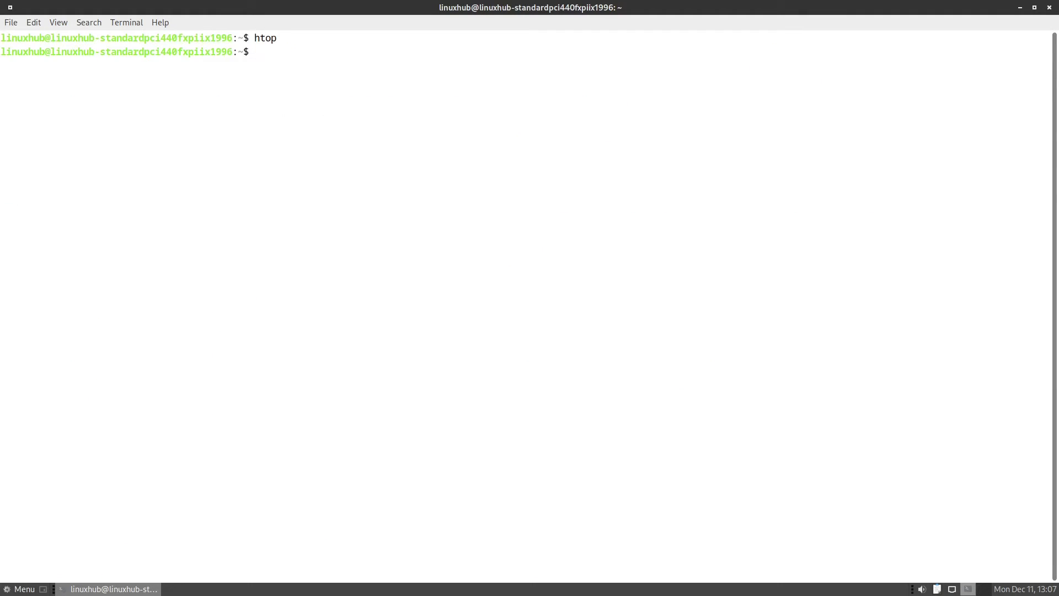
{"action": "type", "text": "neofetch"}
{"action": "key", "text": "Return"}
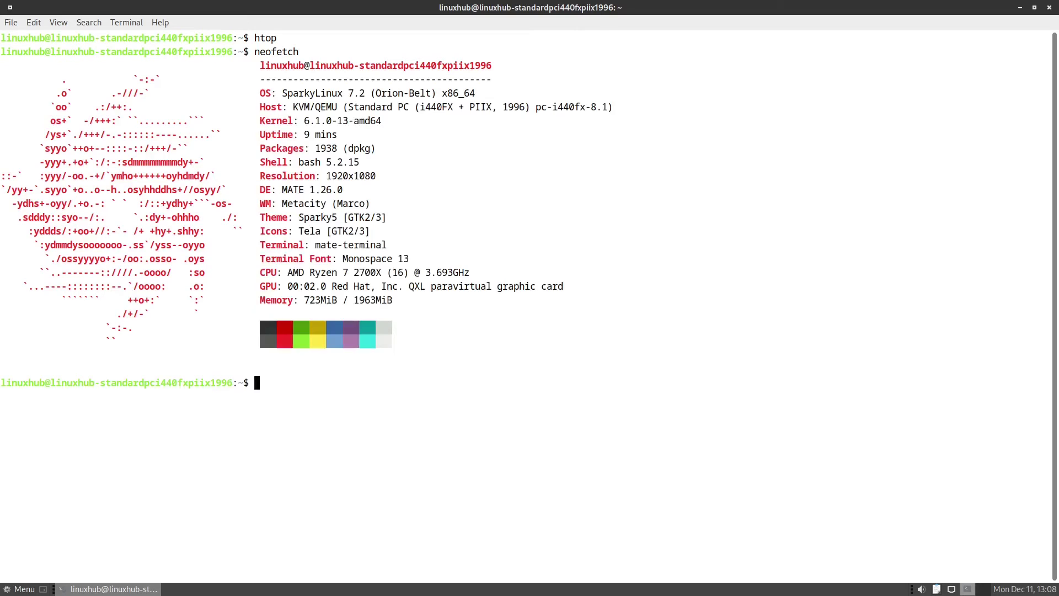
{"action": "key", "text": "ctrl+plus"}
{"action": "key", "text": "ctrl+plus"}
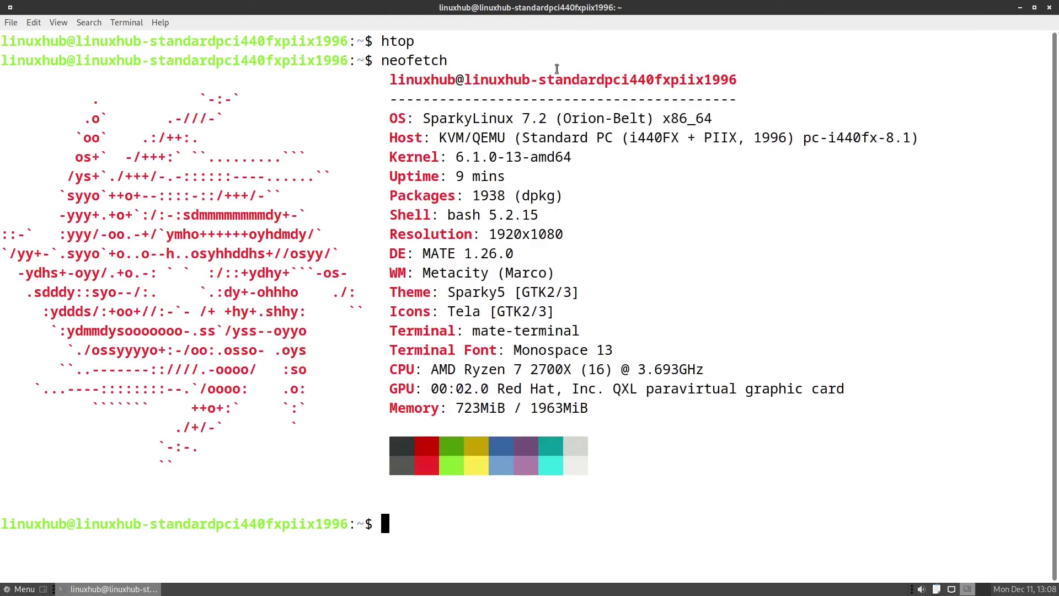
Step: Select the OS, Kernel and DE lines of the neofetch output
{"action": "double_click", "coordinate": [488, 118]}
{"action": "triple_click", "coordinate": [488, 118]}
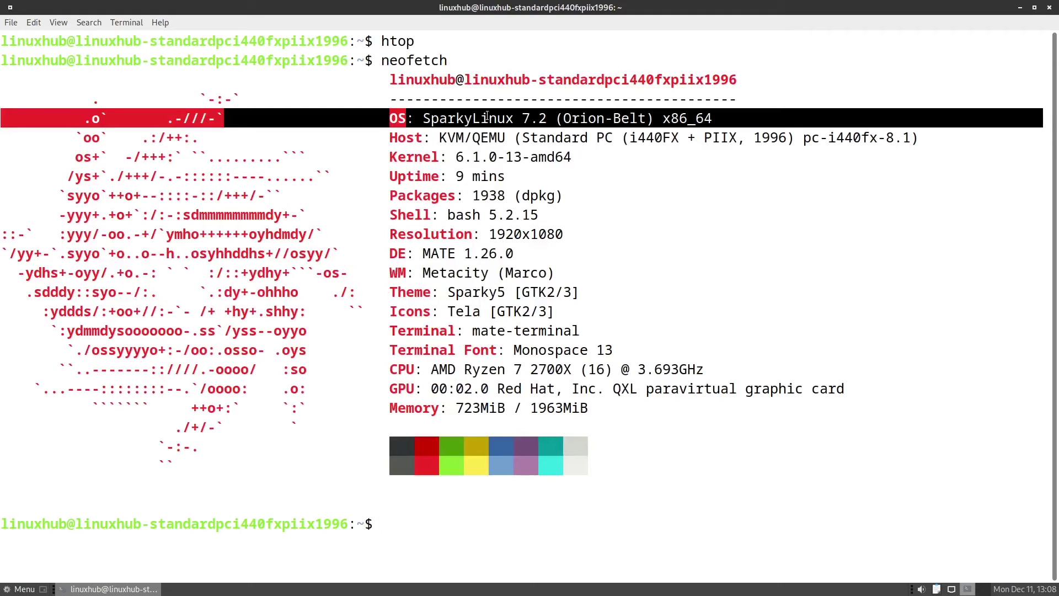
{"action": "triple_click", "coordinate": [476, 157]}
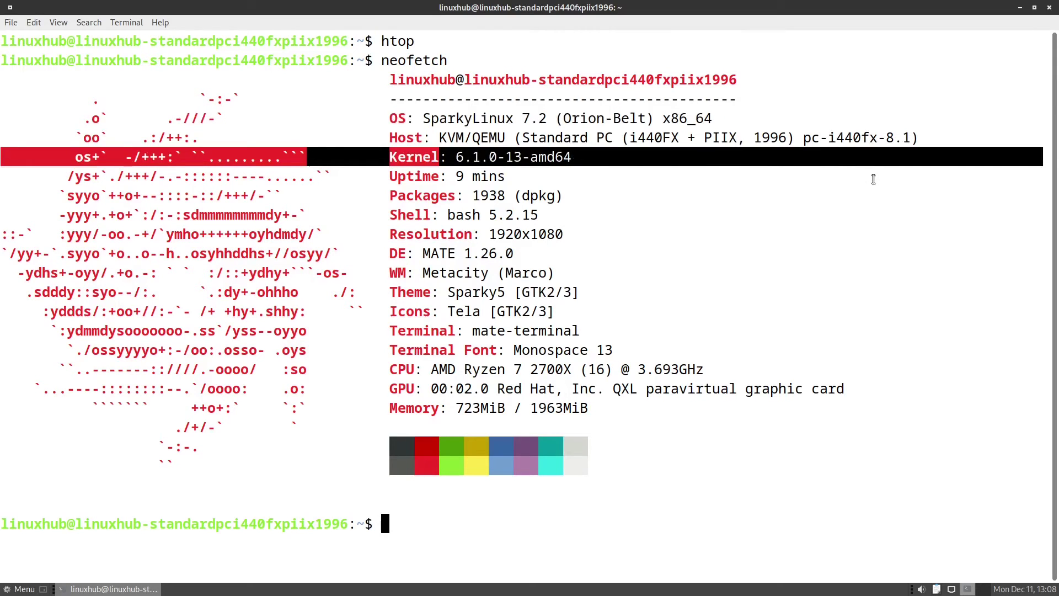
{"action": "triple_click", "coordinate": [435, 252]}
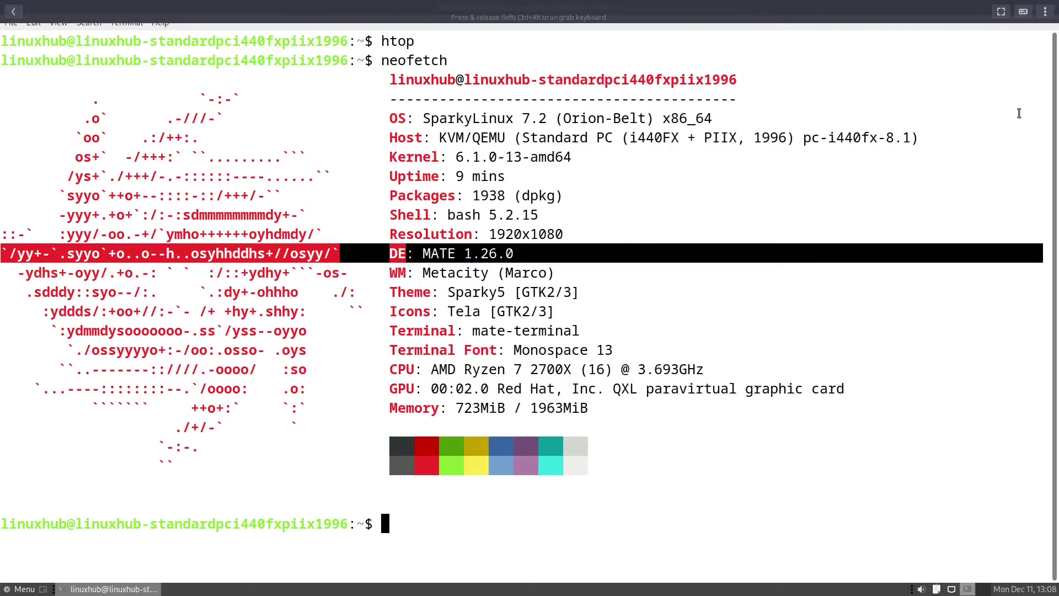
Step: Close the terminal and launch Synaptic Package Manager from the Administration menu
{"action": "left_click", "coordinate": [1048, 8]}
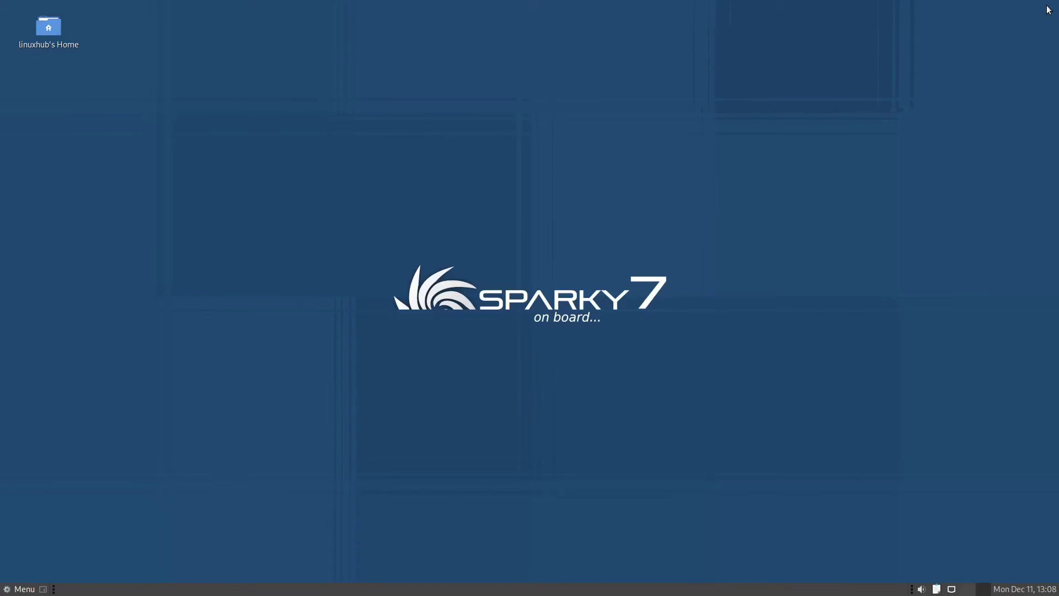
{"action": "left_click", "coordinate": [24, 589]}
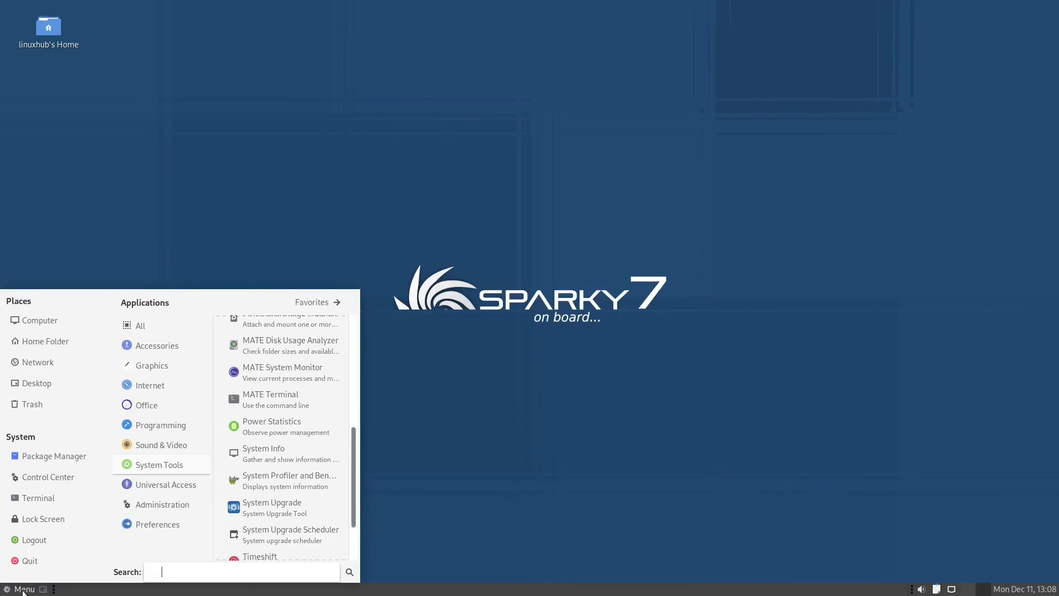
{"action": "mouse_move", "coordinate": [162, 491]}
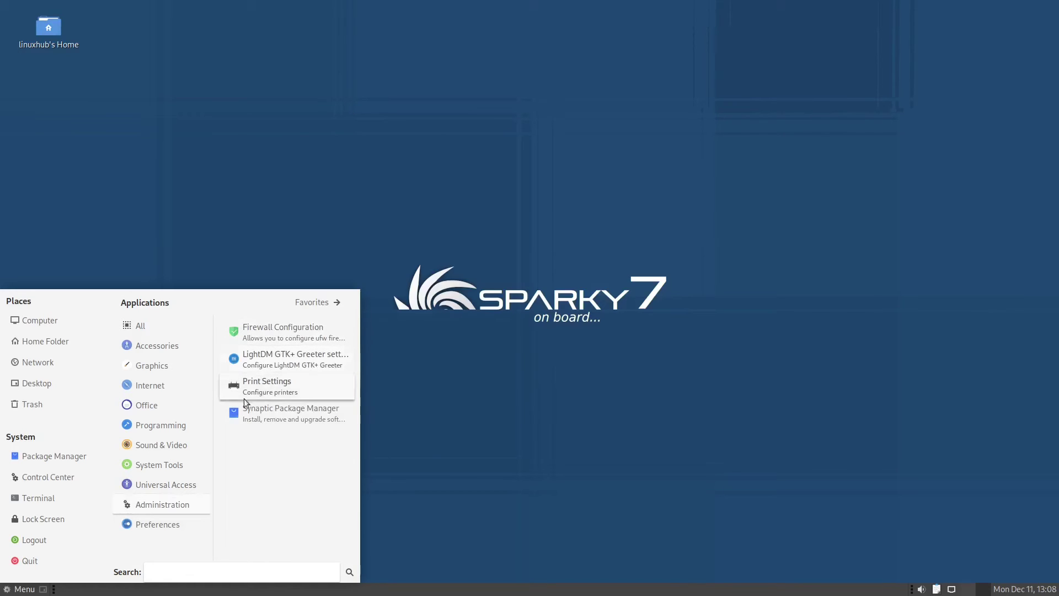
{"action": "left_click", "coordinate": [276, 414]}
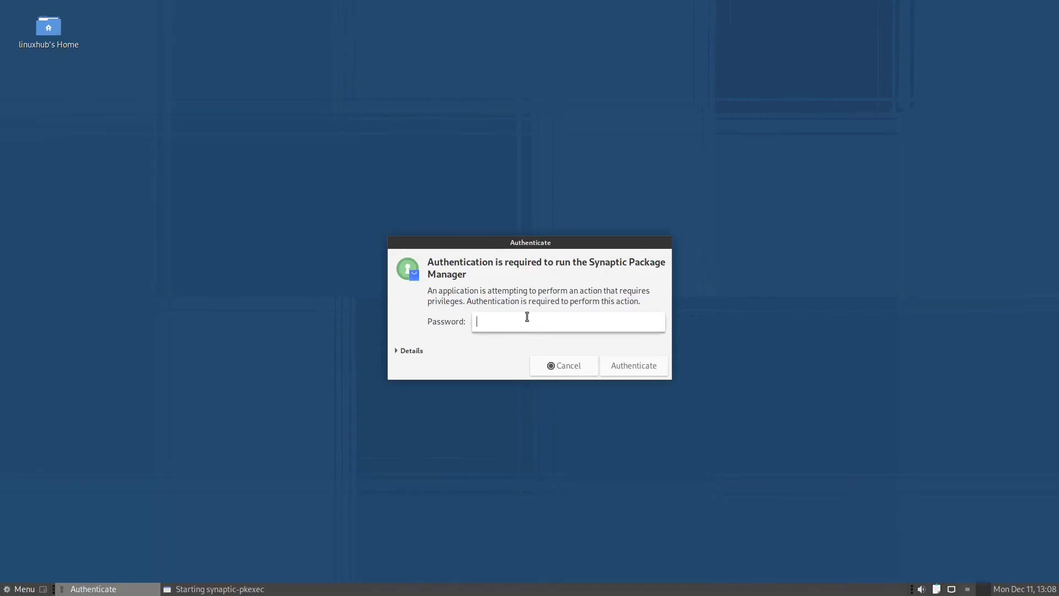
Step: Authenticate with the account password and search Synaptic for gimp
{"action": "type", "text": "***"}
{"action": "key", "text": "Return"}
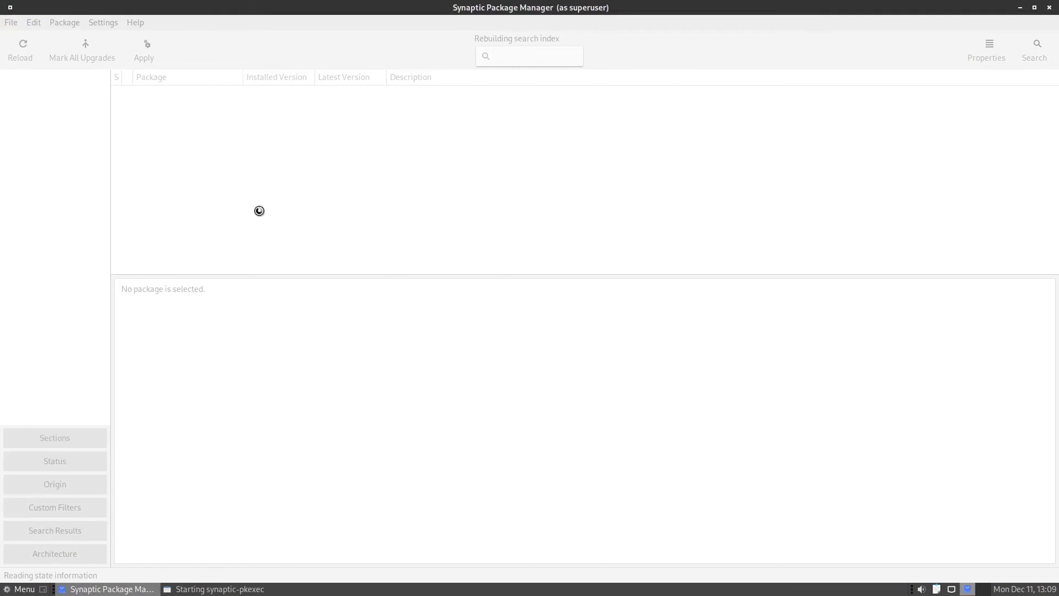
{"action": "left_click", "coordinate": [1036, 44]}
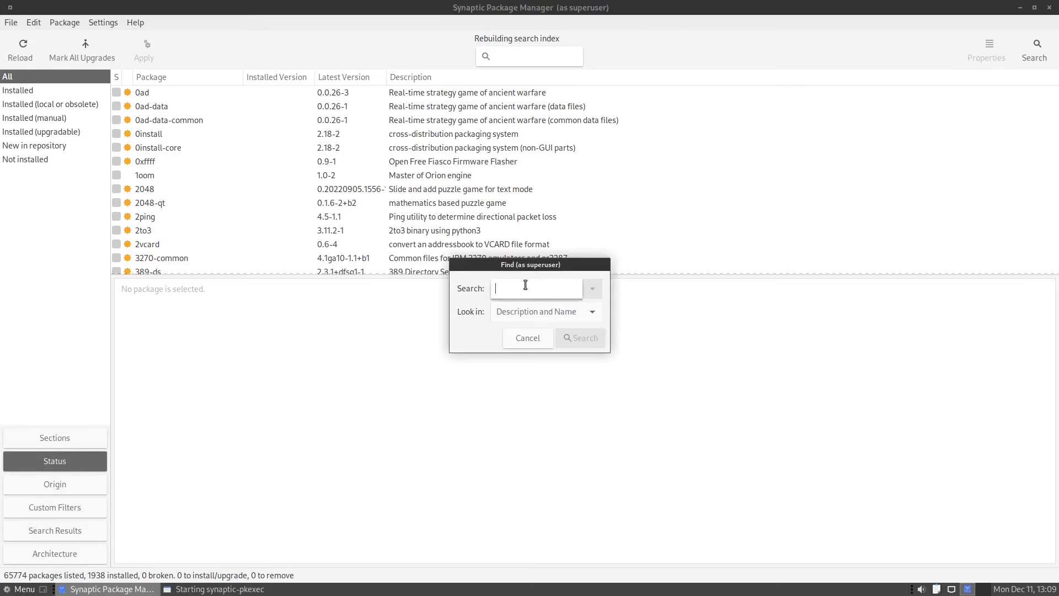
{"action": "type", "text": "gimp"}
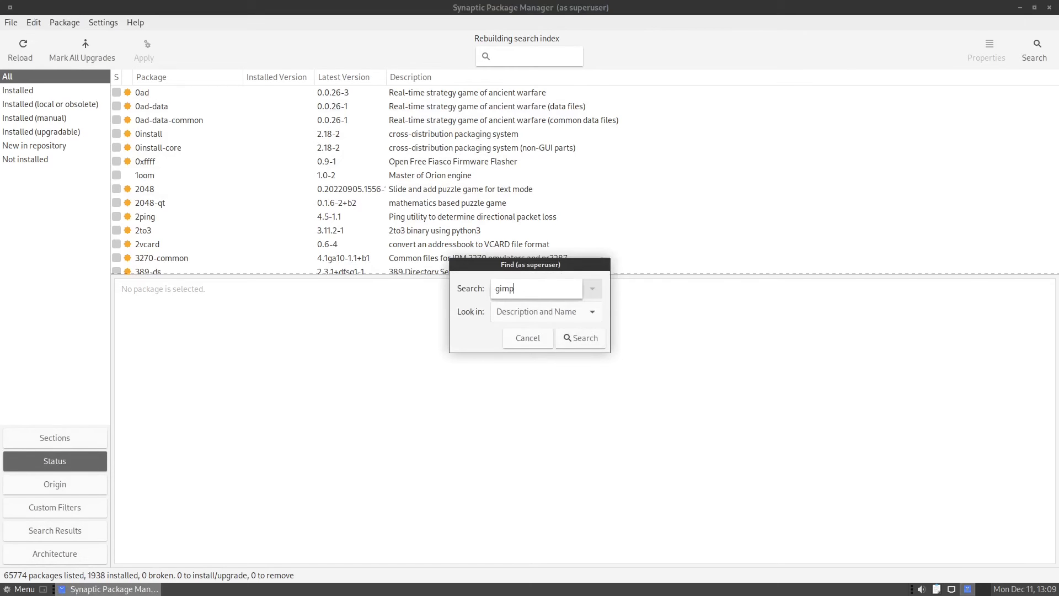
{"action": "key", "text": "Return"}
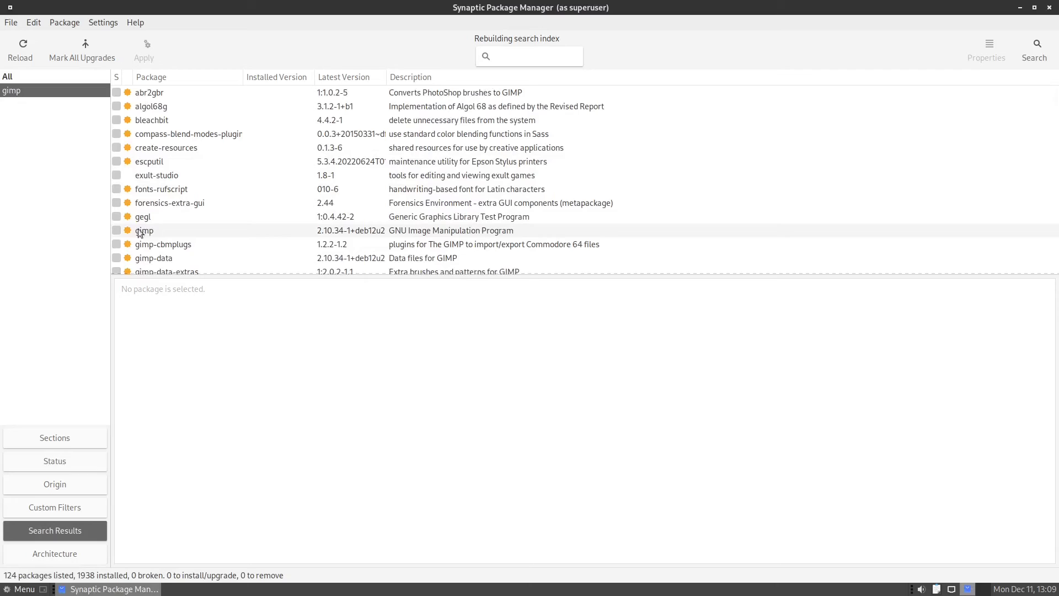
Step: Mark gimp for installation and accept its additional required packages
{"action": "left_click", "coordinate": [119, 231]}
{"action": "left_click", "coordinate": [158, 257]}
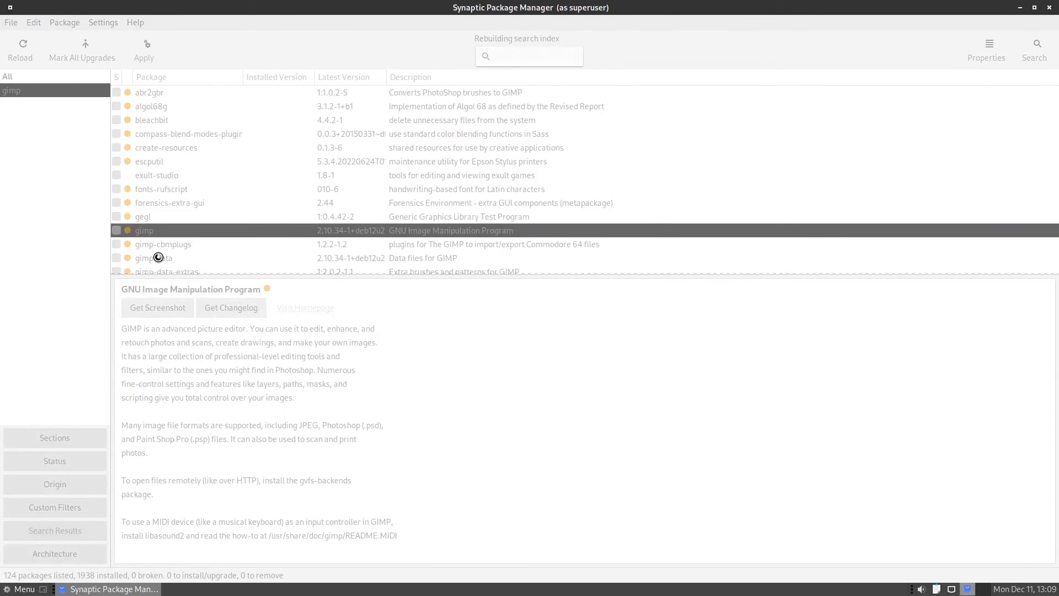
{"action": "left_click", "coordinate": [627, 398]}
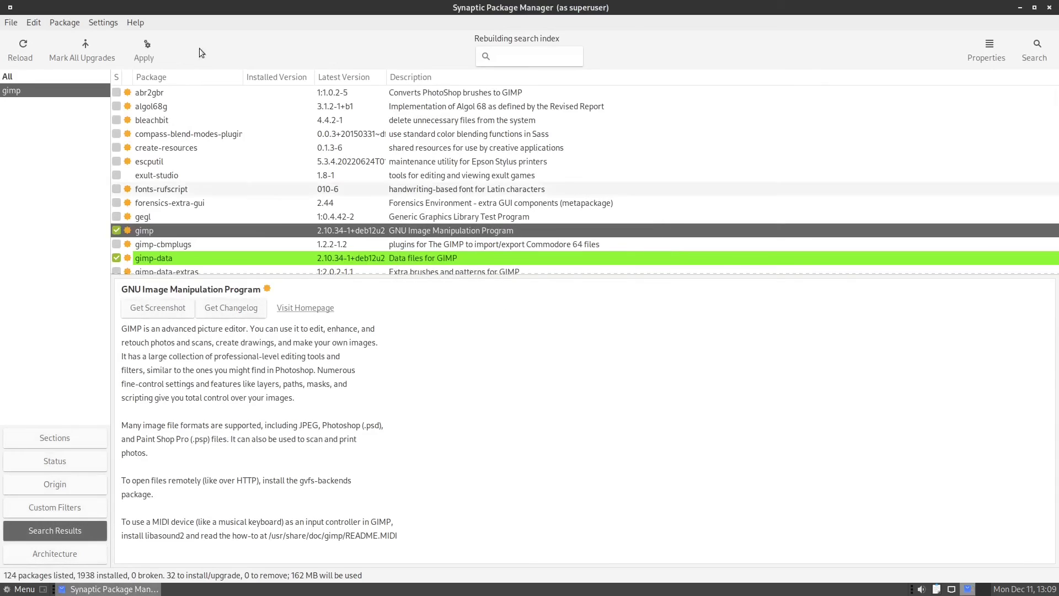
Step: Apply the changes to install GIMP 2.10.34 with auto-close, then close Synaptic from the taskbar
{"action": "left_click", "coordinate": [158, 47]}
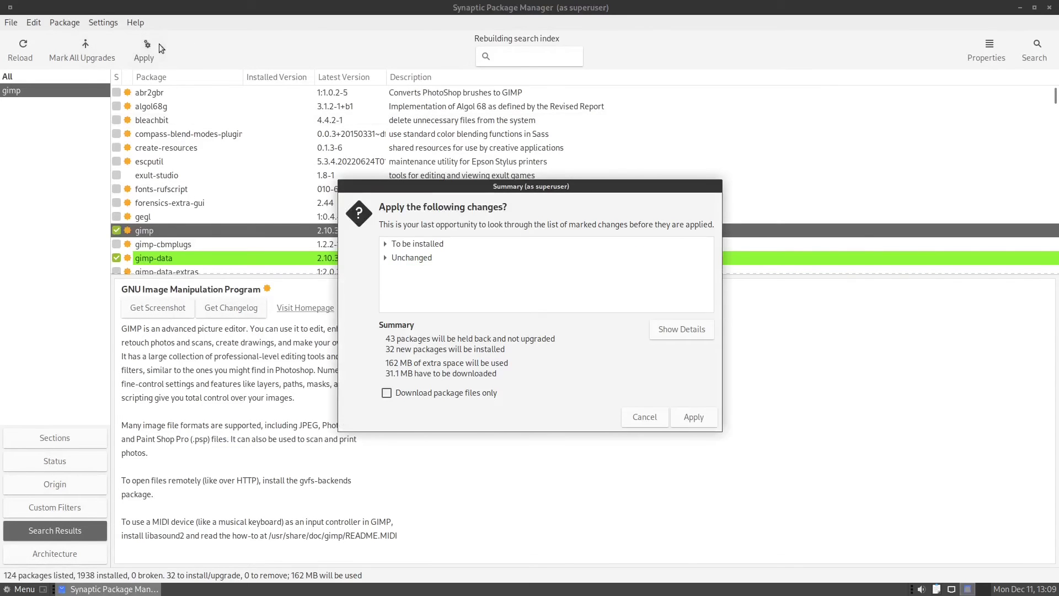
{"action": "left_click", "coordinate": [696, 416]}
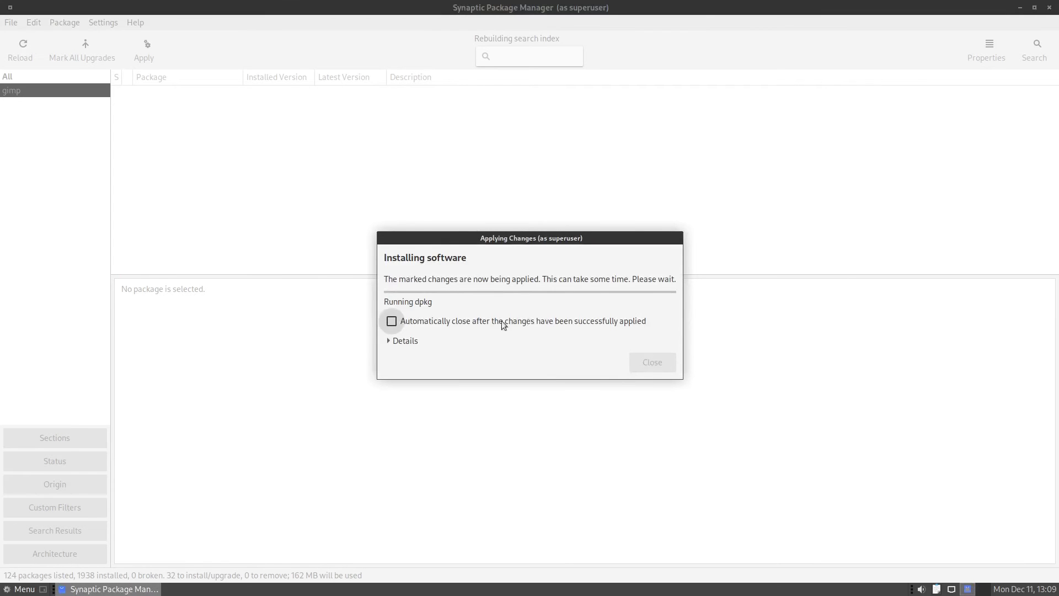
{"action": "left_click", "coordinate": [503, 323]}
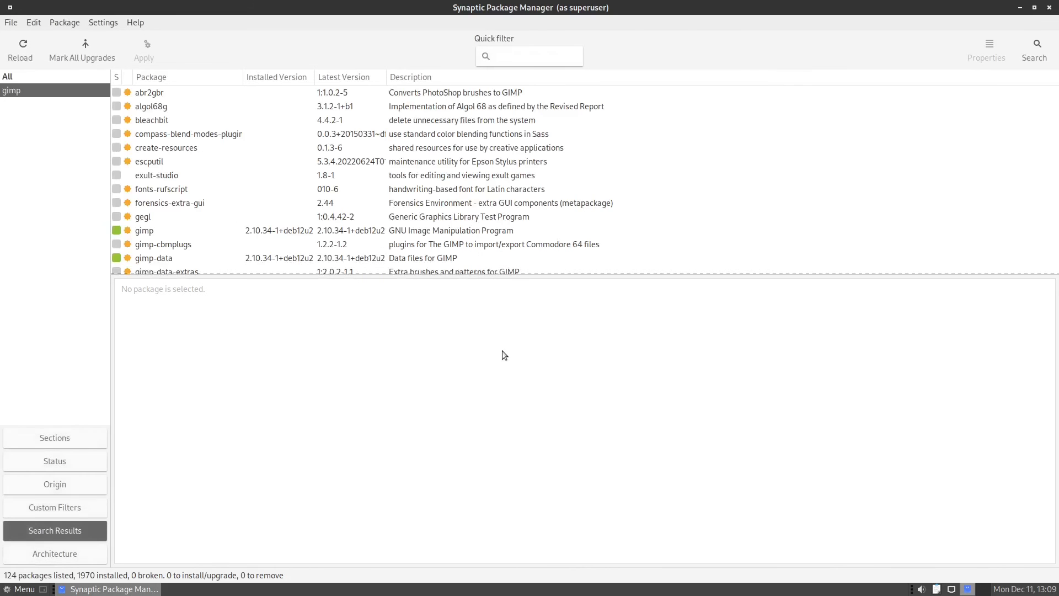
{"action": "right_click", "coordinate": [125, 588]}
{"action": "left_click", "coordinate": [104, 572]}
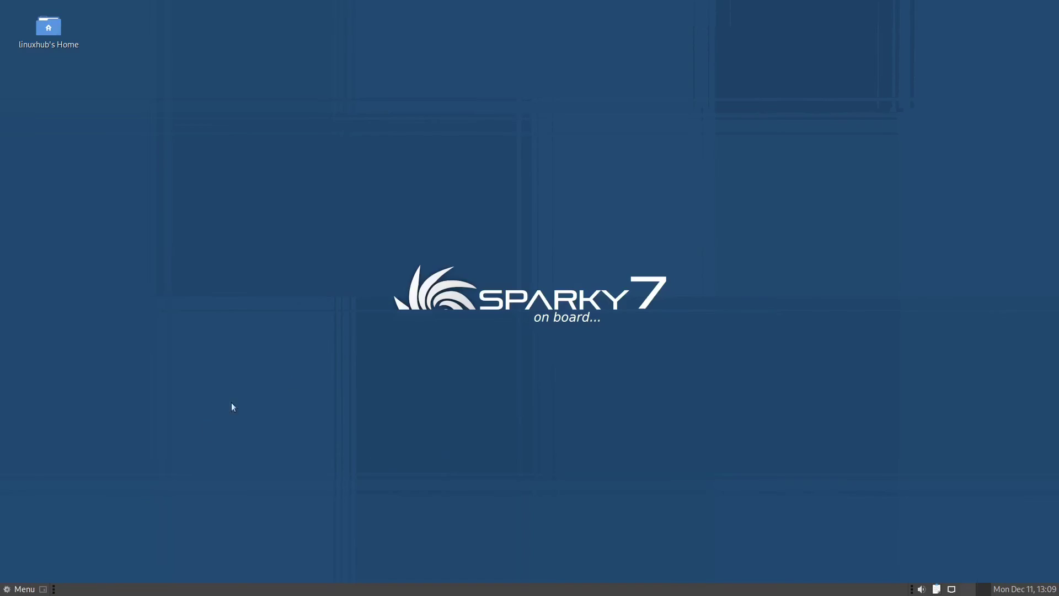
{"action": "left_click", "coordinate": [10, 591]}
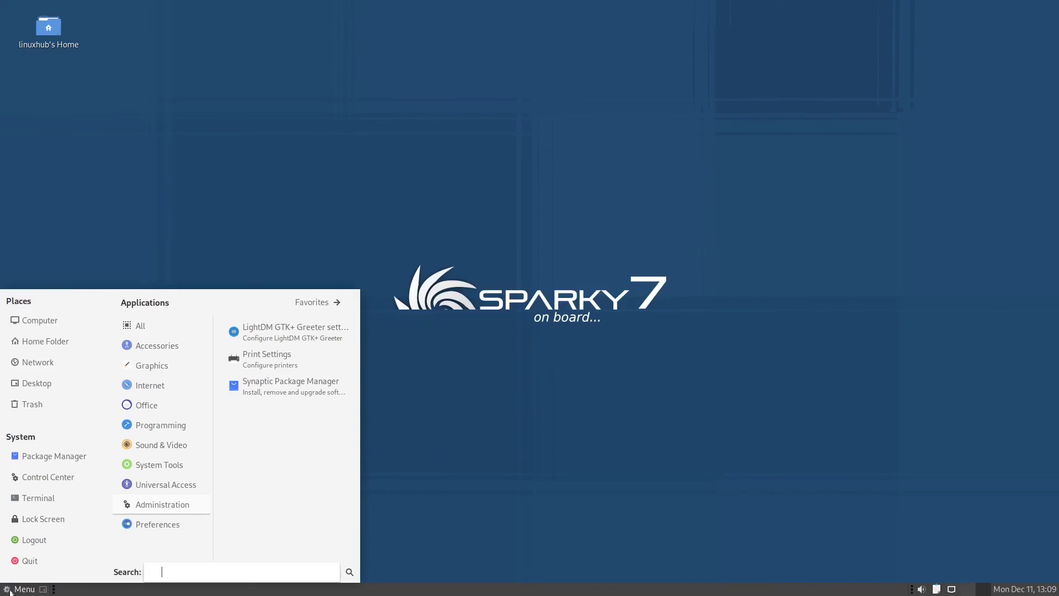
{"action": "left_click", "coordinate": [152, 365]}
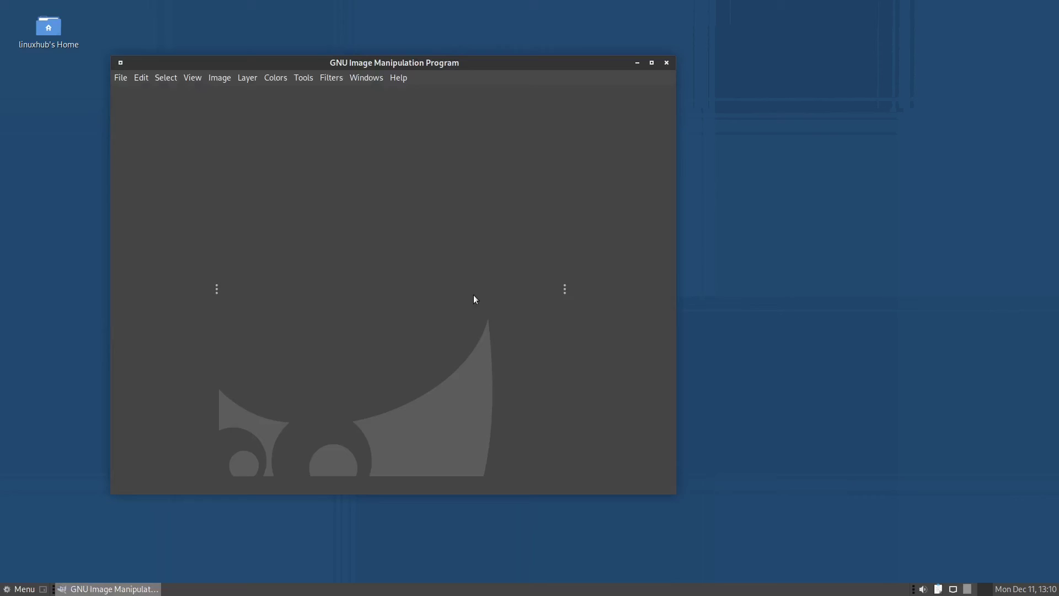
{"action": "double_click", "coordinate": [522, 59]}
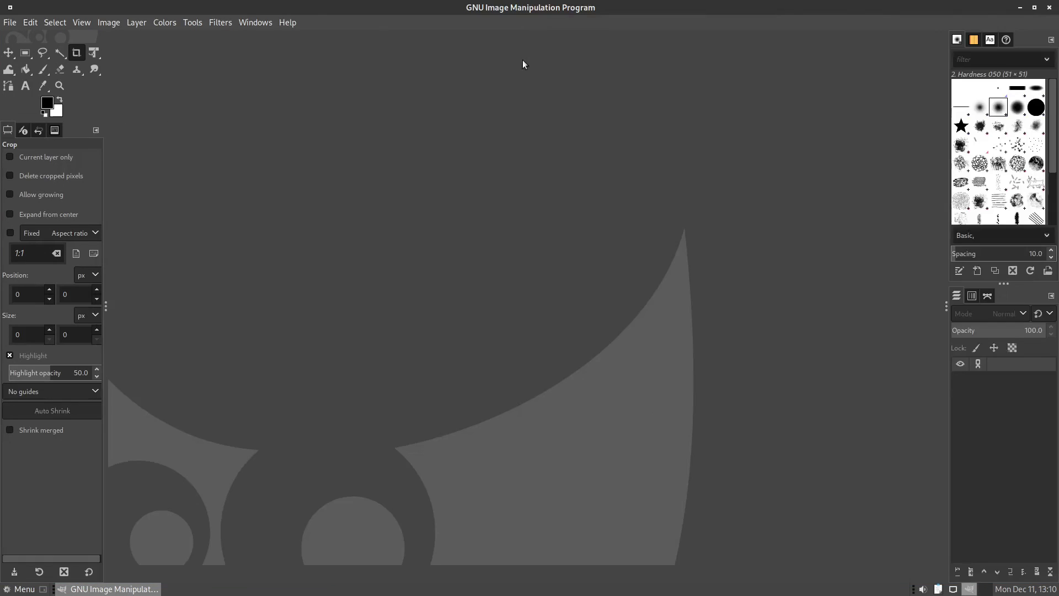
{"action": "left_click", "coordinate": [286, 22]}
{"action": "left_click", "coordinate": [318, 85]}
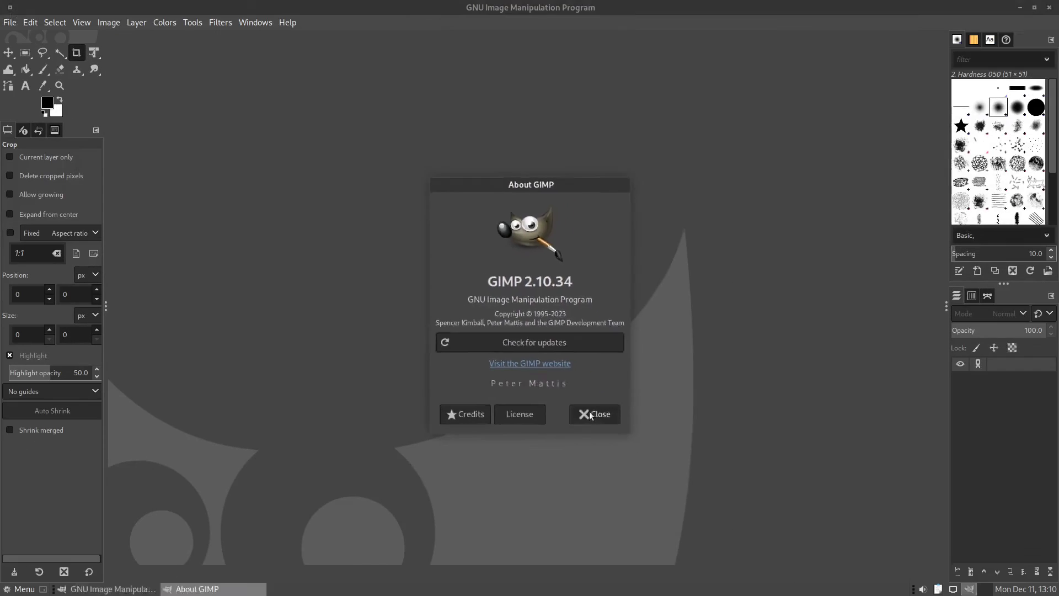
{"action": "left_click", "coordinate": [590, 414]}
{"action": "left_click", "coordinate": [1049, 7]}
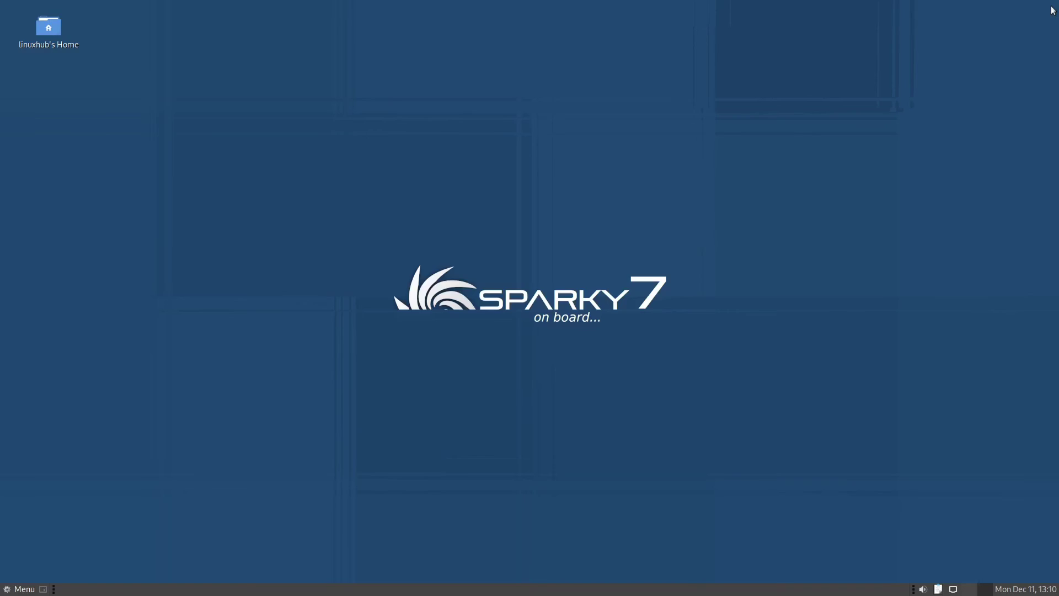
Step: Open Appearance Preferences and reposition the Control Center and Appearance windows
{"action": "left_click", "coordinate": [20, 590]}
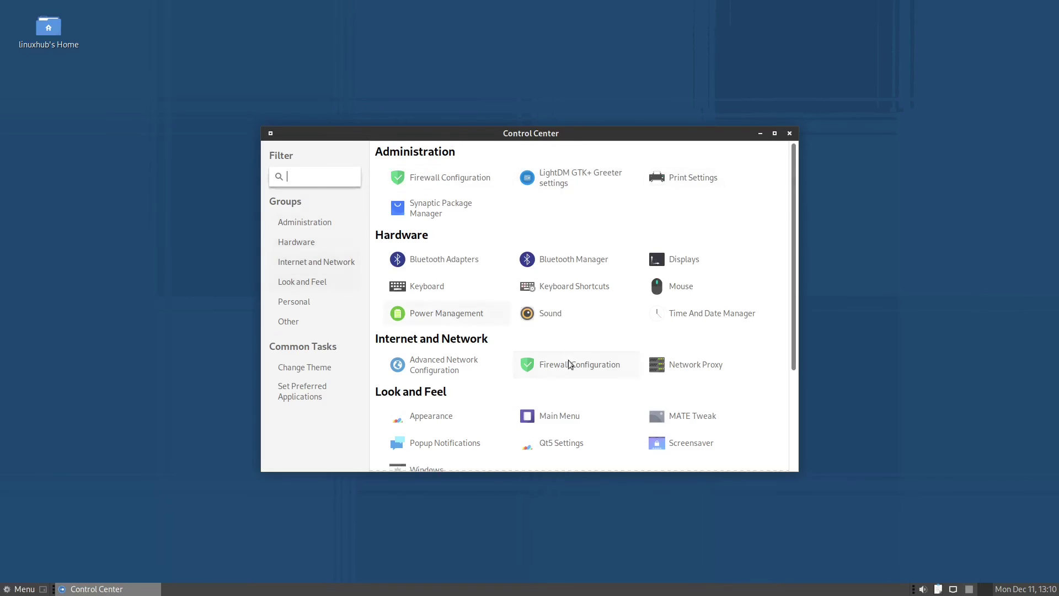
{"action": "left_click", "coordinate": [296, 369]}
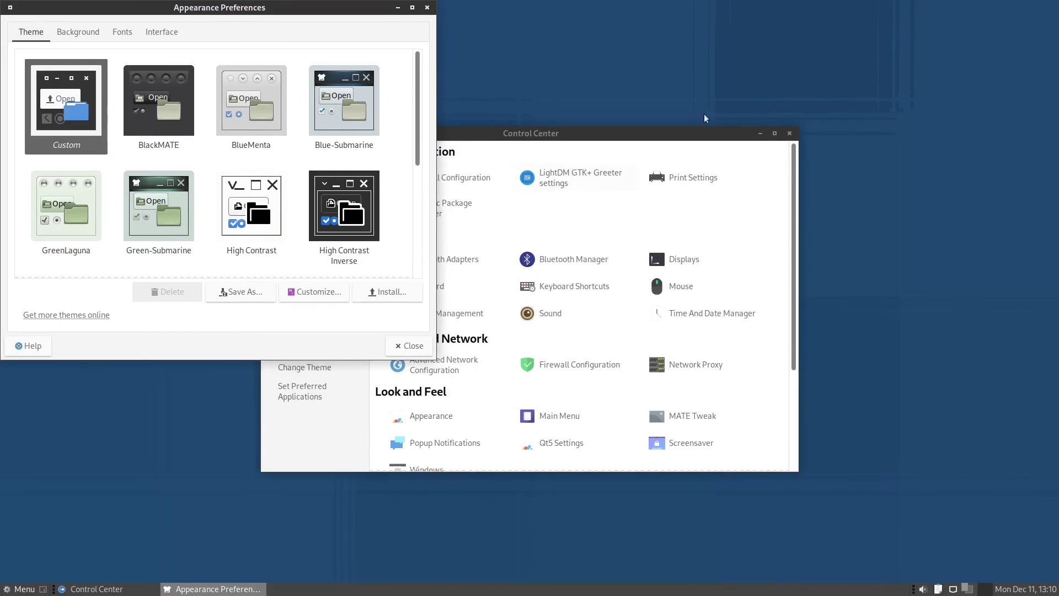
{"action": "left_click_drag", "start_coordinate": [631, 143], "coordinate": [861, 60]}
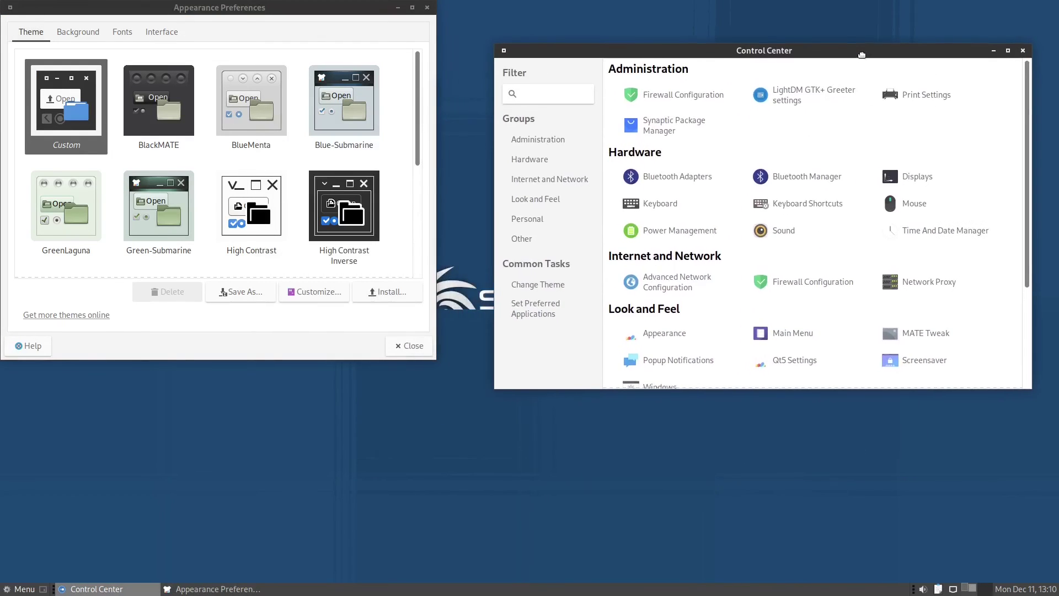
{"action": "left_click_drag", "start_coordinate": [318, 11], "coordinate": [344, 63]}
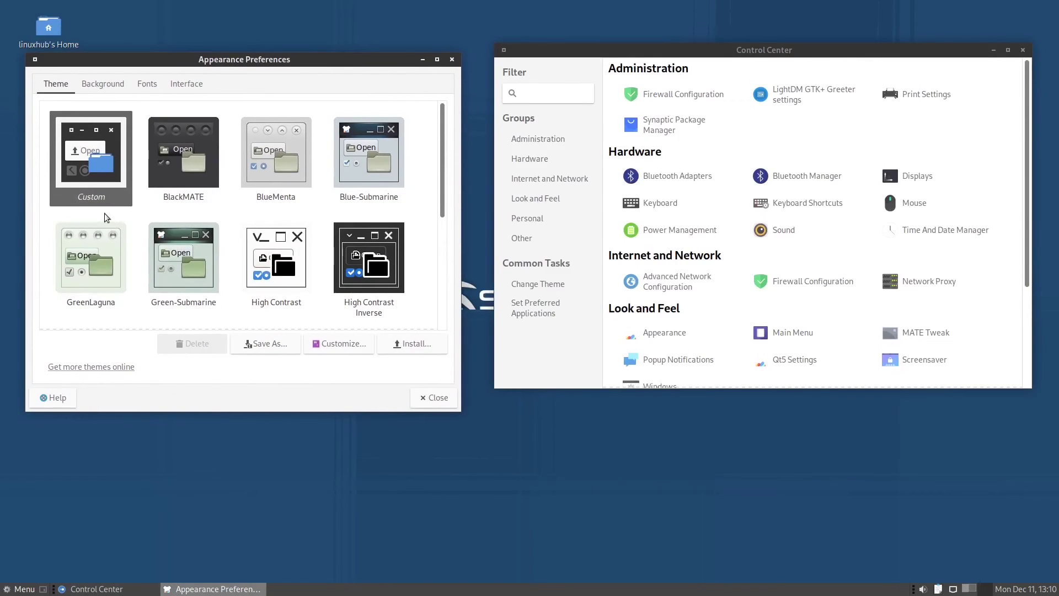
Step: Try the BlackMATE, BlueMenta, GreenLaguna and Green-Submarine themes, ending on High Contrast
{"action": "left_click", "coordinate": [183, 144]}
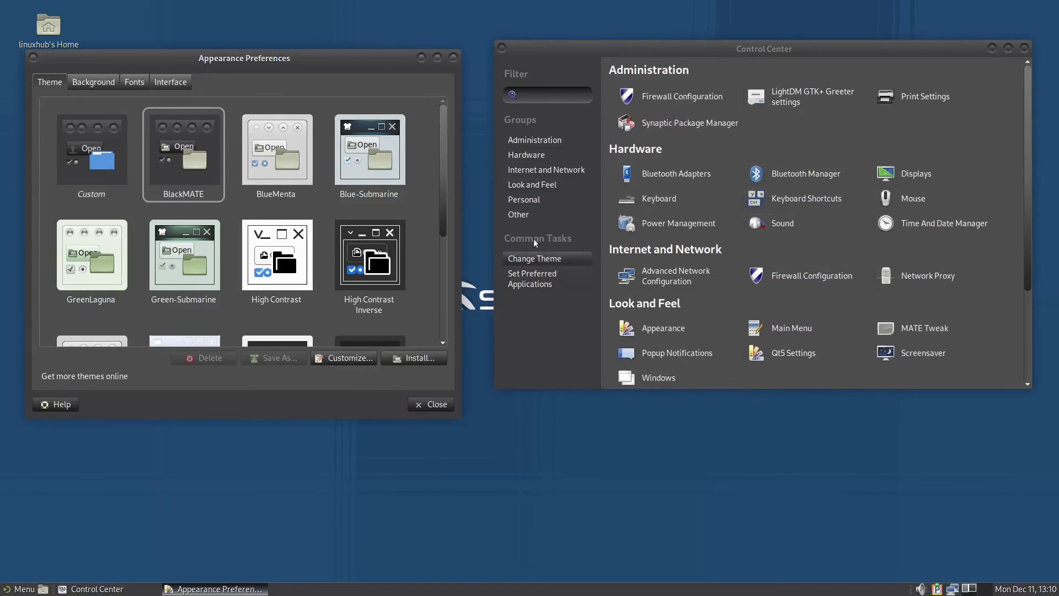
{"action": "left_click", "coordinate": [268, 142]}
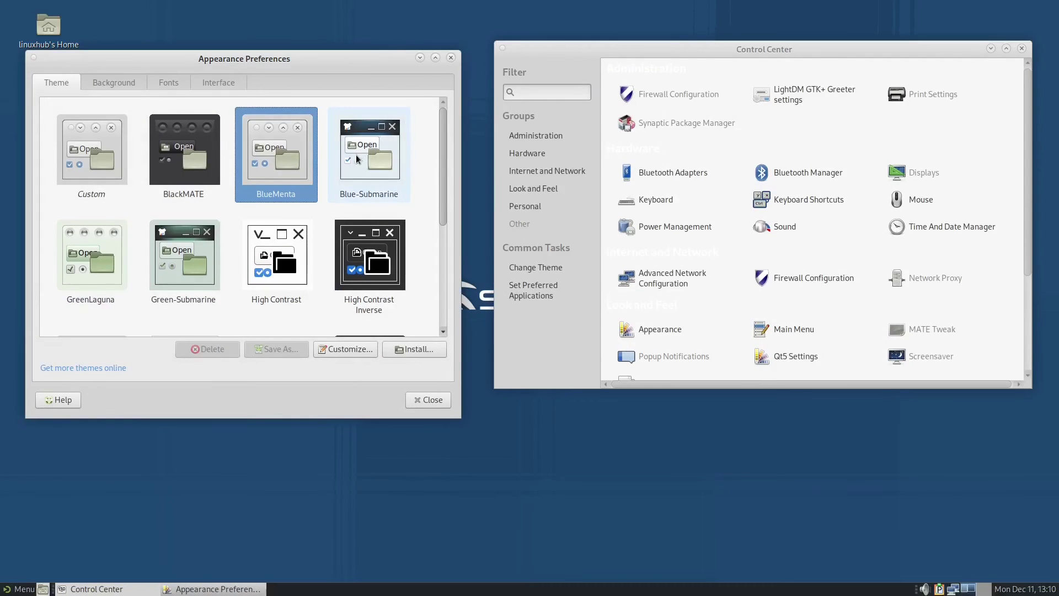
{"action": "left_click", "coordinate": [81, 263]}
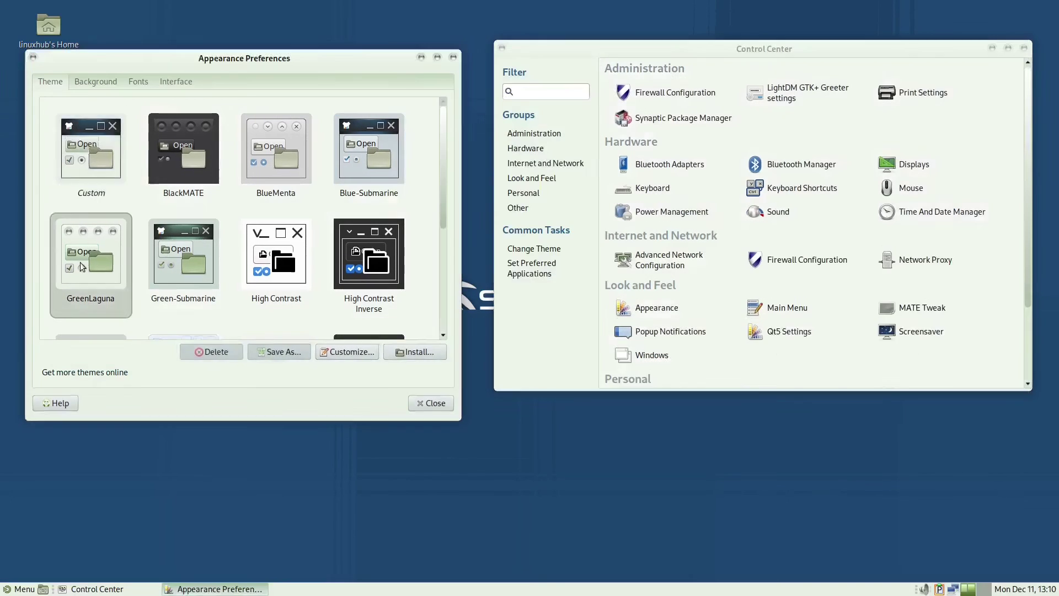
{"action": "left_click", "coordinate": [163, 245]}
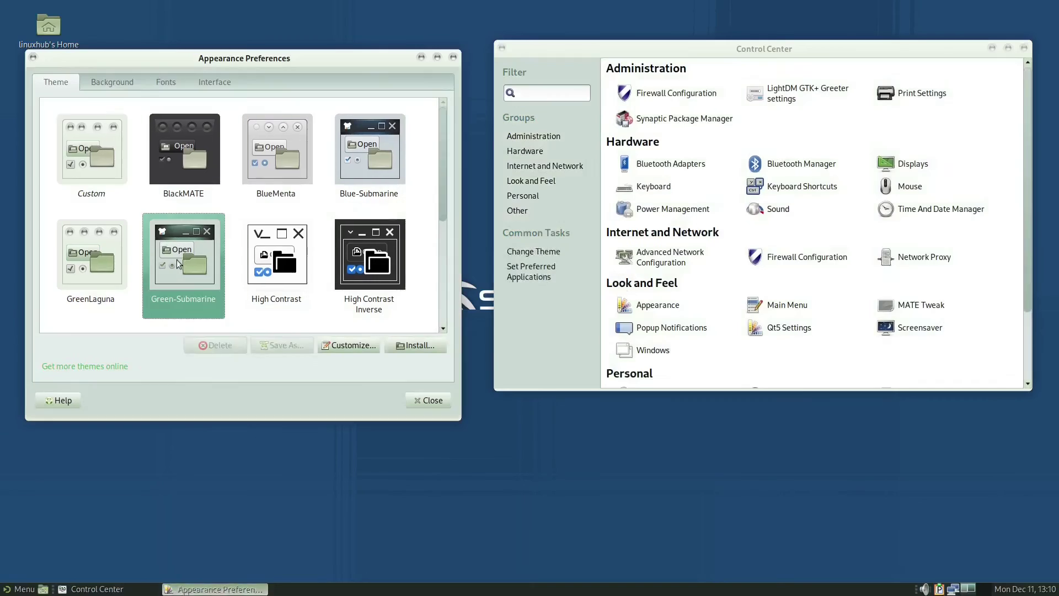
{"action": "left_click", "coordinate": [270, 253]}
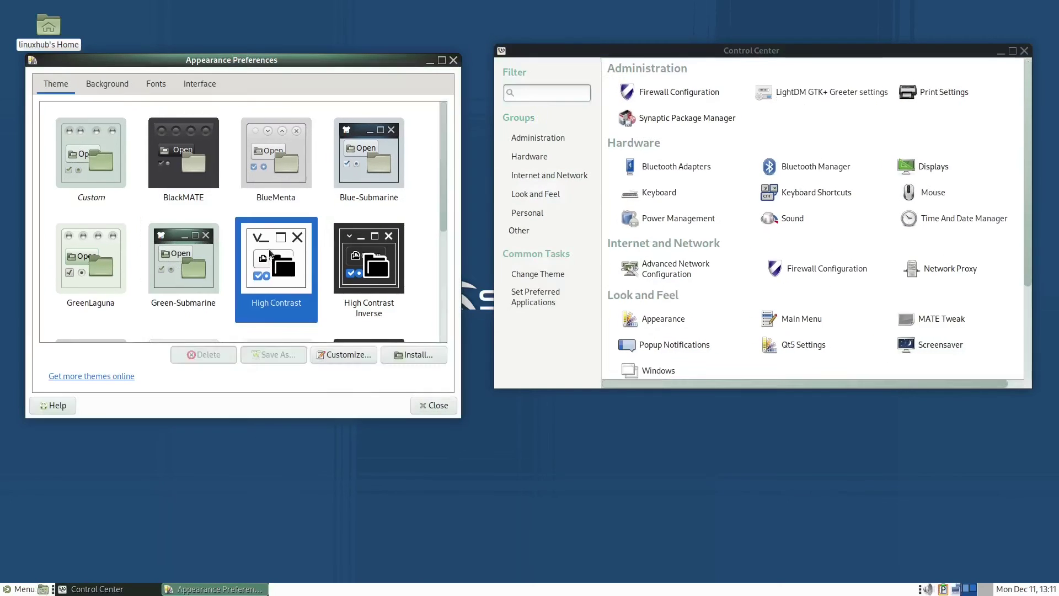
Step: Try the High Contrast Inverse theme, then apply the Sparky7-Dark theme
{"action": "left_click", "coordinate": [375, 268]}
{"action": "scroll", "coordinate": [172, 271], "scroll_direction": "down", "scroll_amount": 5}
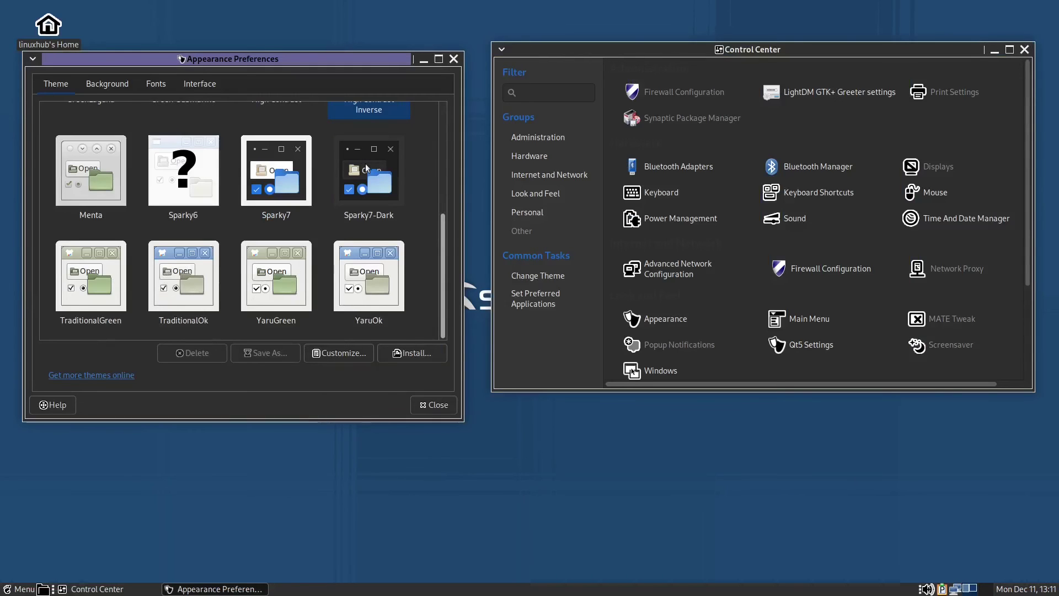
{"action": "left_click", "coordinate": [365, 164]}
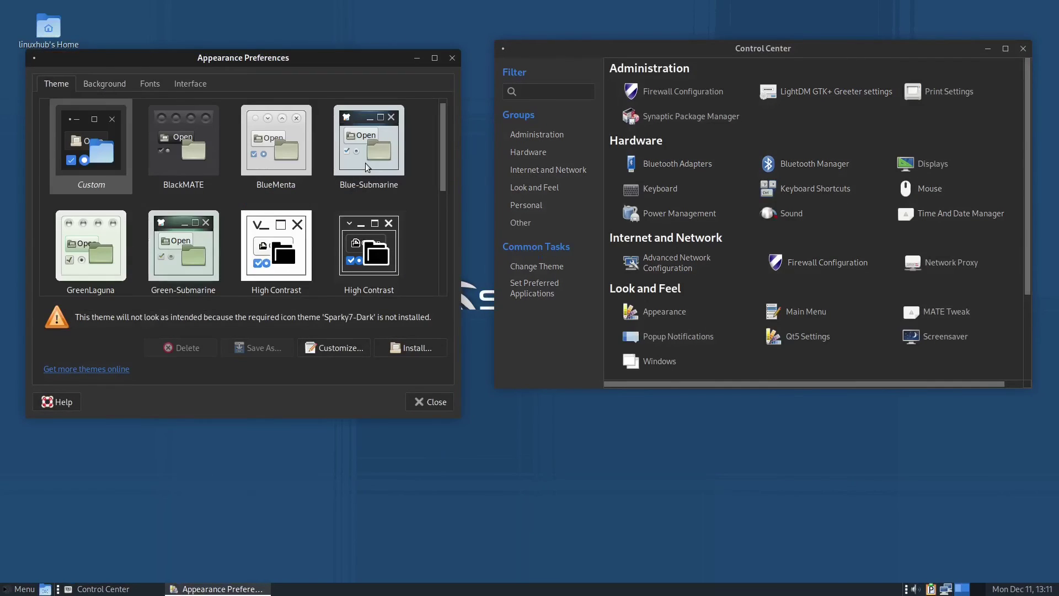
{"action": "scroll", "coordinate": [316, 273], "scroll_direction": "down", "scroll_amount": 3}
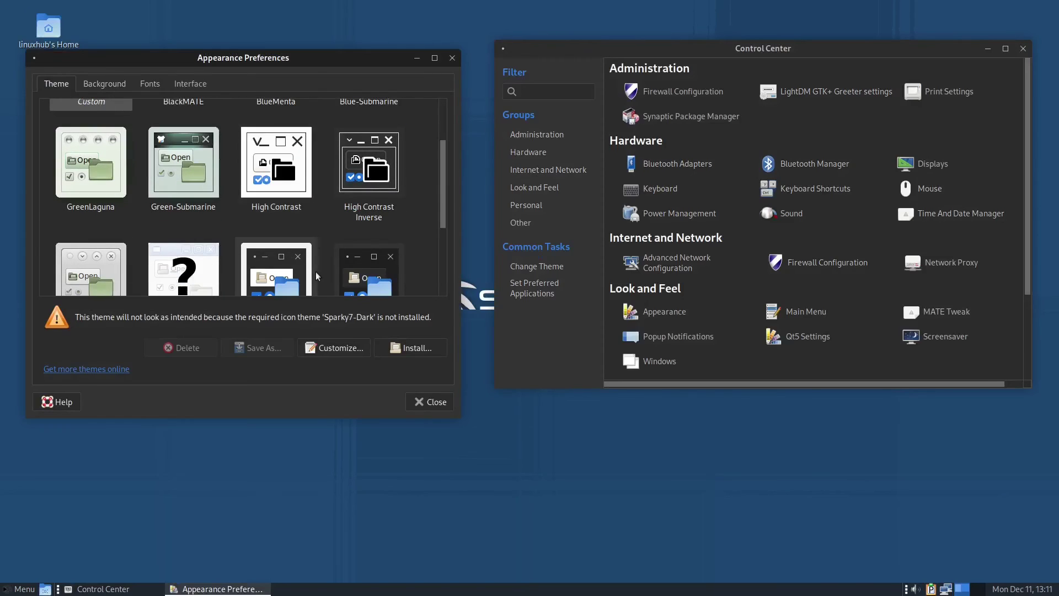
{"action": "scroll", "coordinate": [300, 265], "scroll_direction": "down", "scroll_amount": 4}
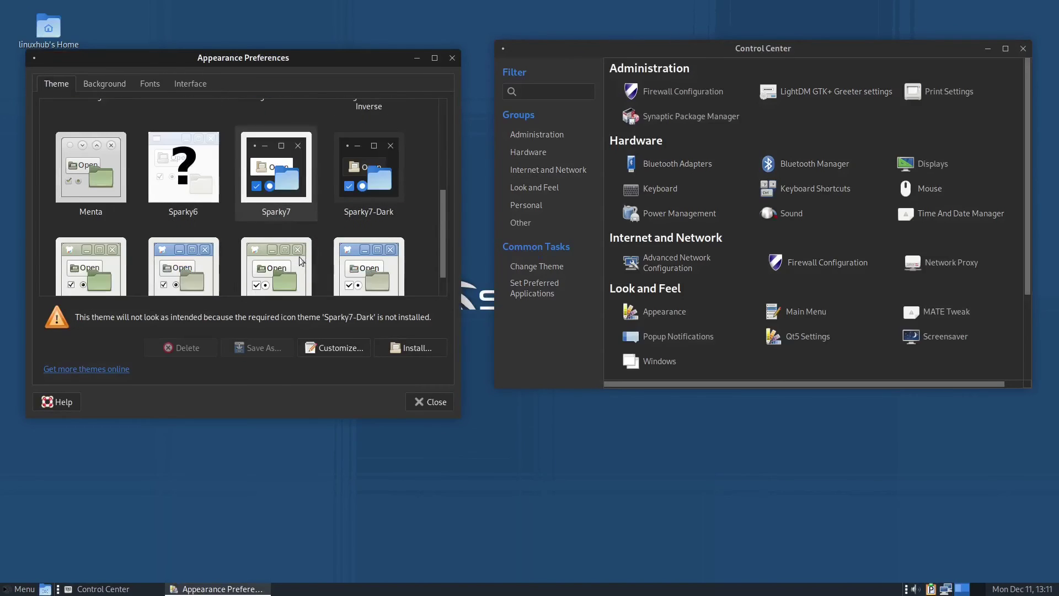
{"action": "scroll", "coordinate": [300, 243], "scroll_direction": "up", "scroll_amount": 7}
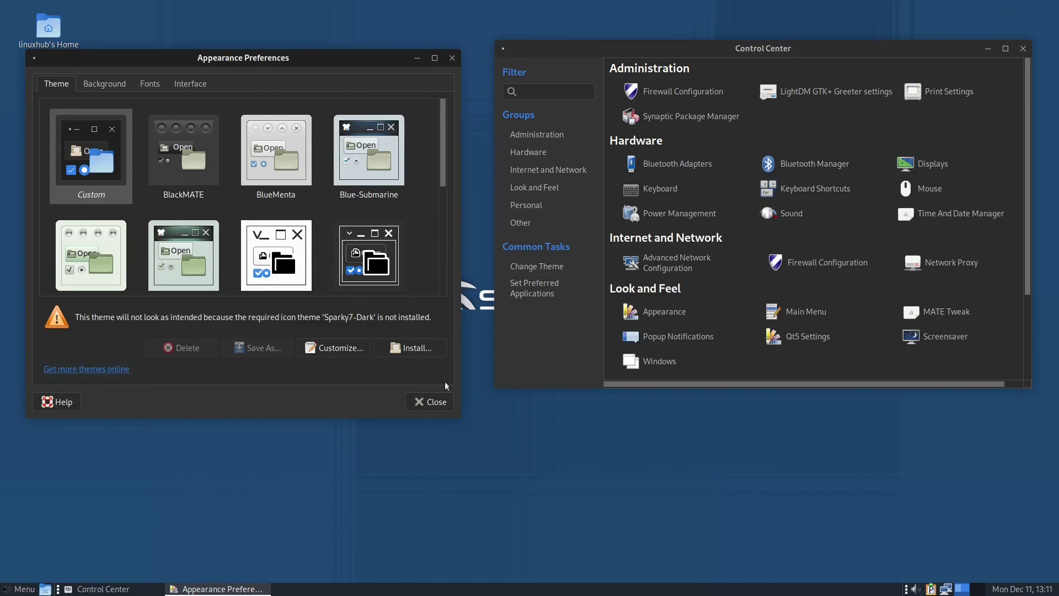
Step: Open and close the theme Customize options, then close Appearance Preferences
{"action": "left_click", "coordinate": [329, 348]}
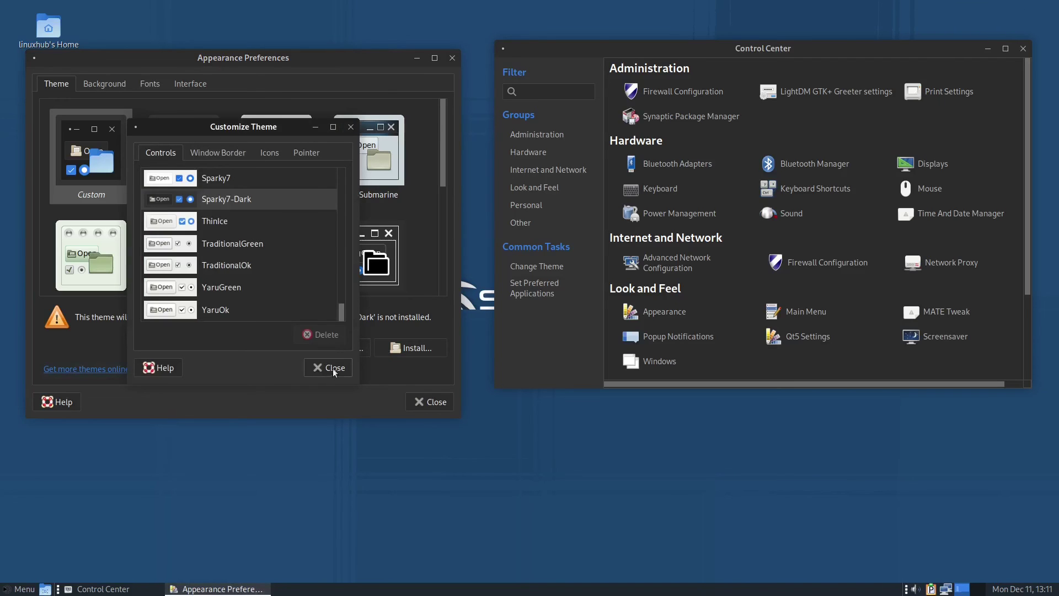
{"action": "left_click", "coordinate": [332, 368]}
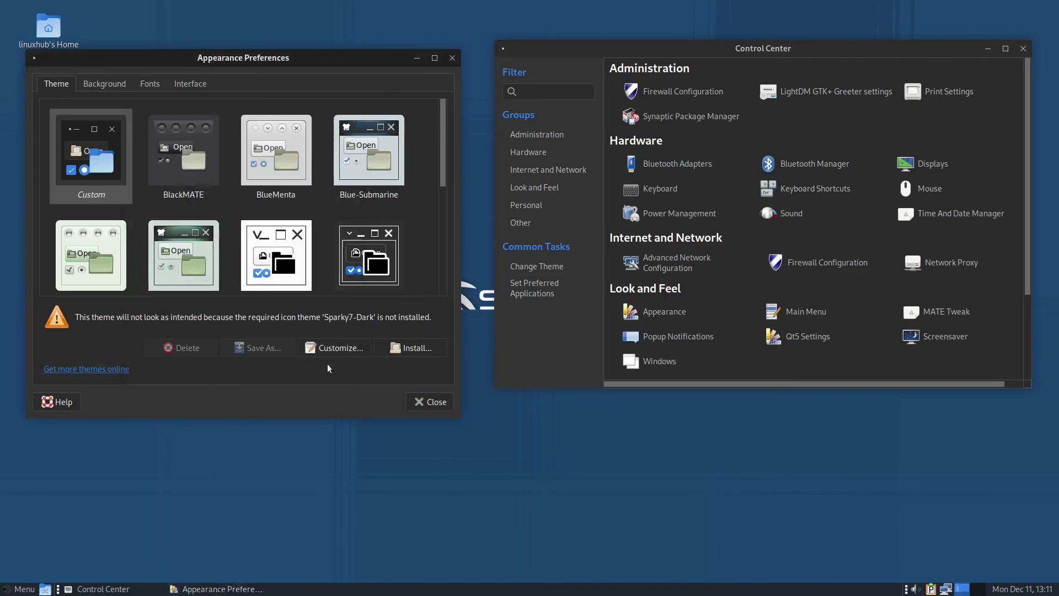
{"action": "left_click", "coordinate": [421, 401]}
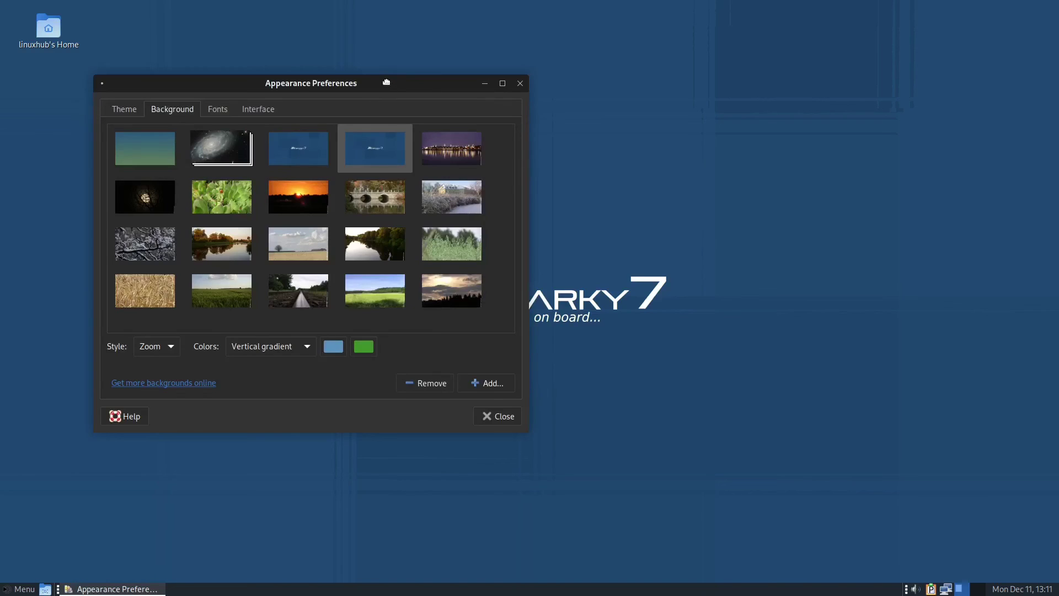
Step: Preview the gradient, galaxy, skyline, sunset, bridge and other wallpapers, settling on the railway-track photo
{"action": "left_click_drag", "start_coordinate": [389, 83], "coordinate": [868, 38]}
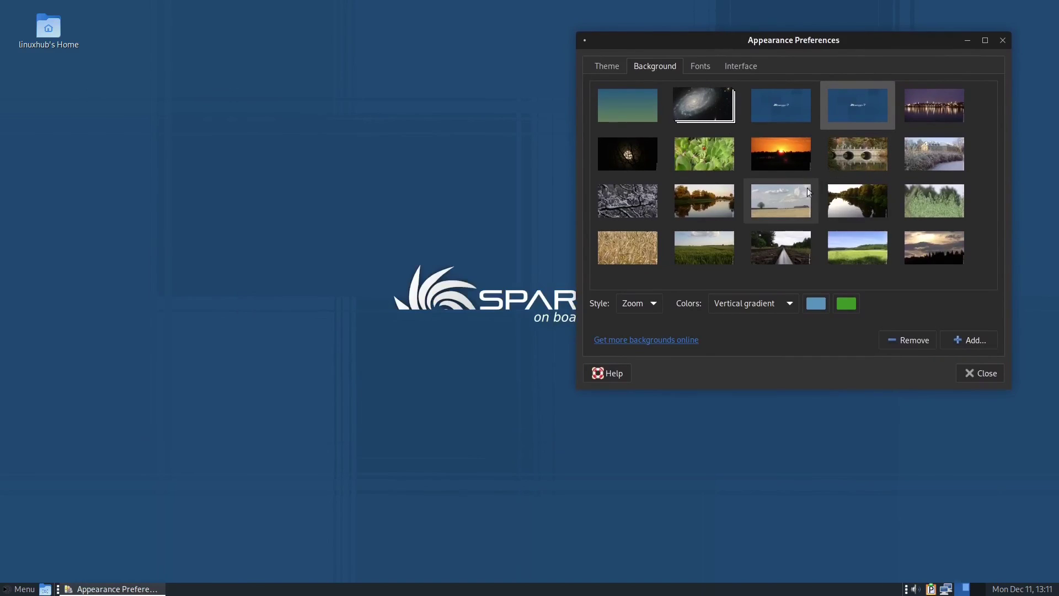
{"action": "left_click", "coordinate": [623, 113]}
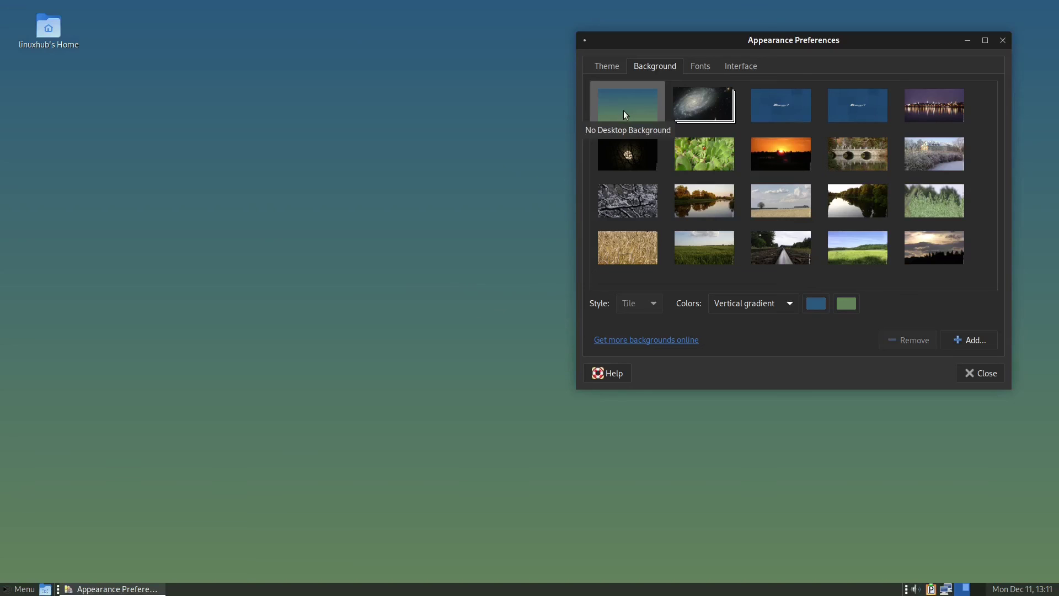
{"action": "left_click", "coordinate": [707, 108]}
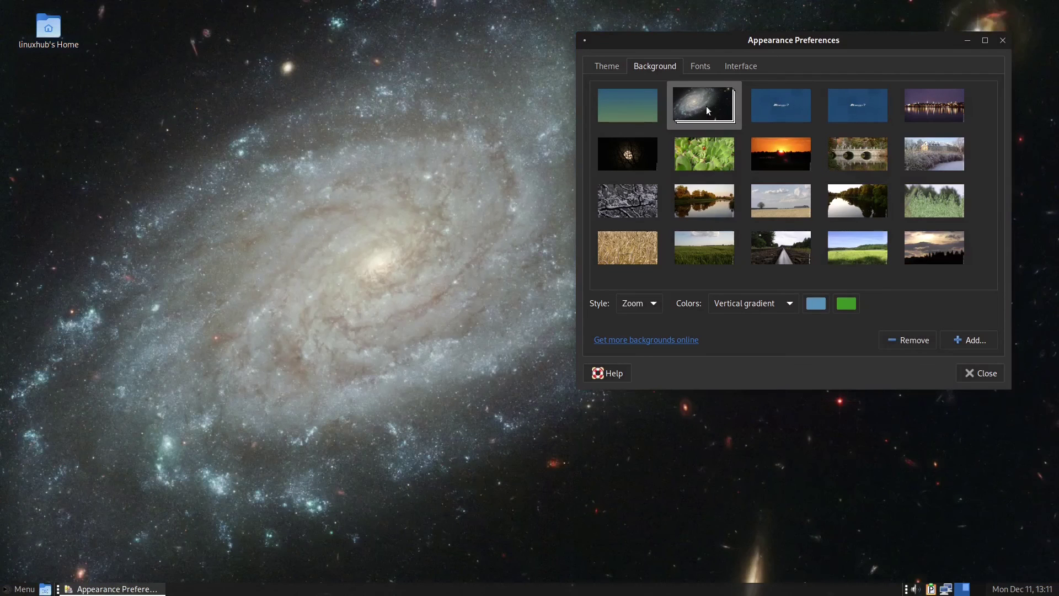
{"action": "left_click", "coordinate": [796, 108]}
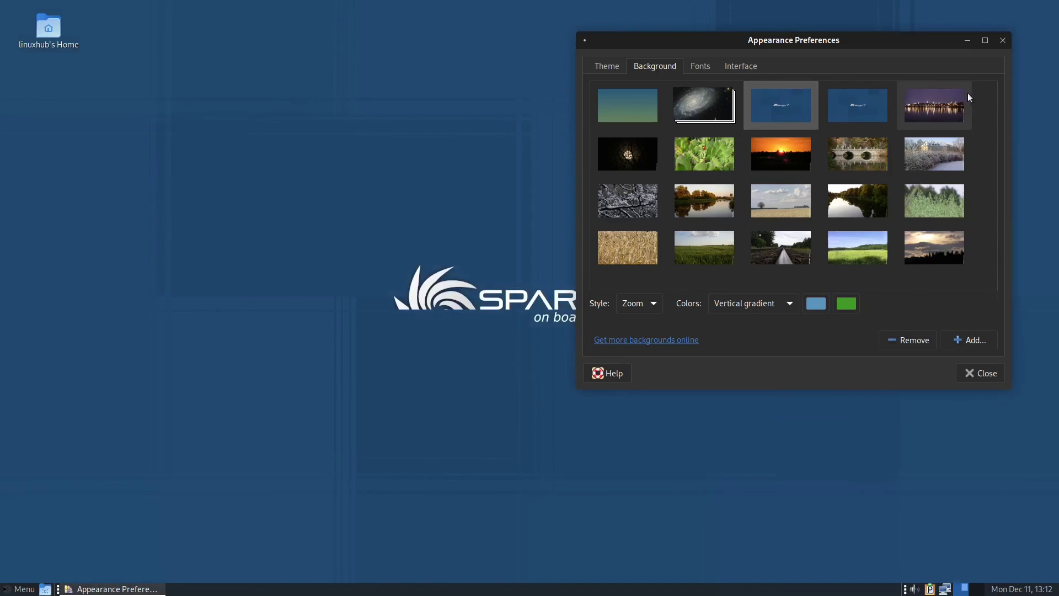
{"action": "left_click", "coordinate": [918, 111]}
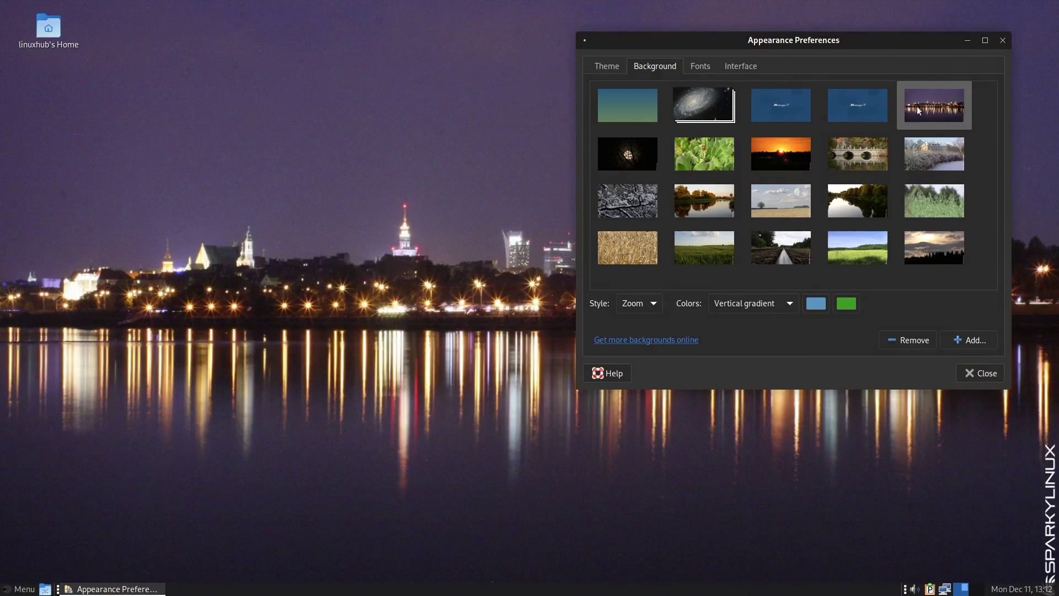
{"action": "left_click", "coordinate": [623, 158]}
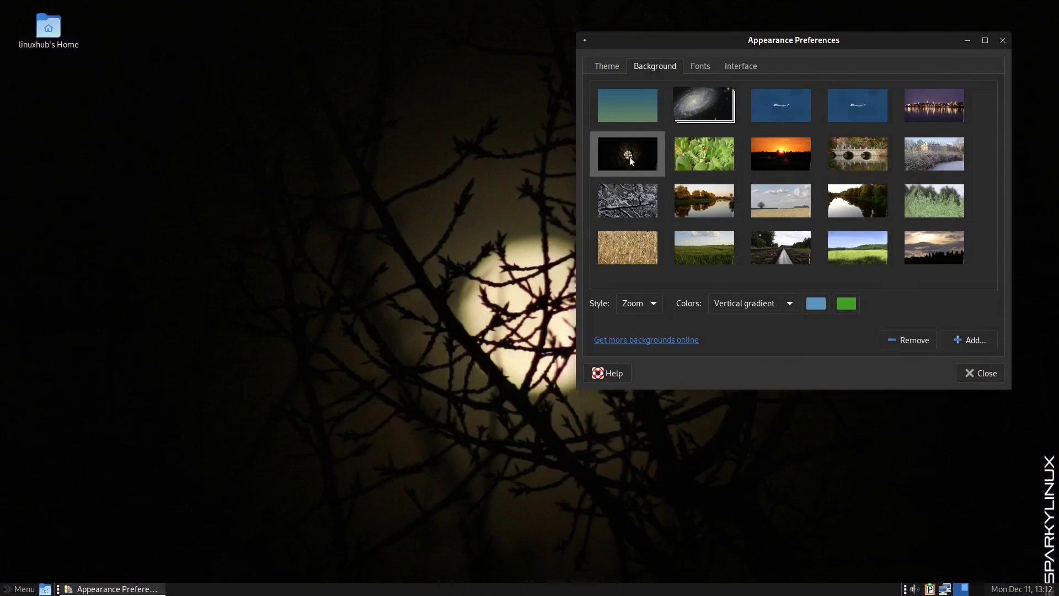
{"action": "left_click", "coordinate": [710, 156]}
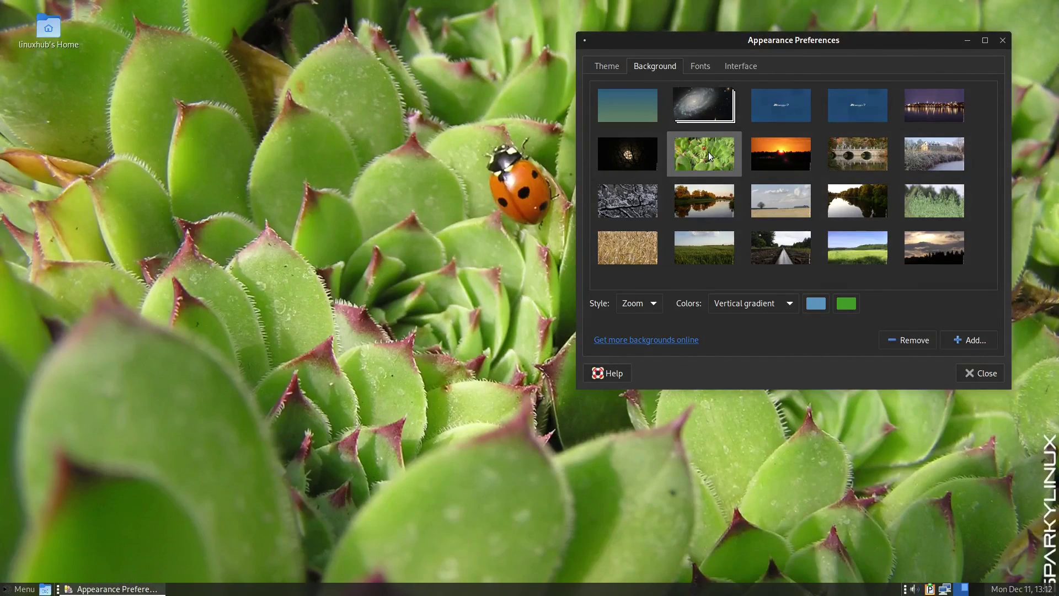
{"action": "left_click", "coordinate": [774, 154]}
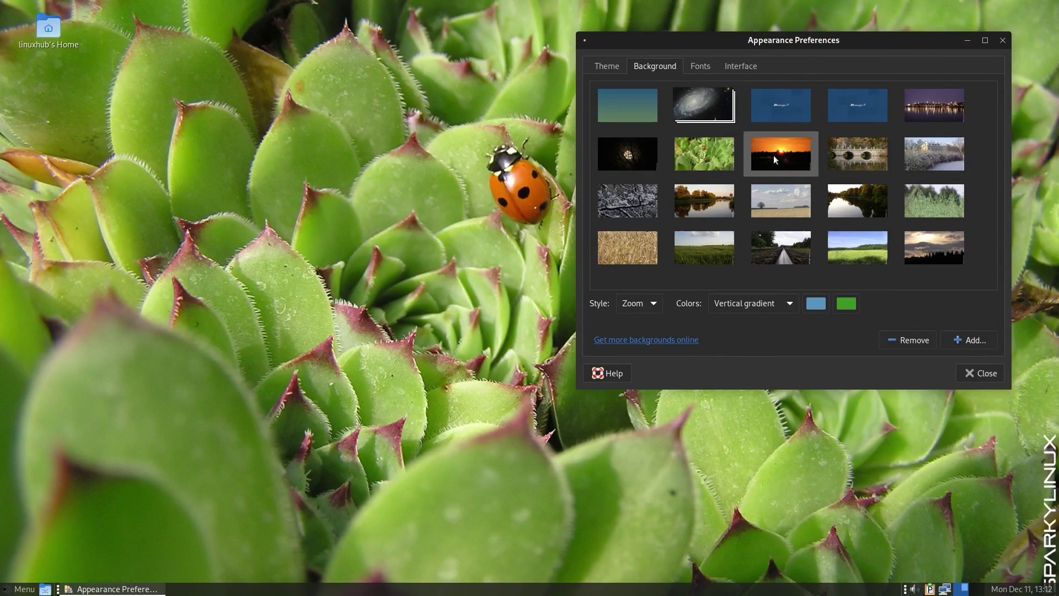
{"action": "left_click", "coordinate": [857, 153]}
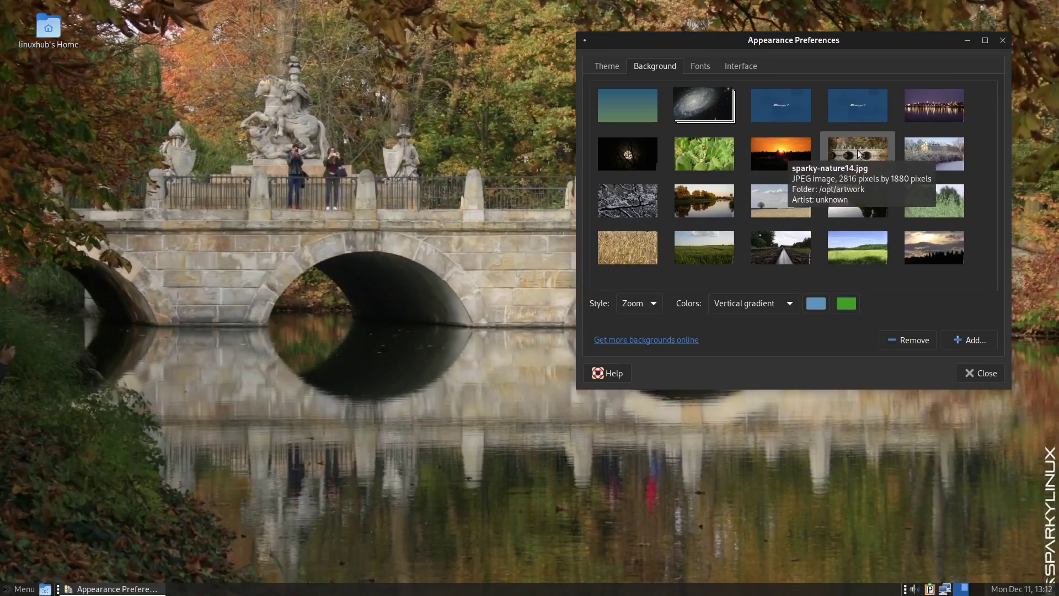
{"action": "left_click", "coordinate": [629, 205]}
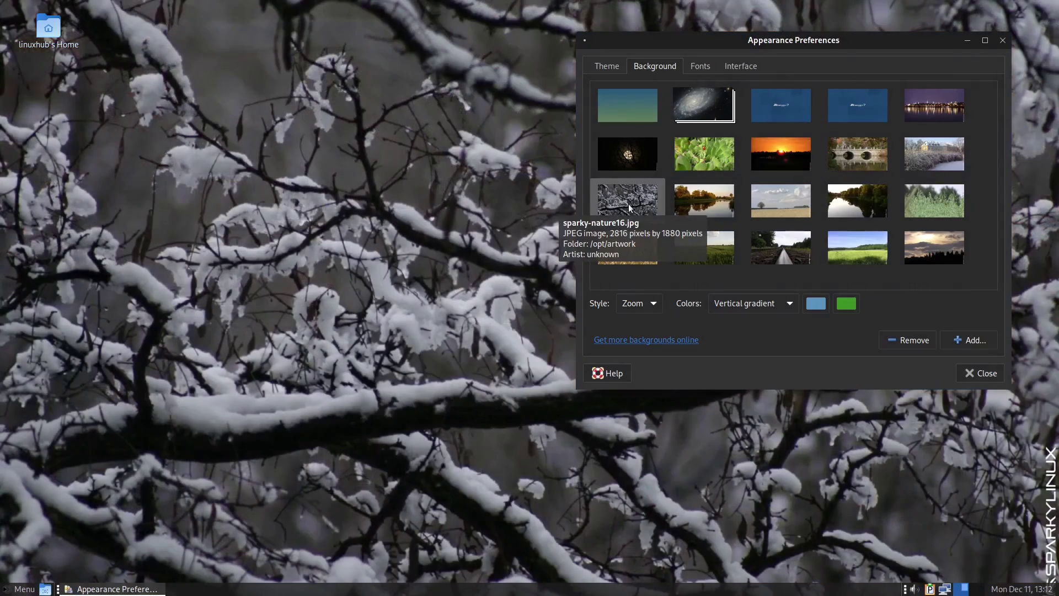
{"action": "left_click", "coordinate": [776, 142]}
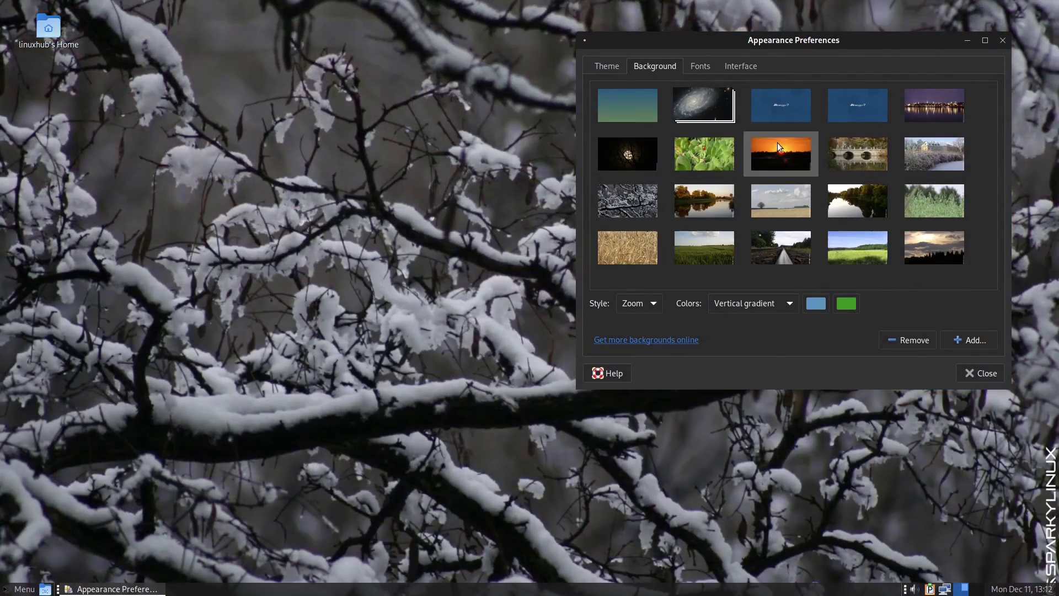
{"action": "left_click", "coordinate": [799, 249]}
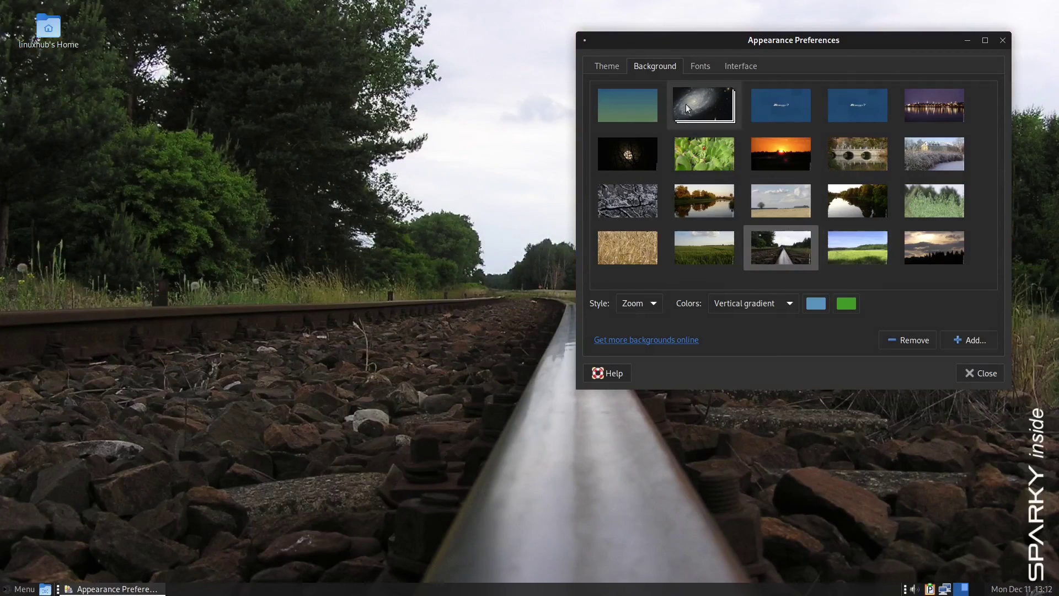
Step: Glance through the Theme, Background and Fonts tabs, then close Appearance Preferences with Alt+F4
{"action": "left_click", "coordinate": [607, 65]}
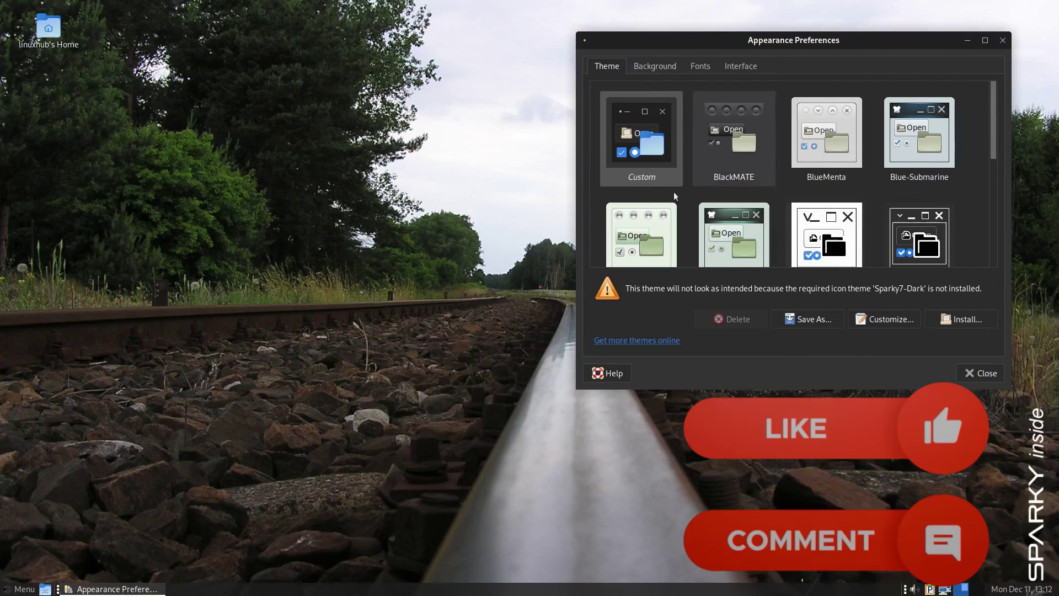
{"action": "left_click", "coordinate": [656, 66]}
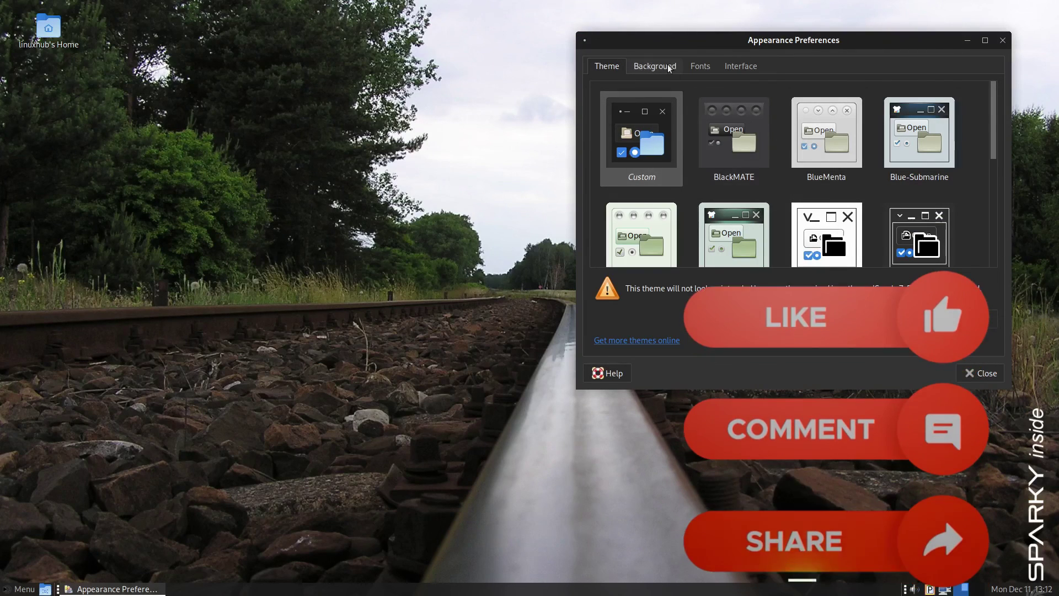
{"action": "left_click", "coordinate": [706, 67]}
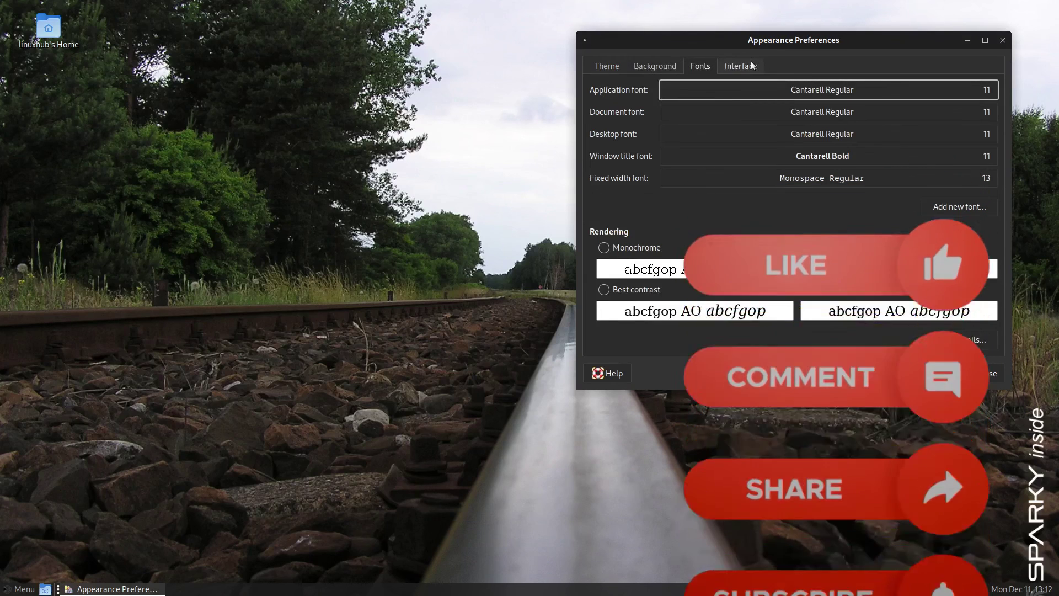
{"action": "key", "text": "alt+F4"}
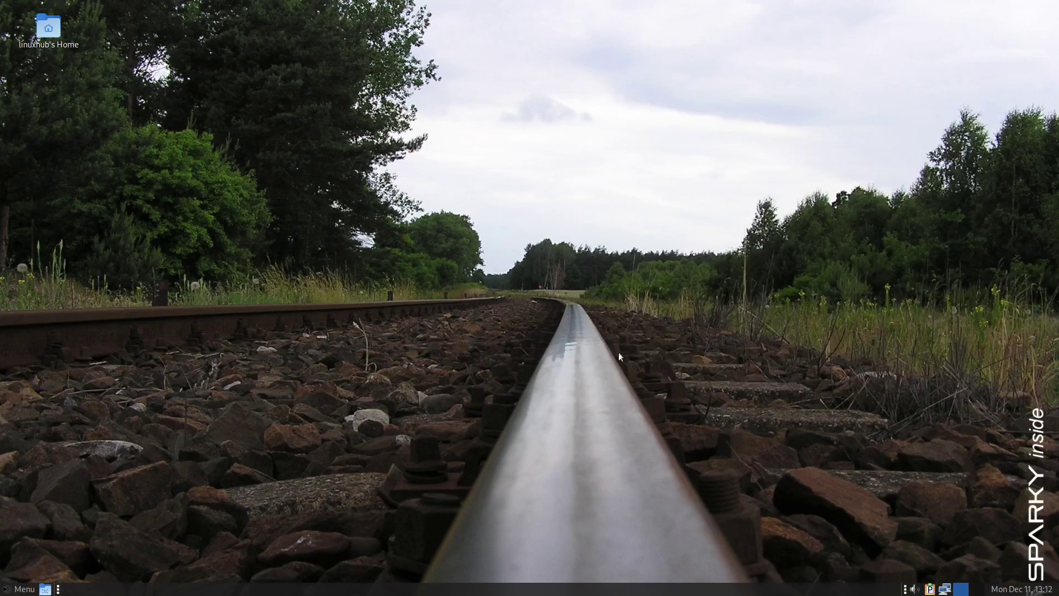